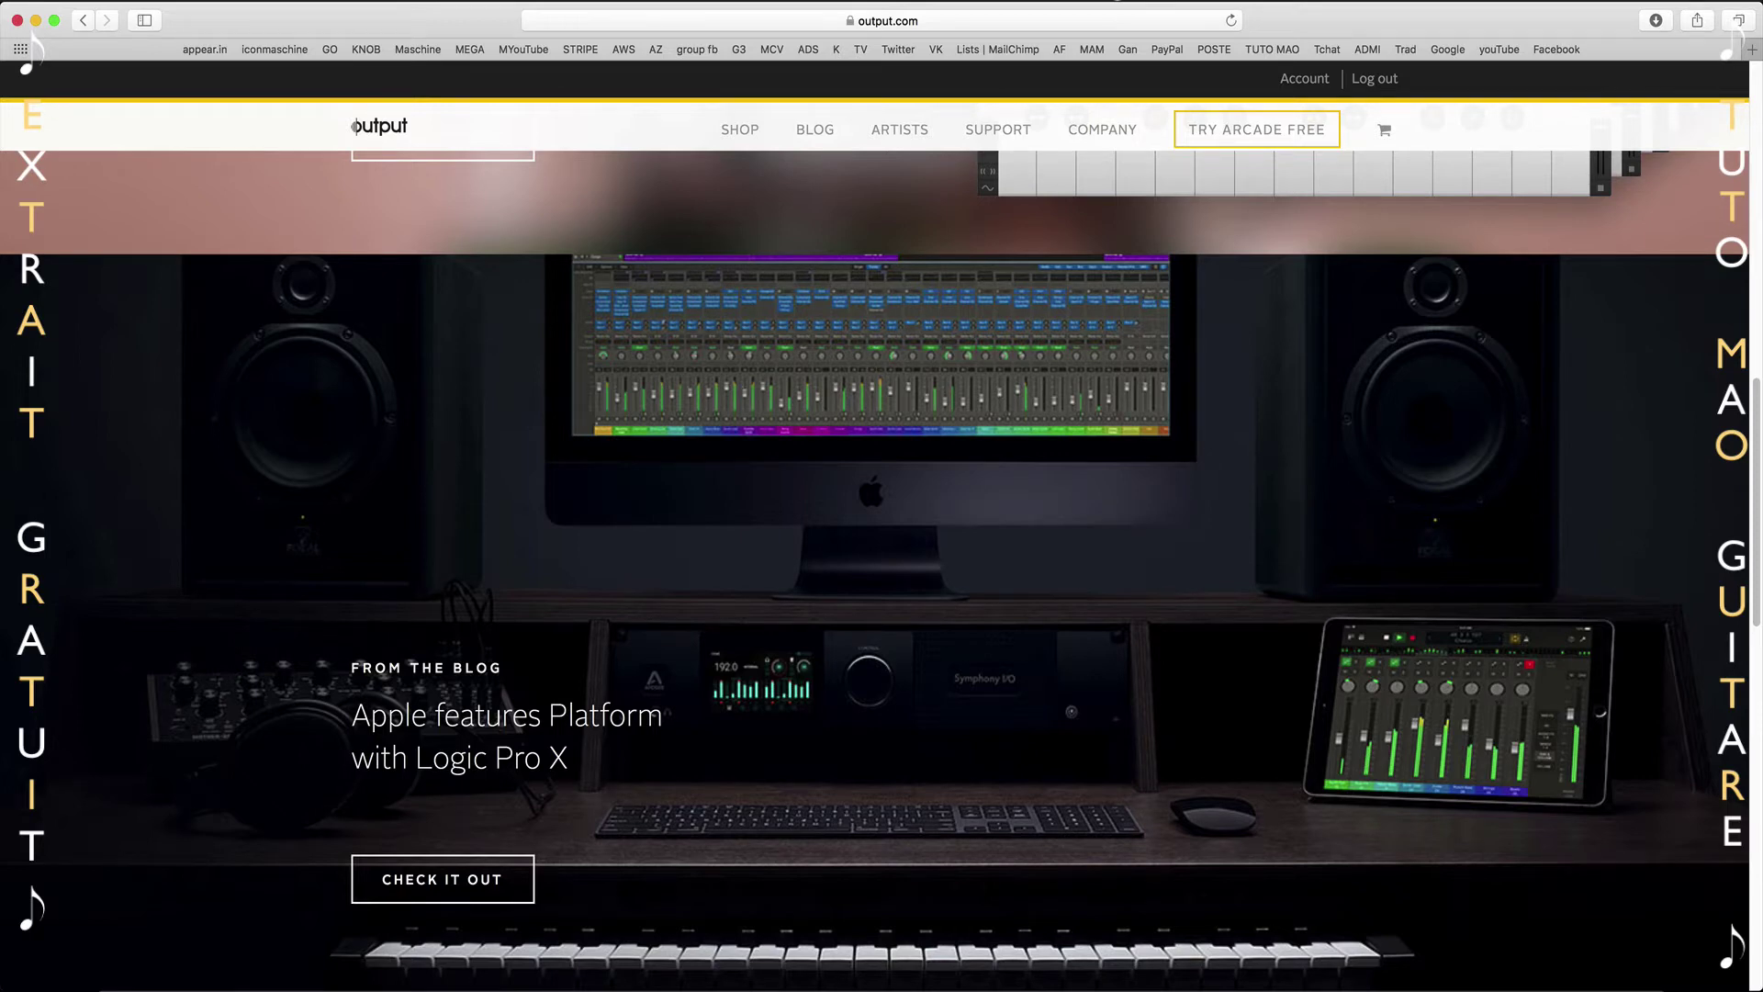
Look through the lower part of the Output home page, from the Logic Pro X blog feature to the bundle offer and newsletter sign-up.
scroll(356, 125, down, 4)
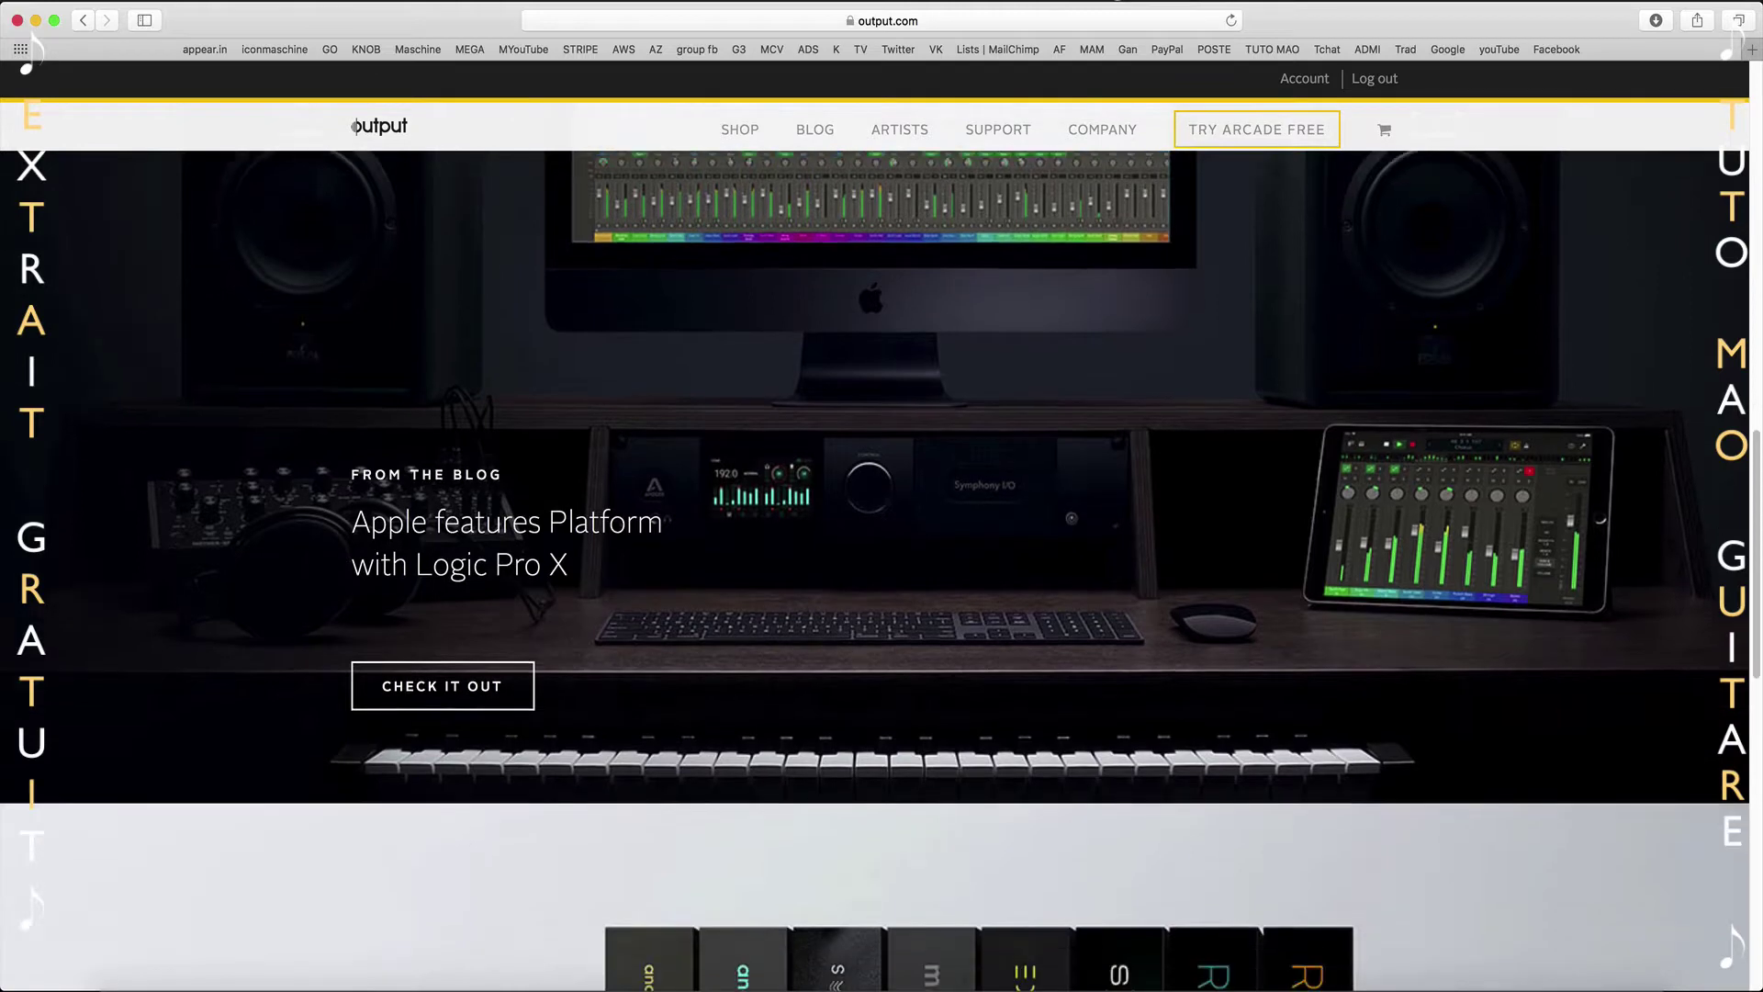
scroll(355, 126, down, 4)
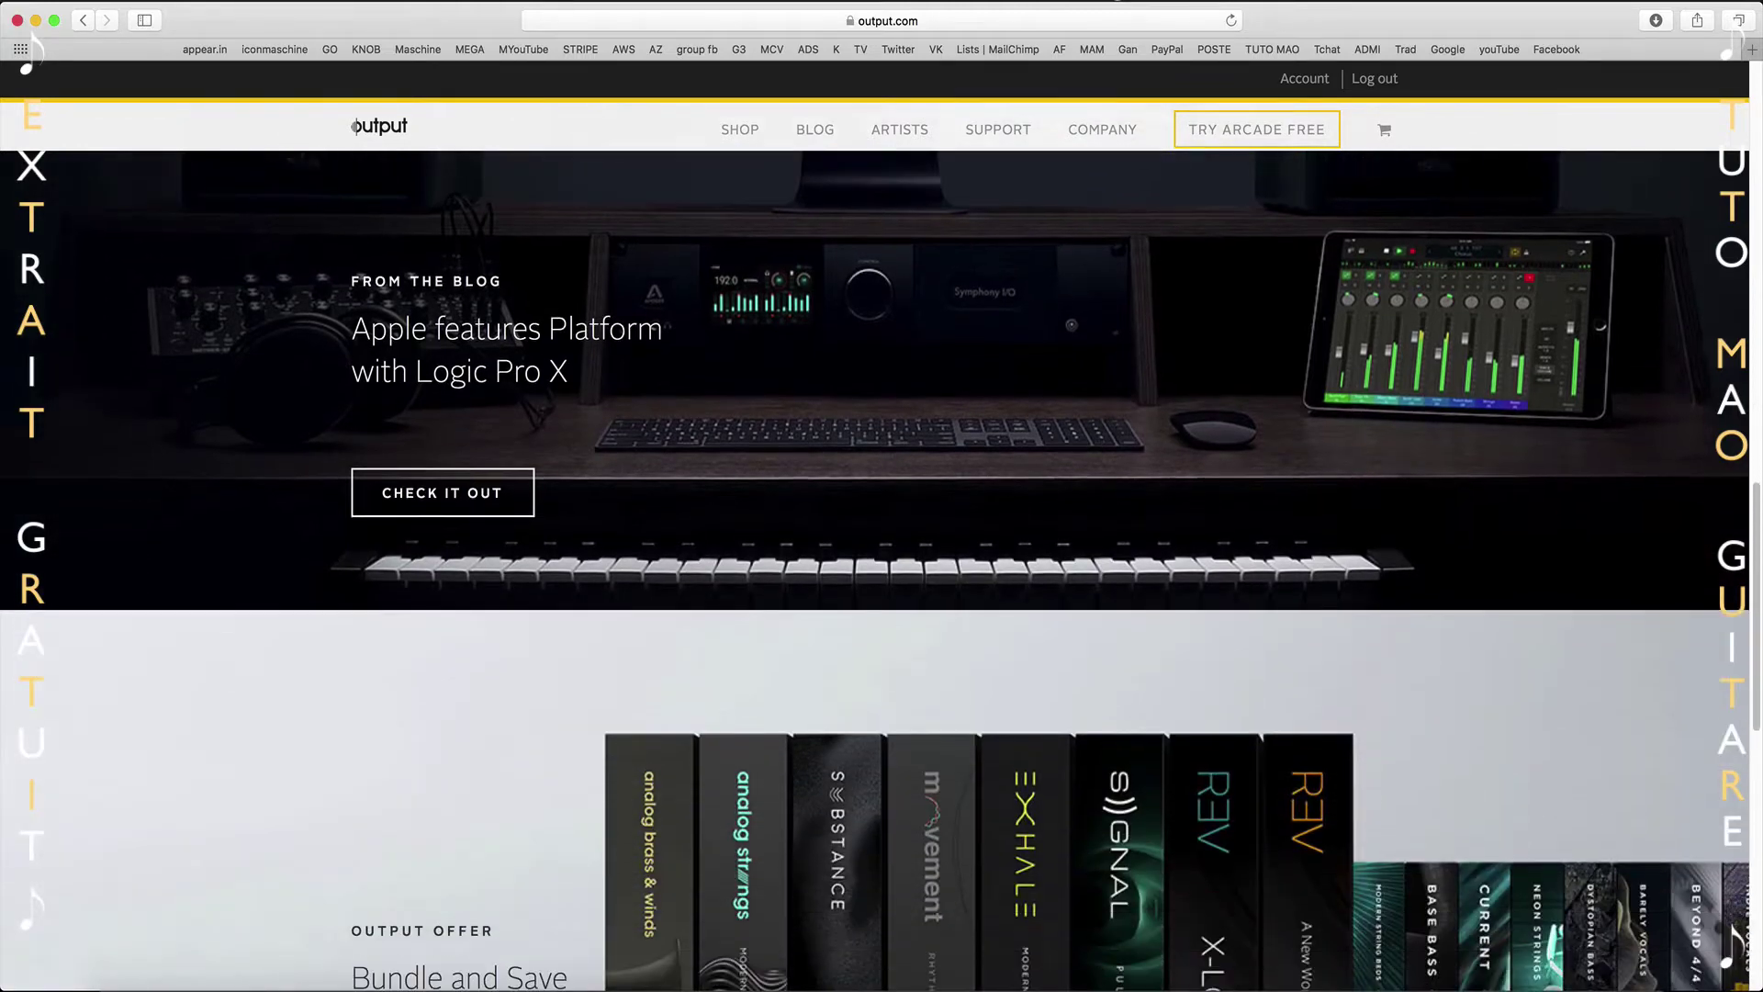
scroll(355, 126, down, 4)
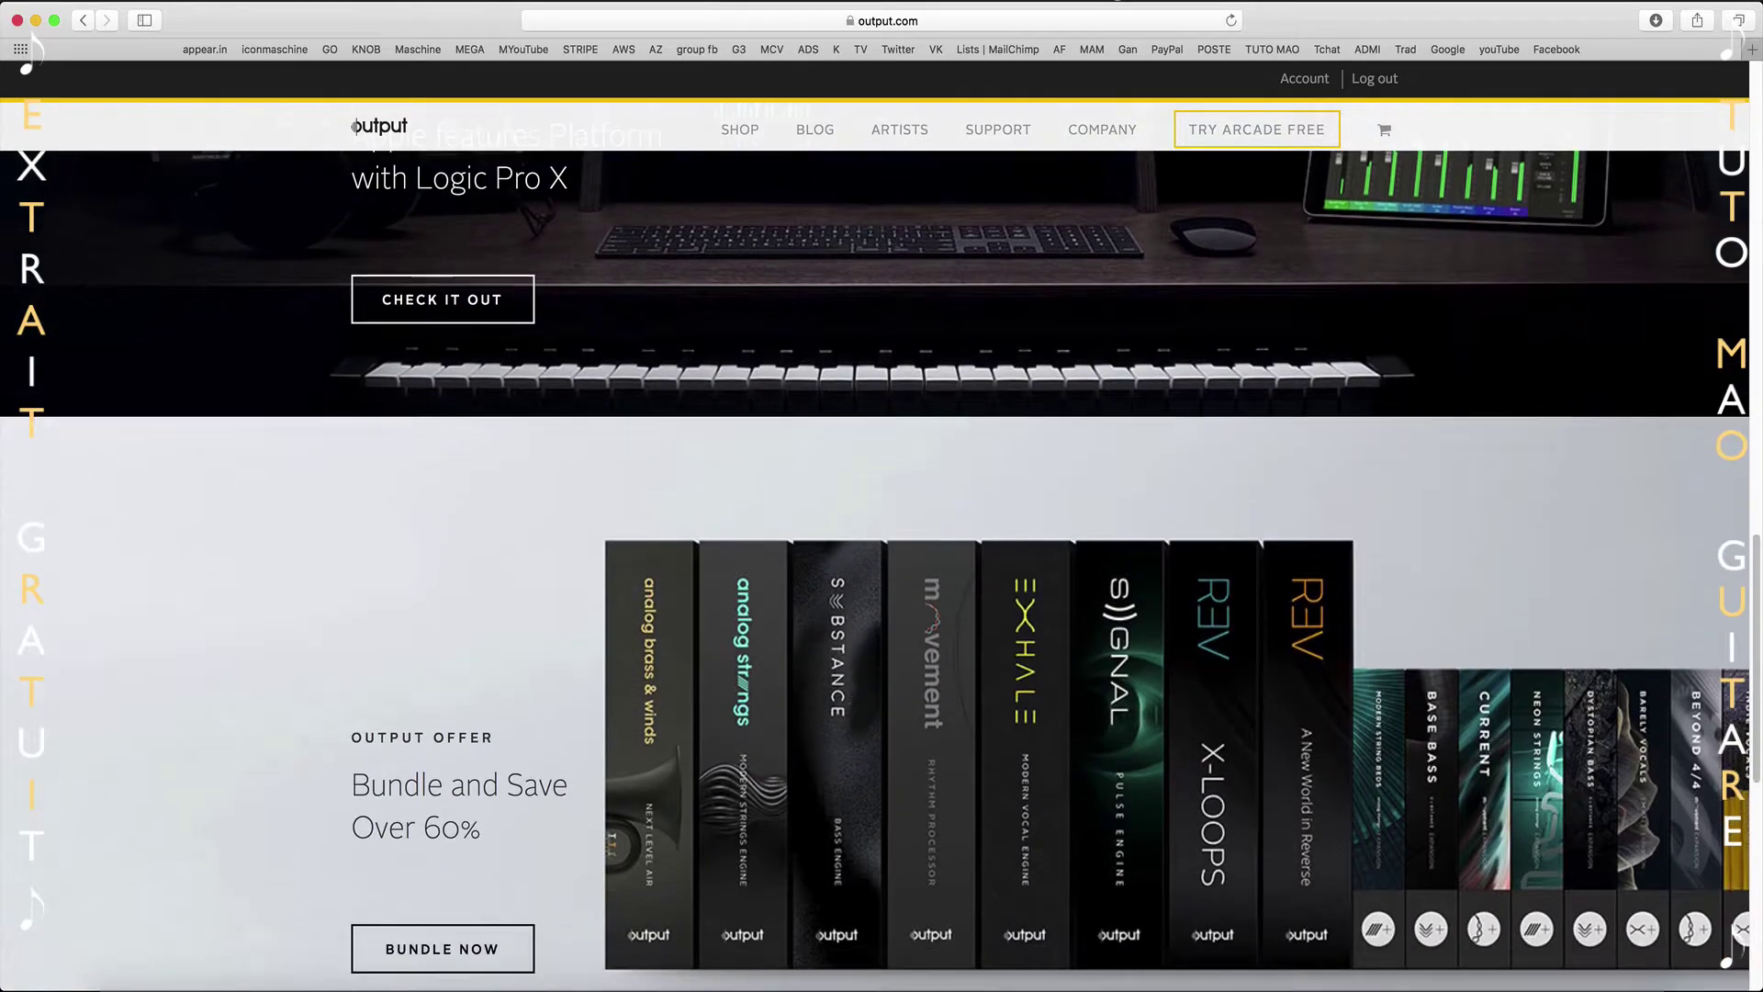
scroll(355, 126, down, 1)
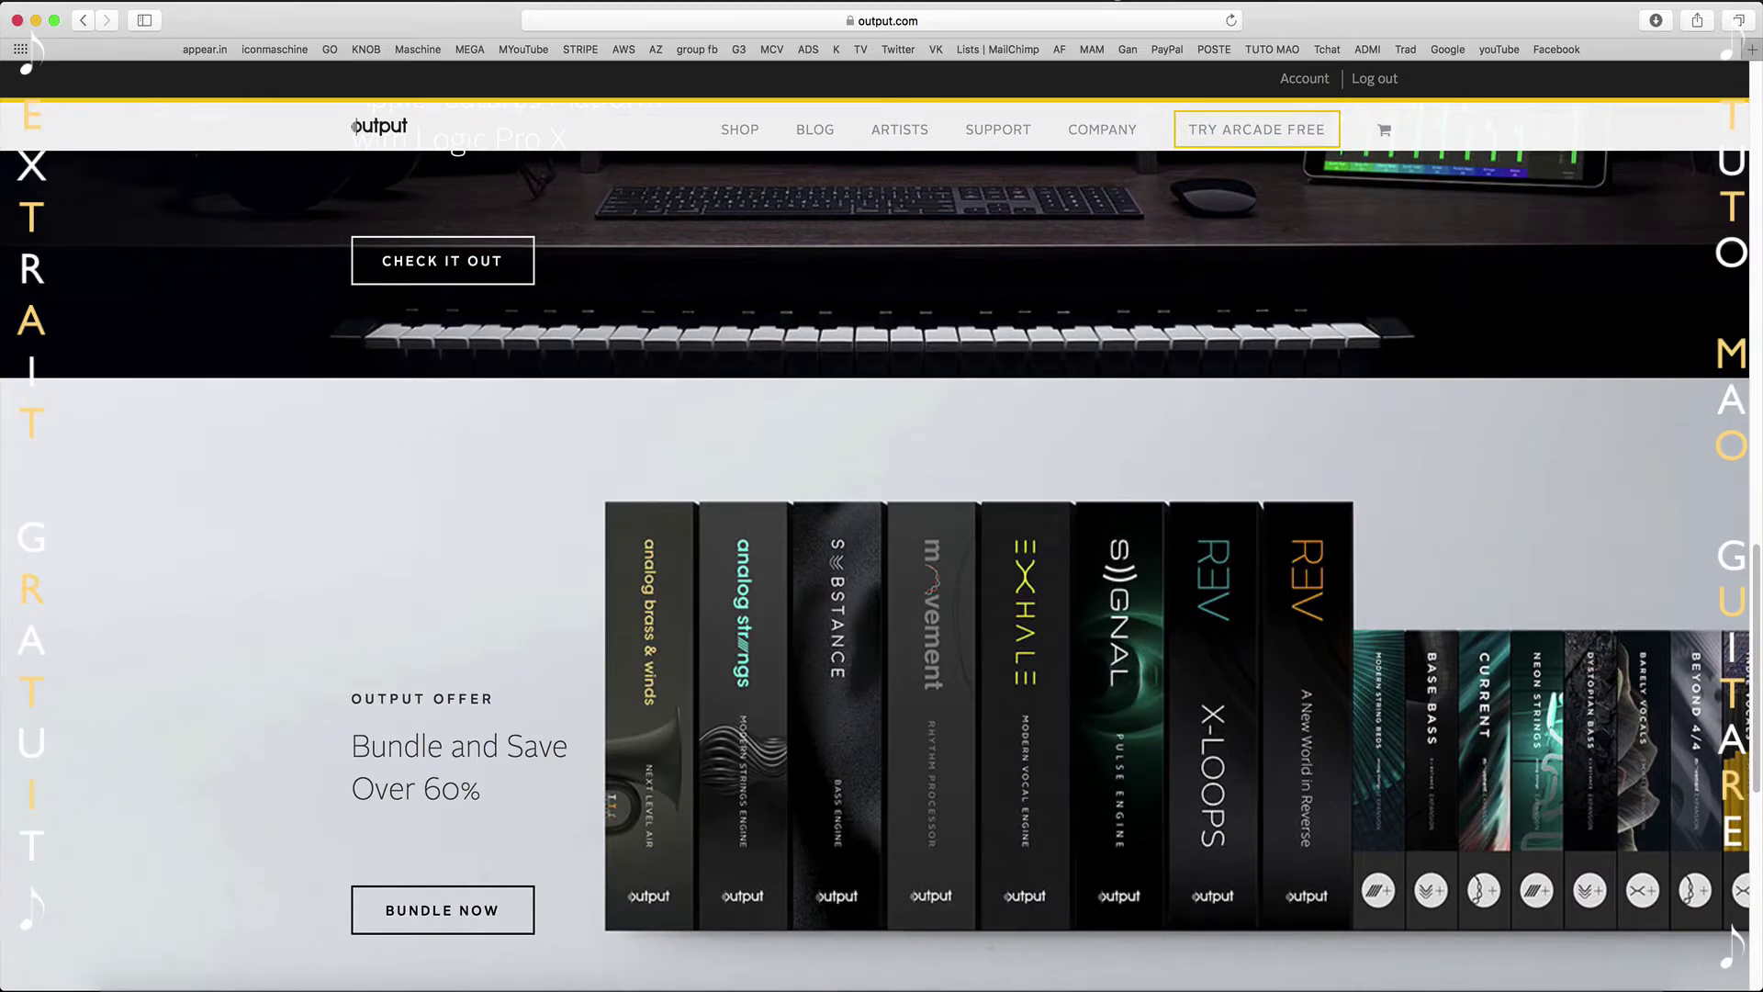
scroll(355, 126, down, 4)
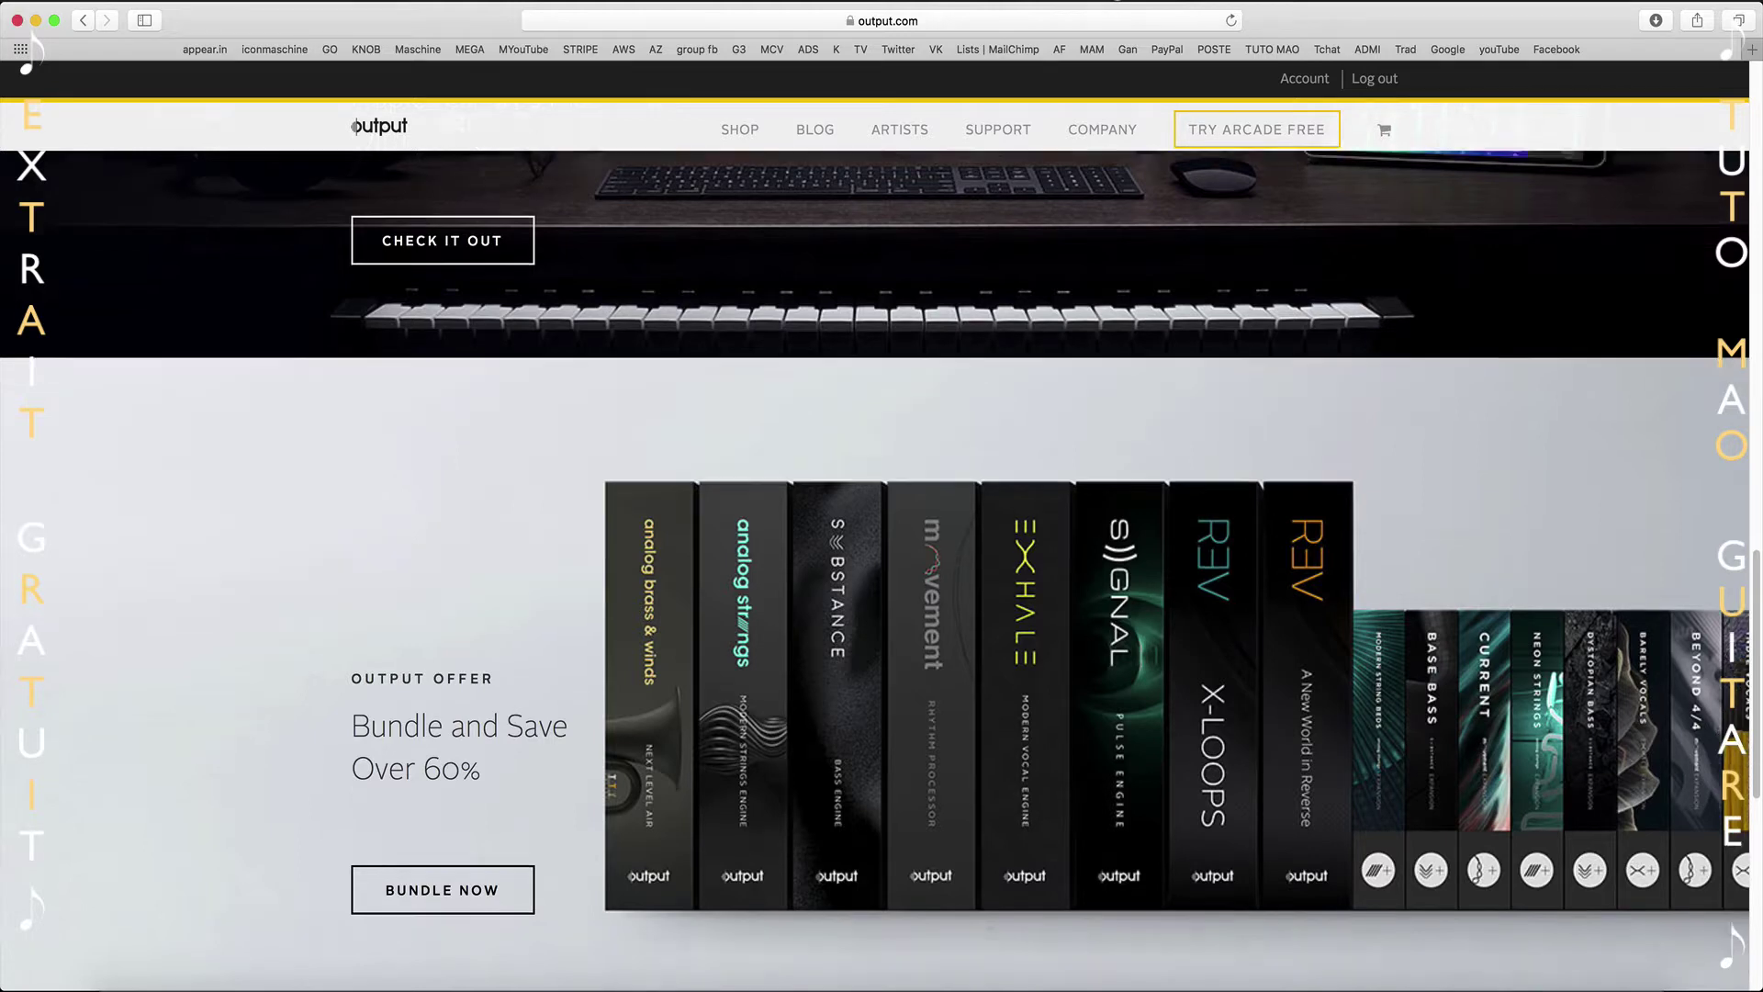
scroll(353, 126, down, 4)
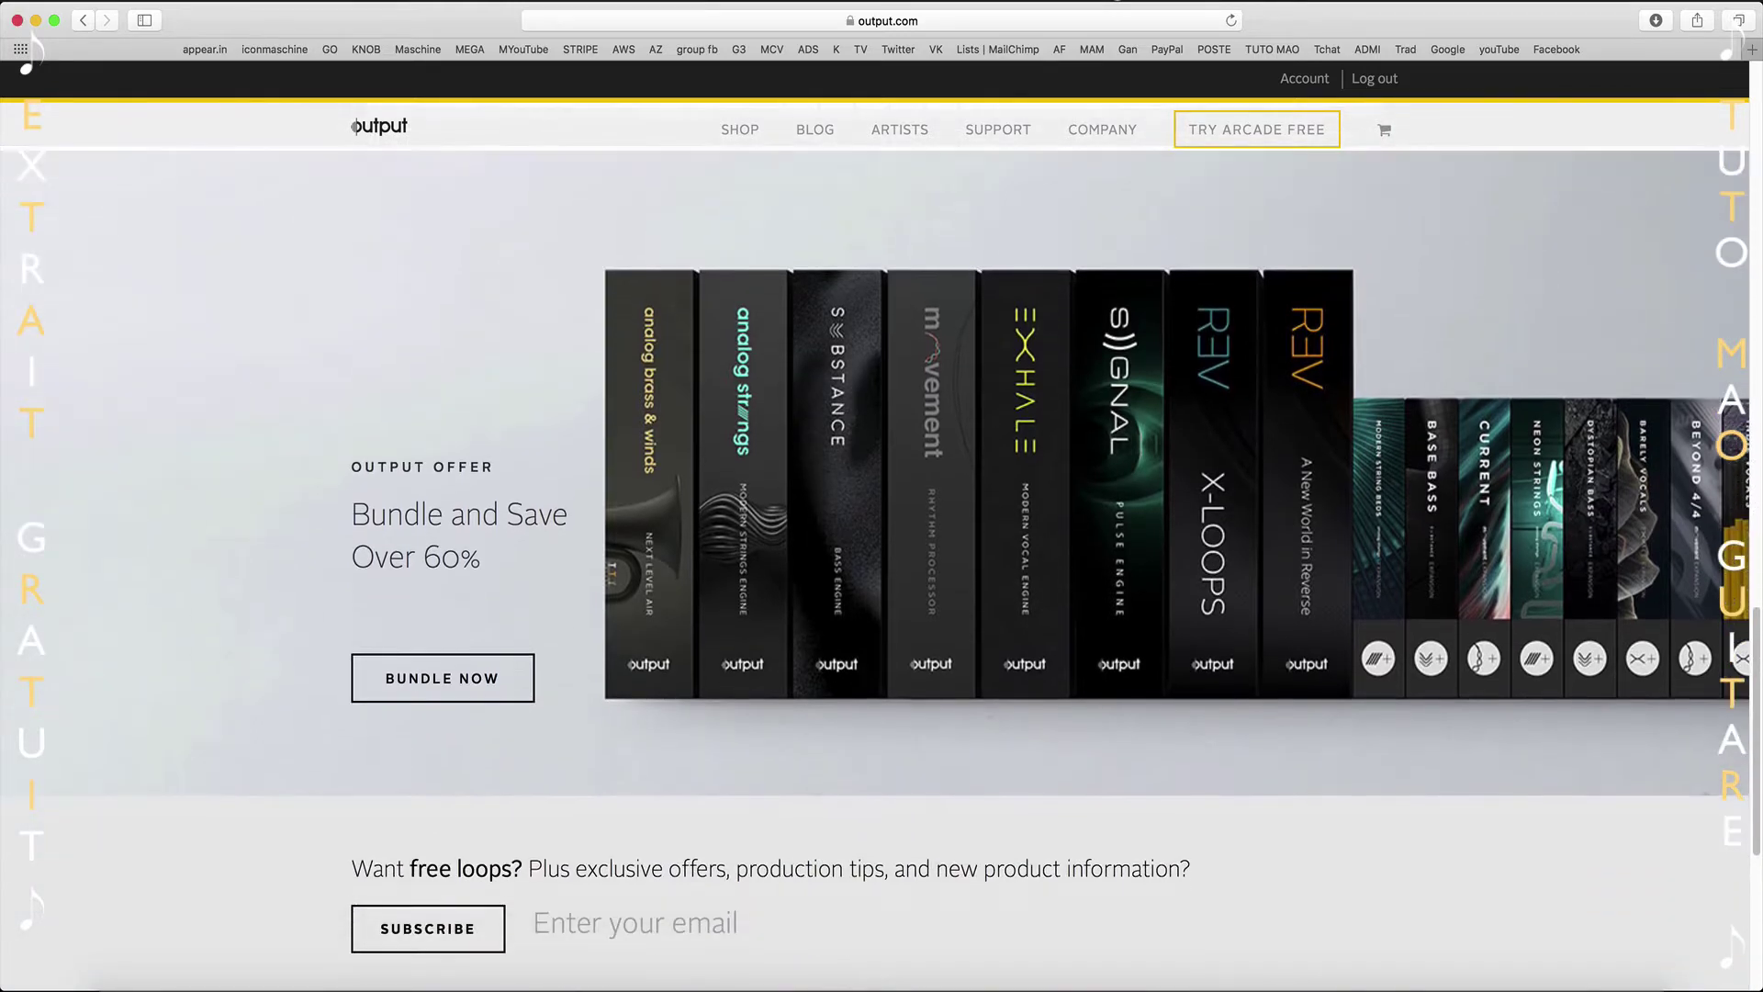
scroll(354, 126, down, 4)
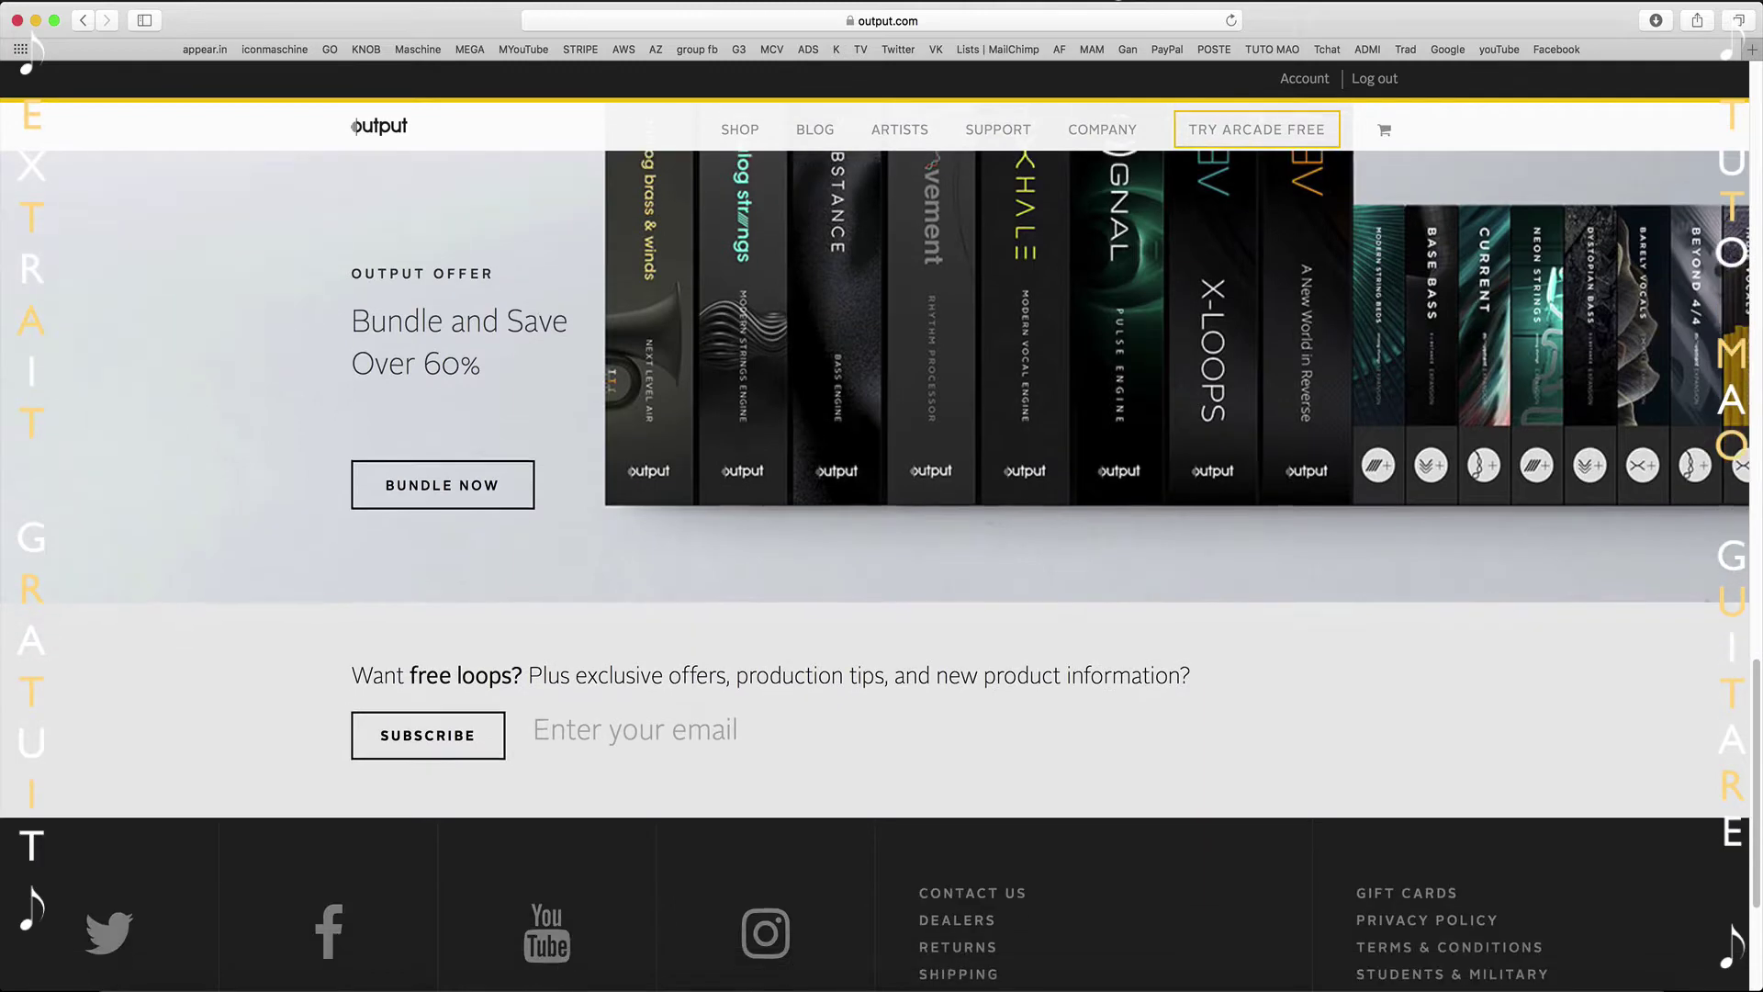
scroll(354, 125, down, 2)
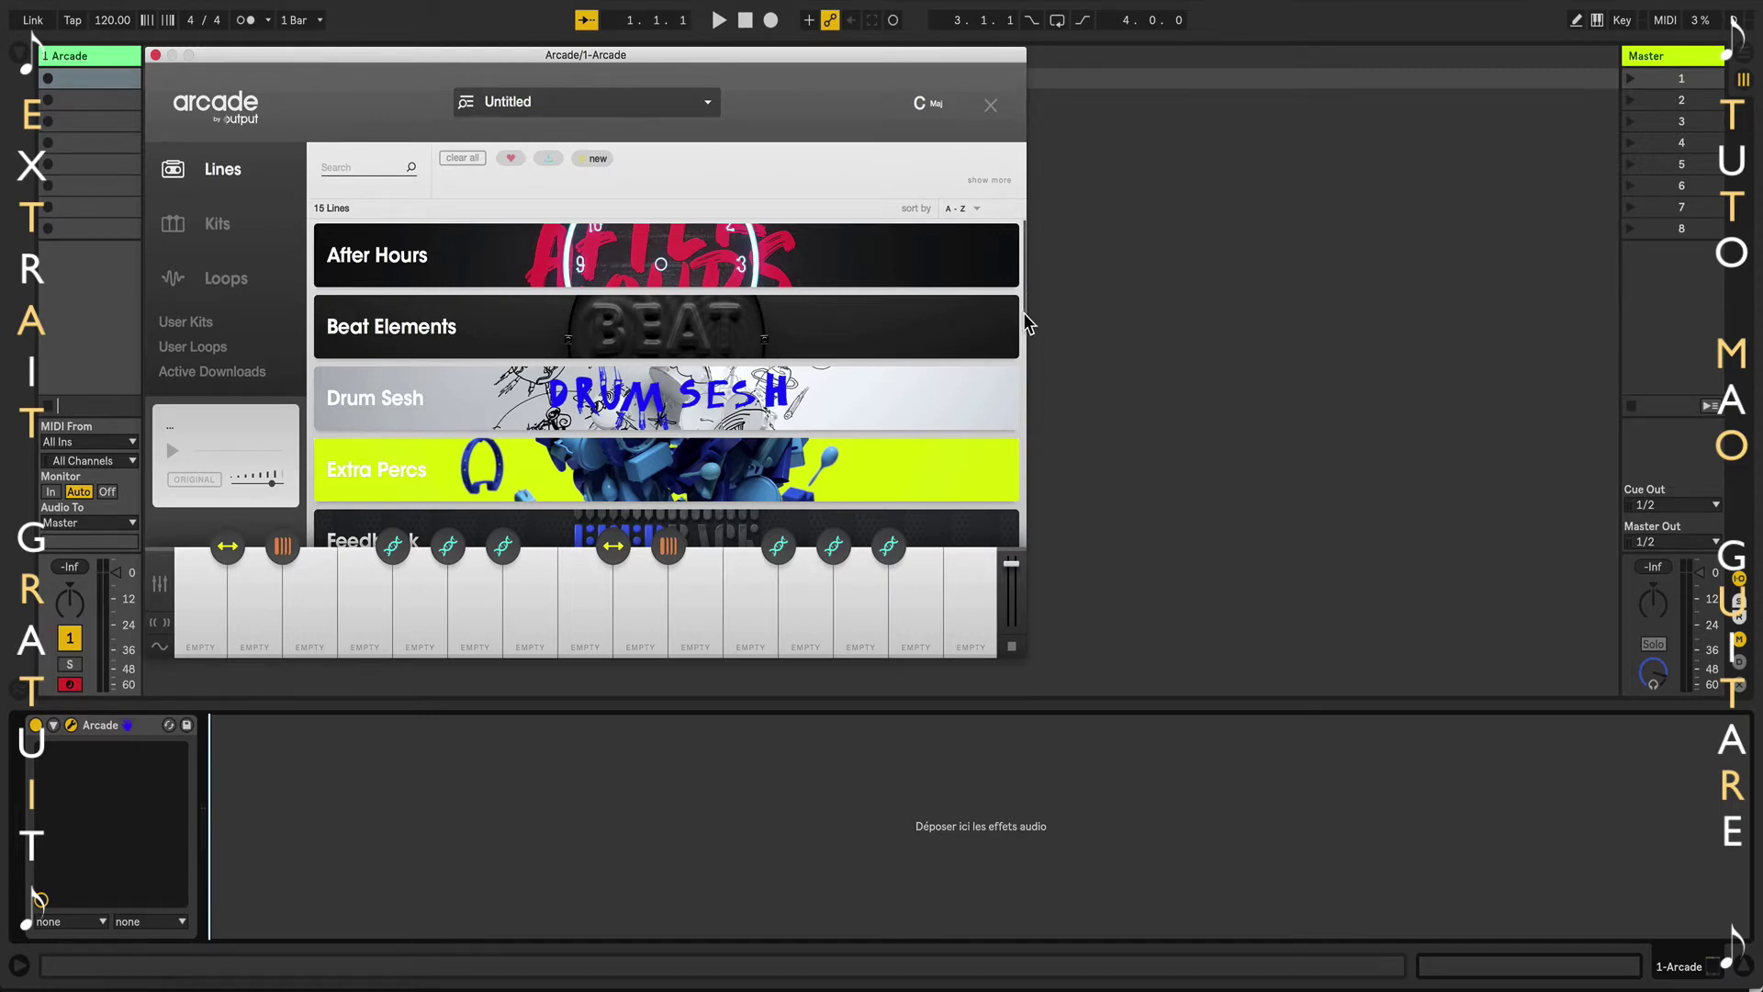
Switch to the Arcade plug-in in Ableton Live and browse its Lines and Kits listings.
mouse_move(1026, 317)
mouse_down()
mouse_move(1016, 553)
mouse_move(1037, 296)
mouse_up()
click(240, 231)
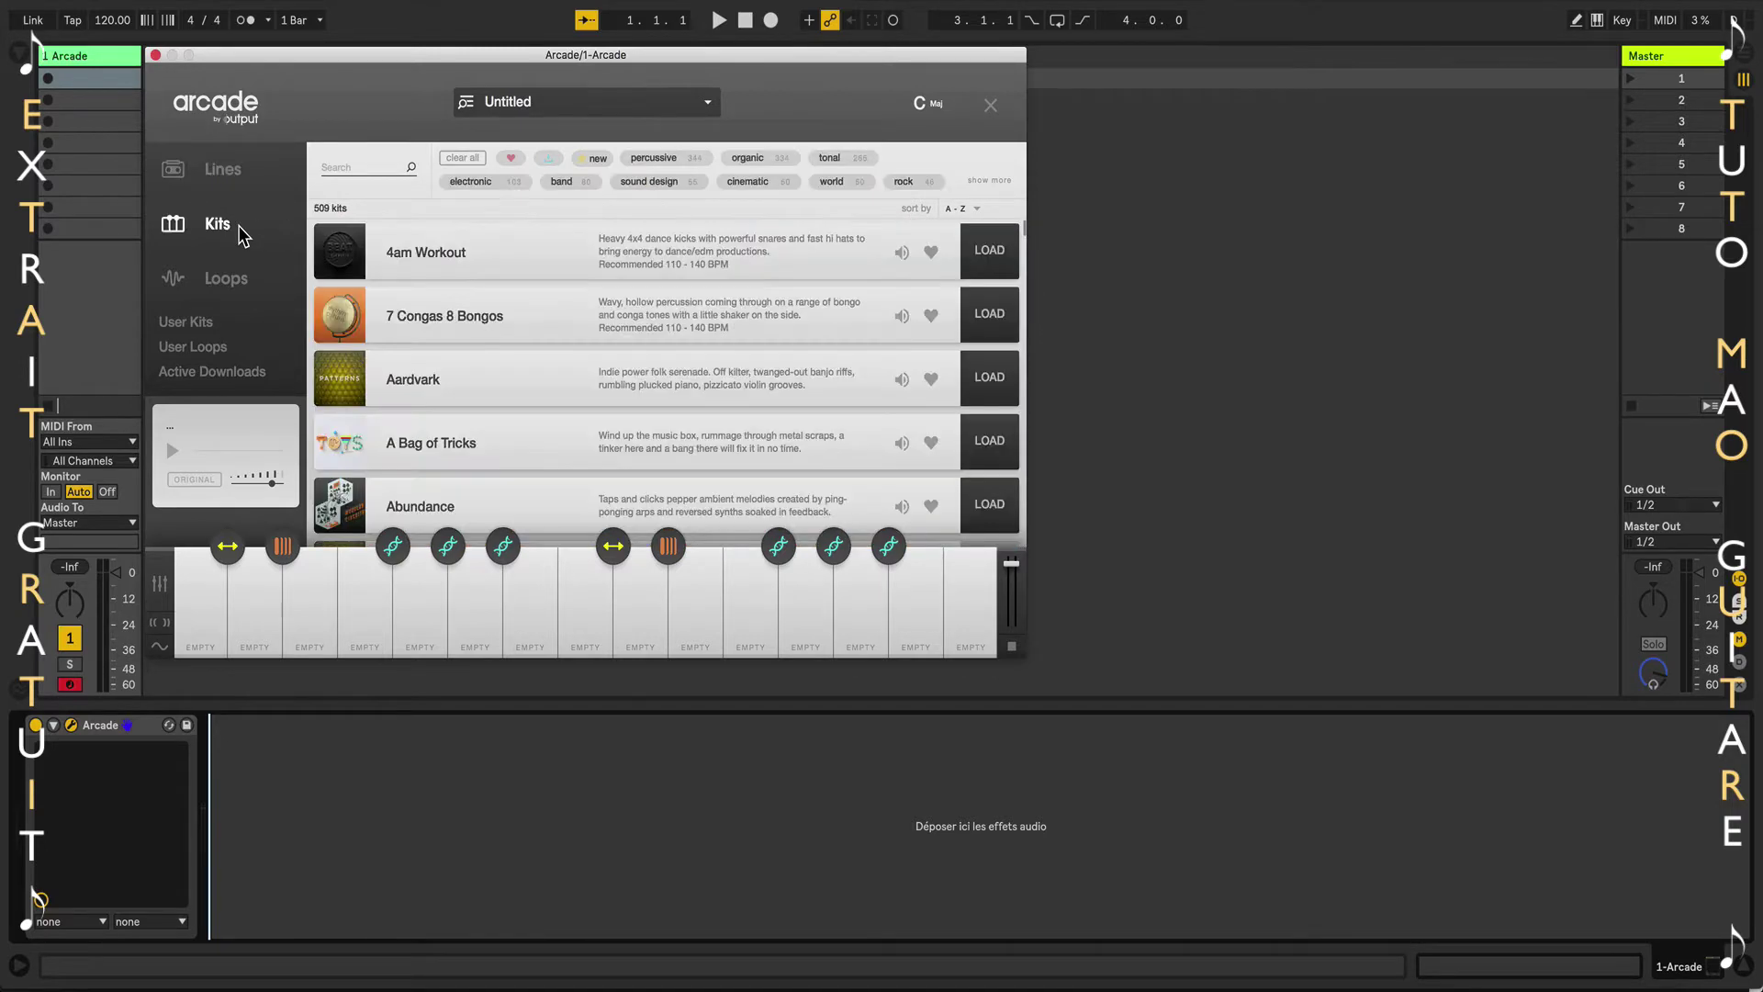
click(1028, 226)
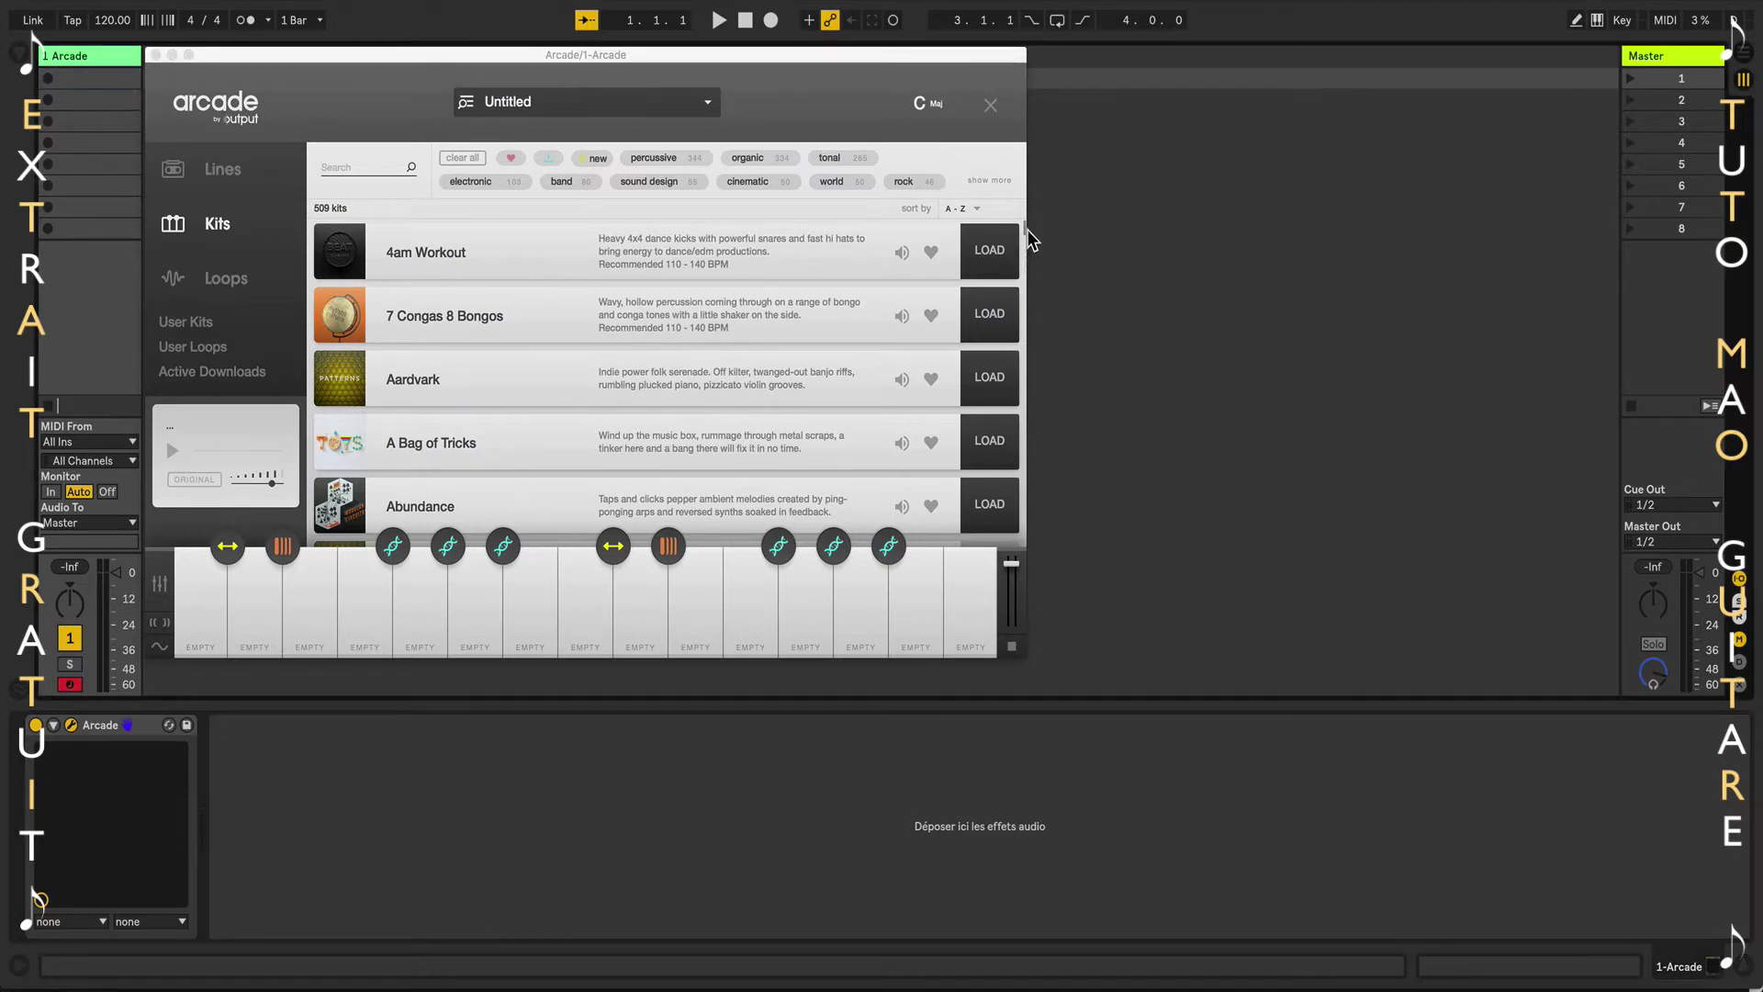
drag(1028, 238, 1035, 353)
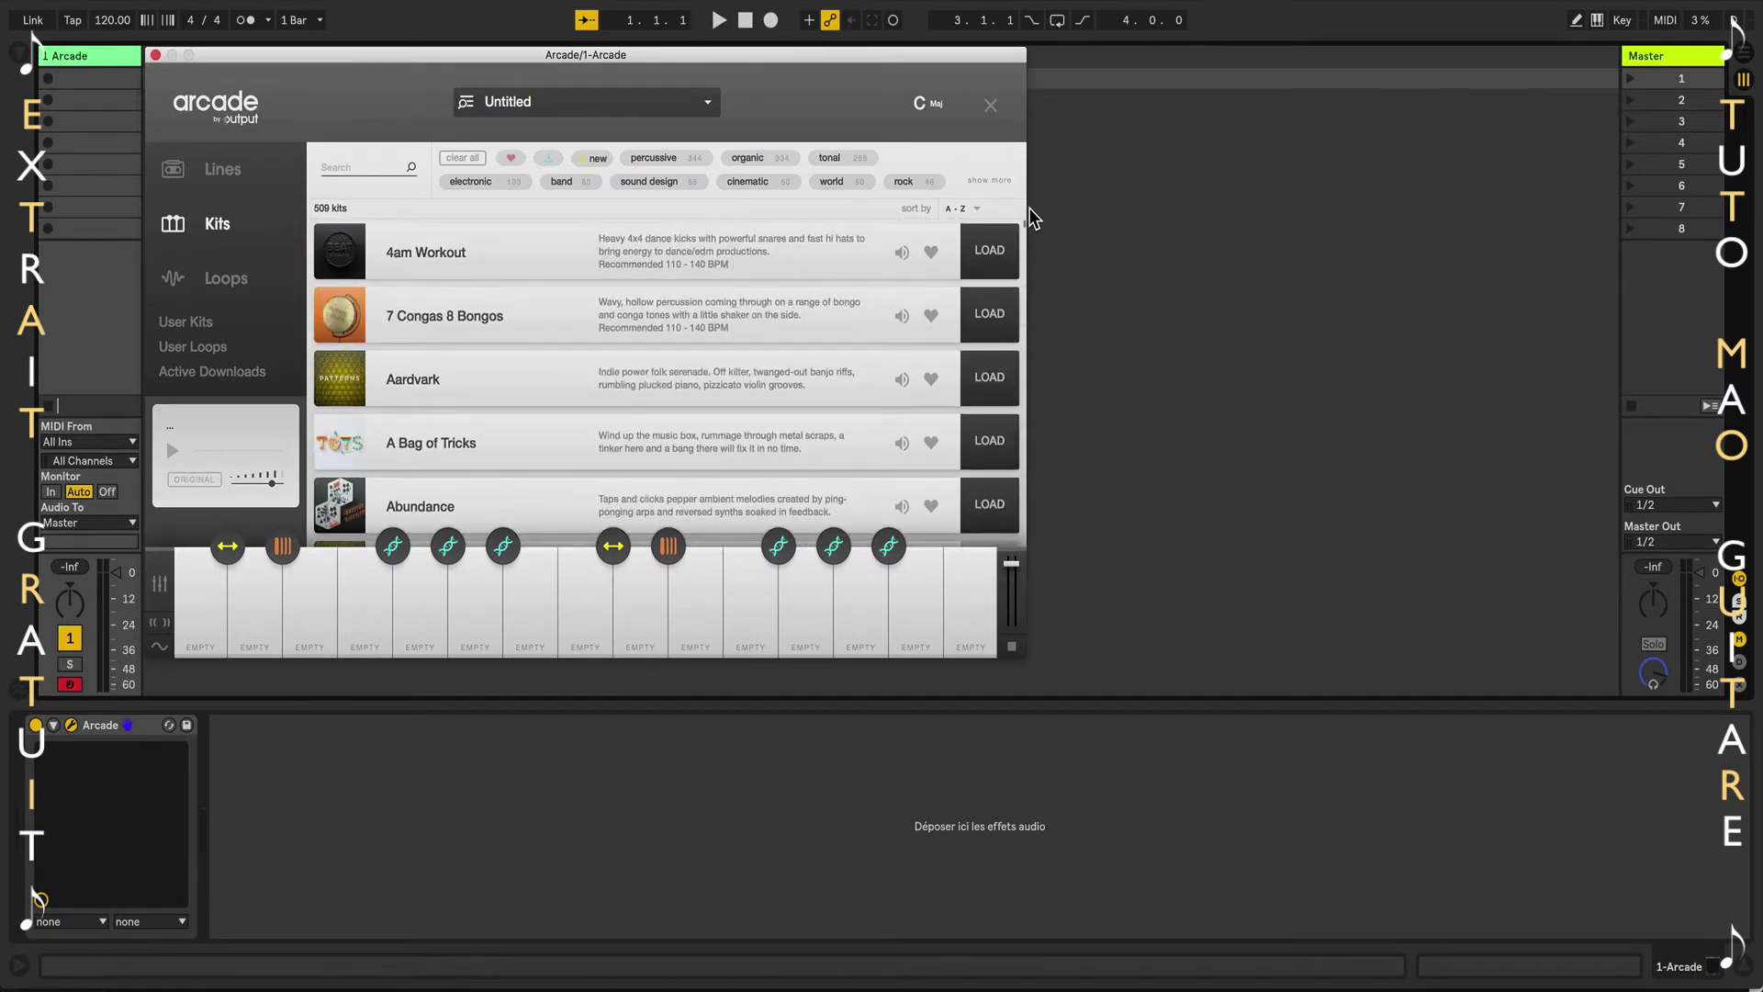
Browse the Arcade Loops listing well down the alphabet and return to its beginning.
click(229, 278)
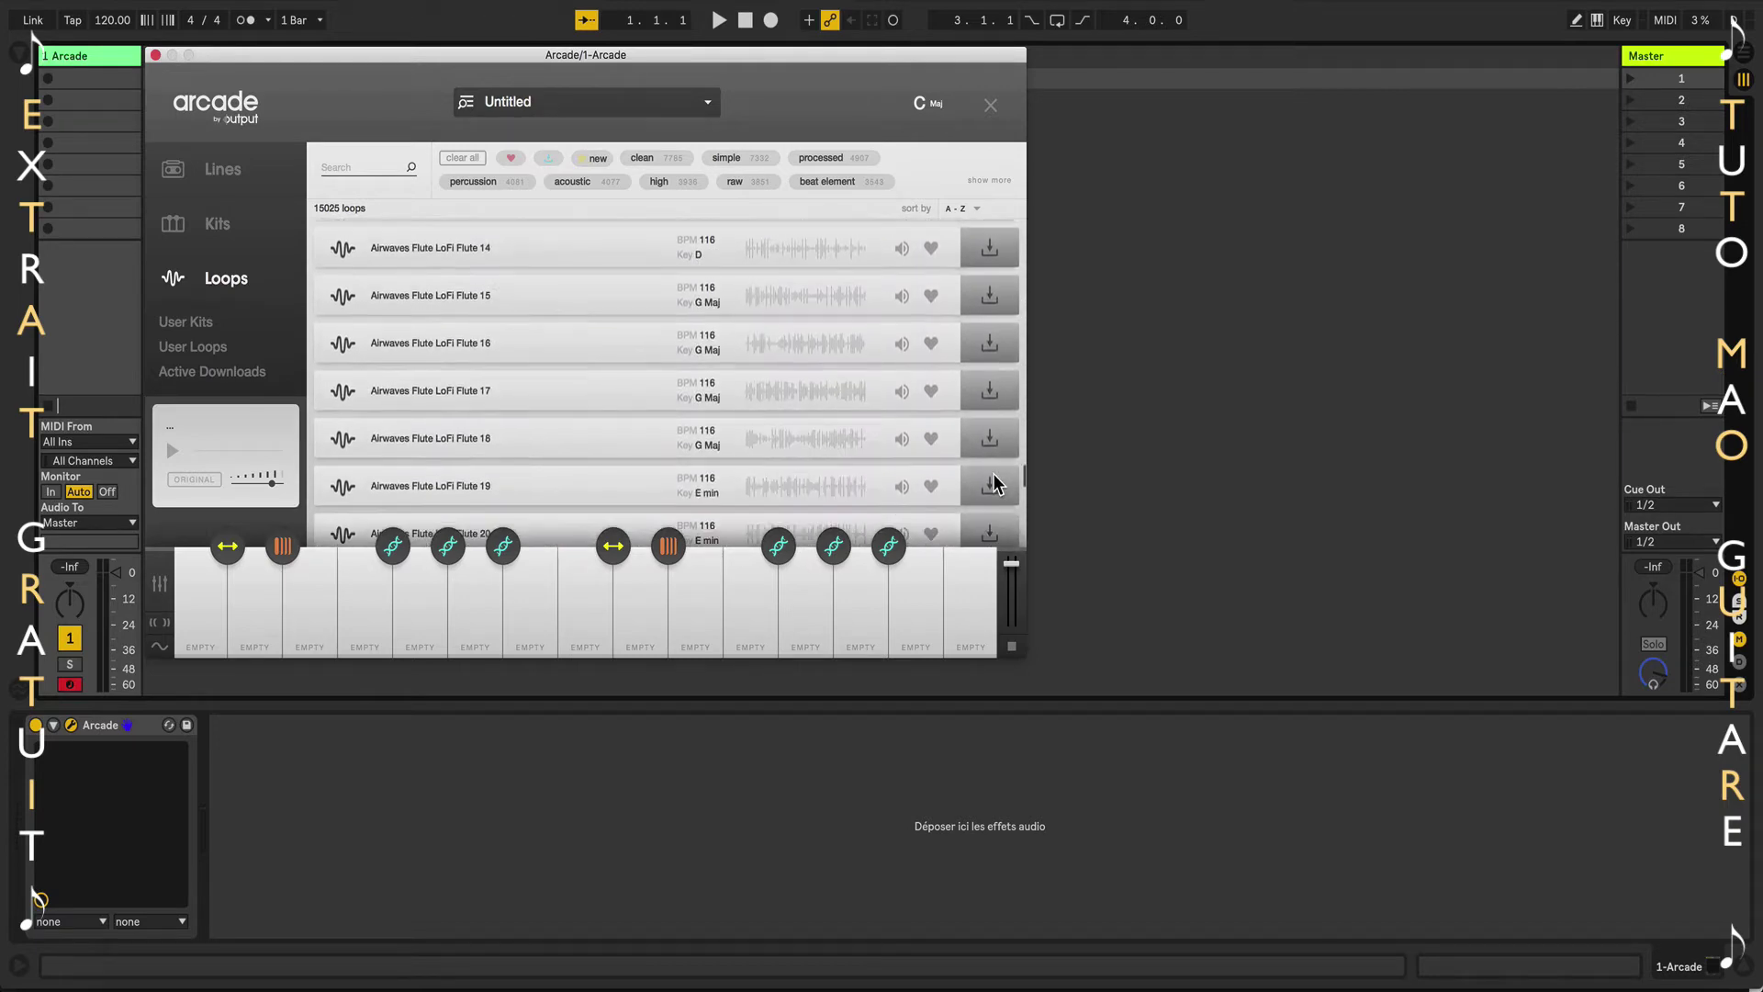
scroll(994, 496, down, 10)
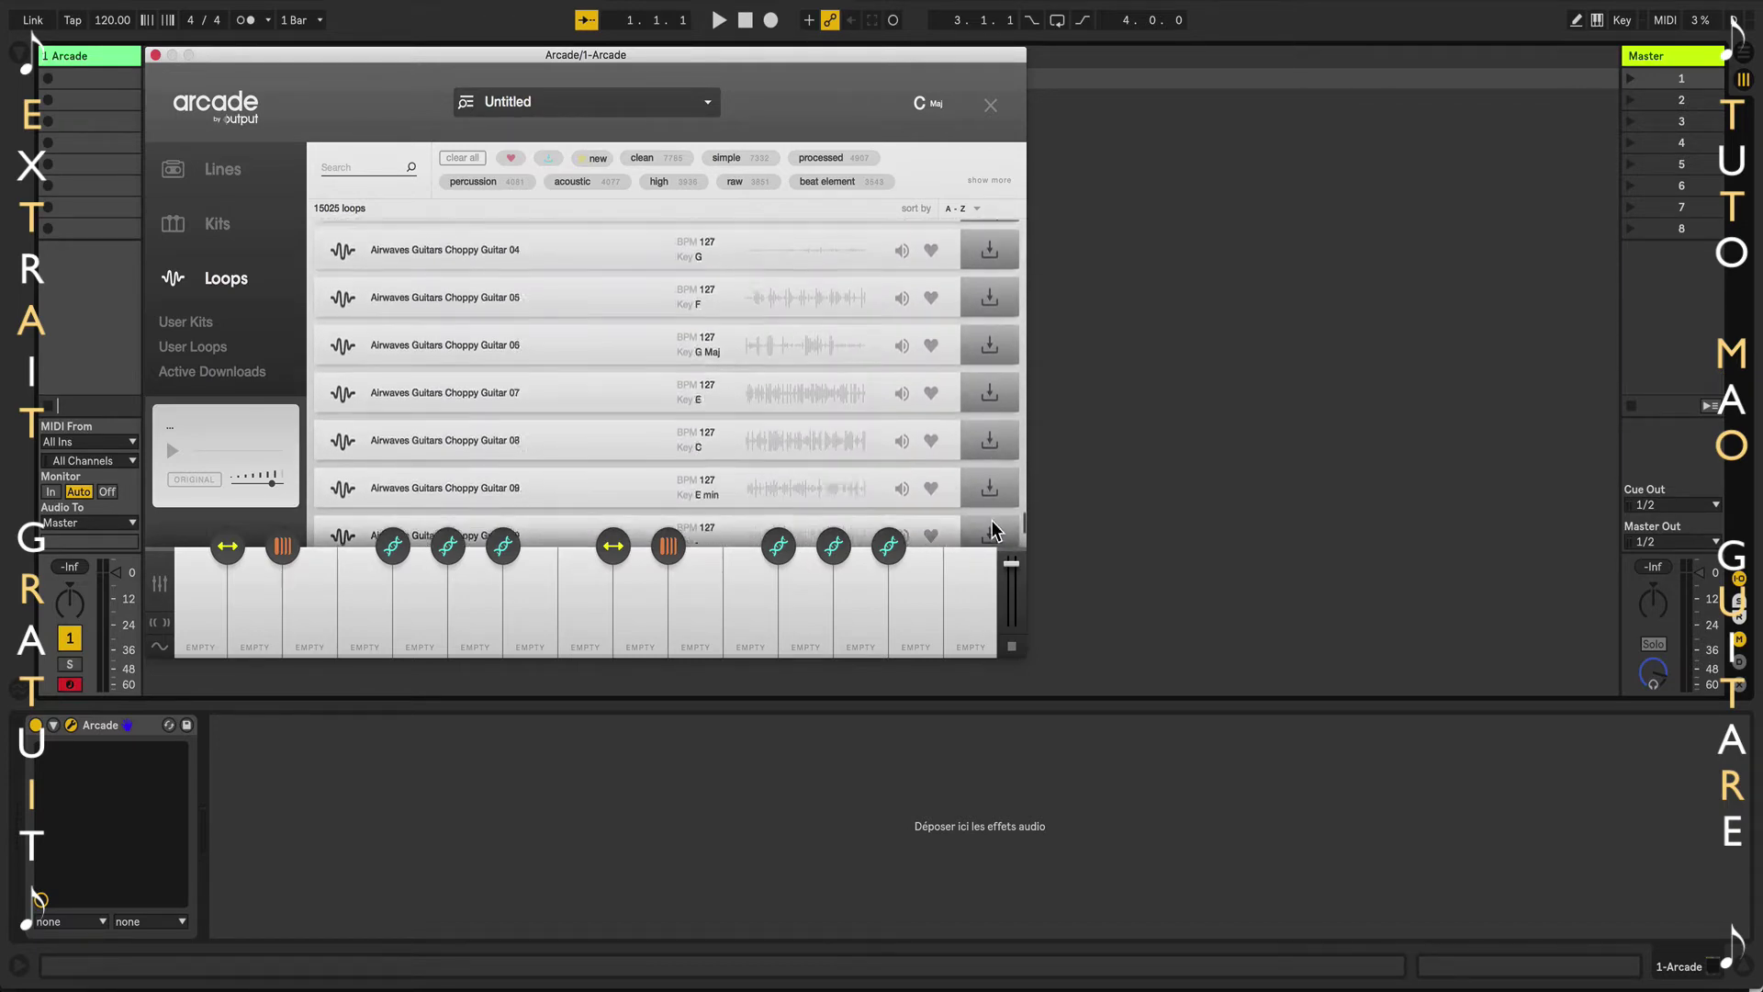
scroll(993, 531, down, 10)
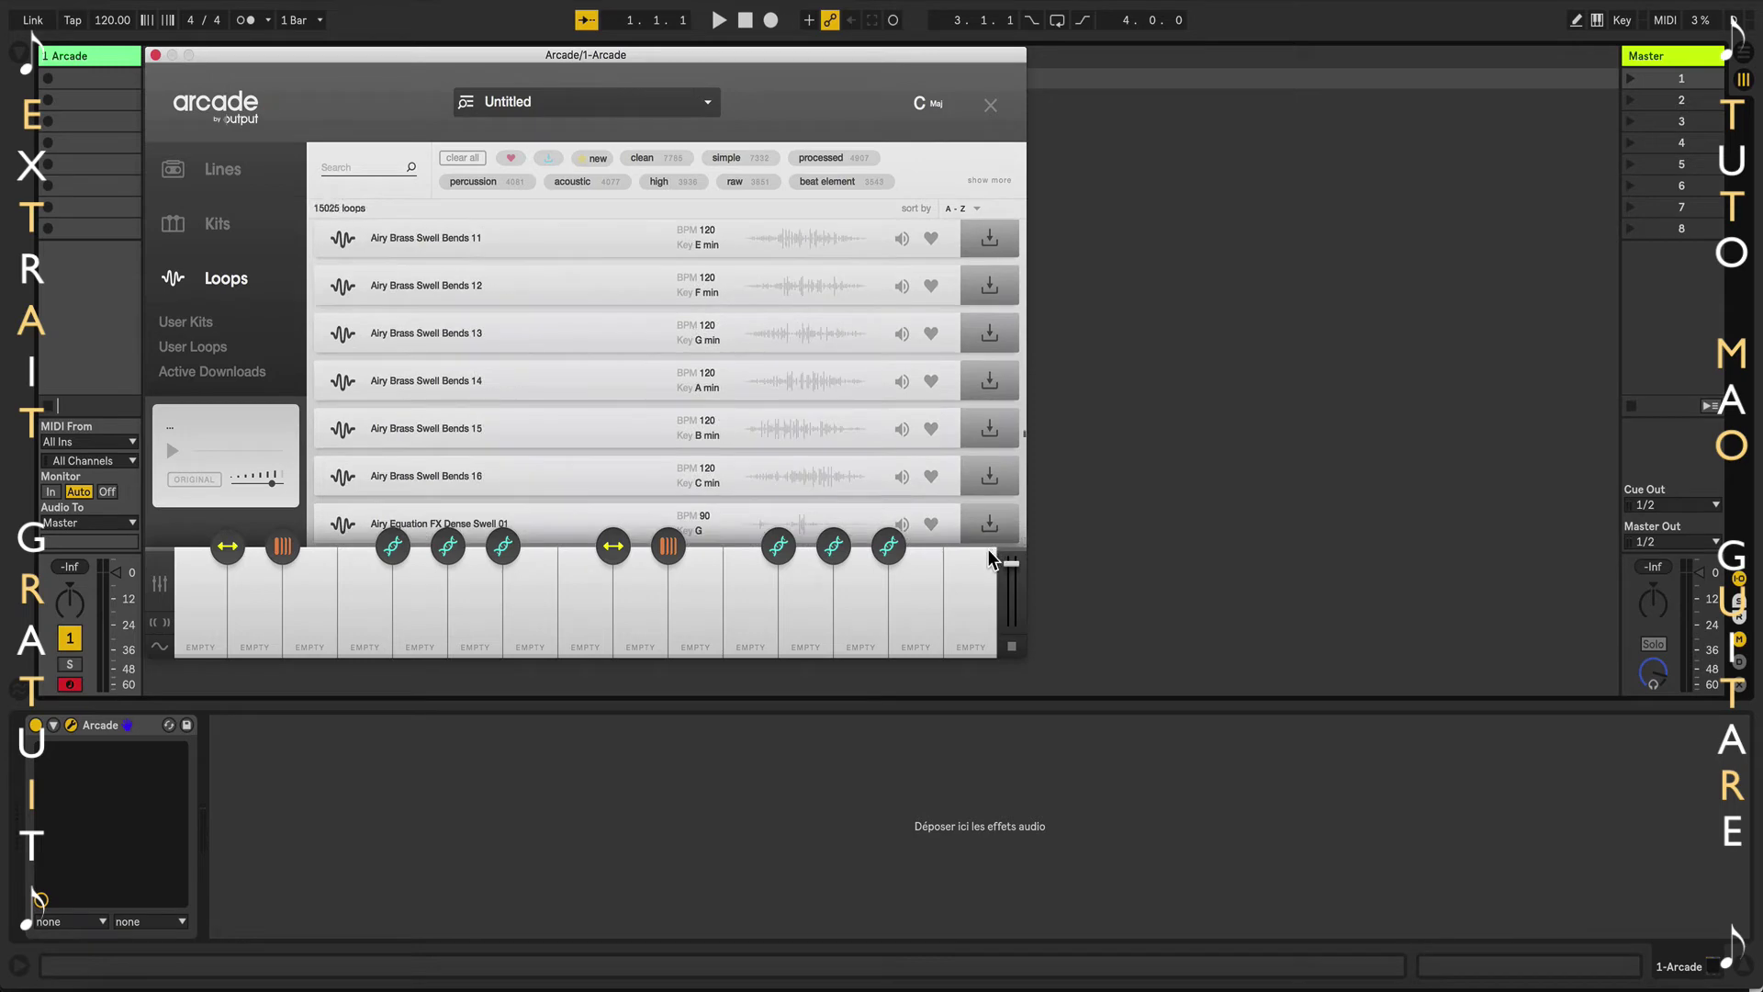
scroll(999, 533, down, 15)
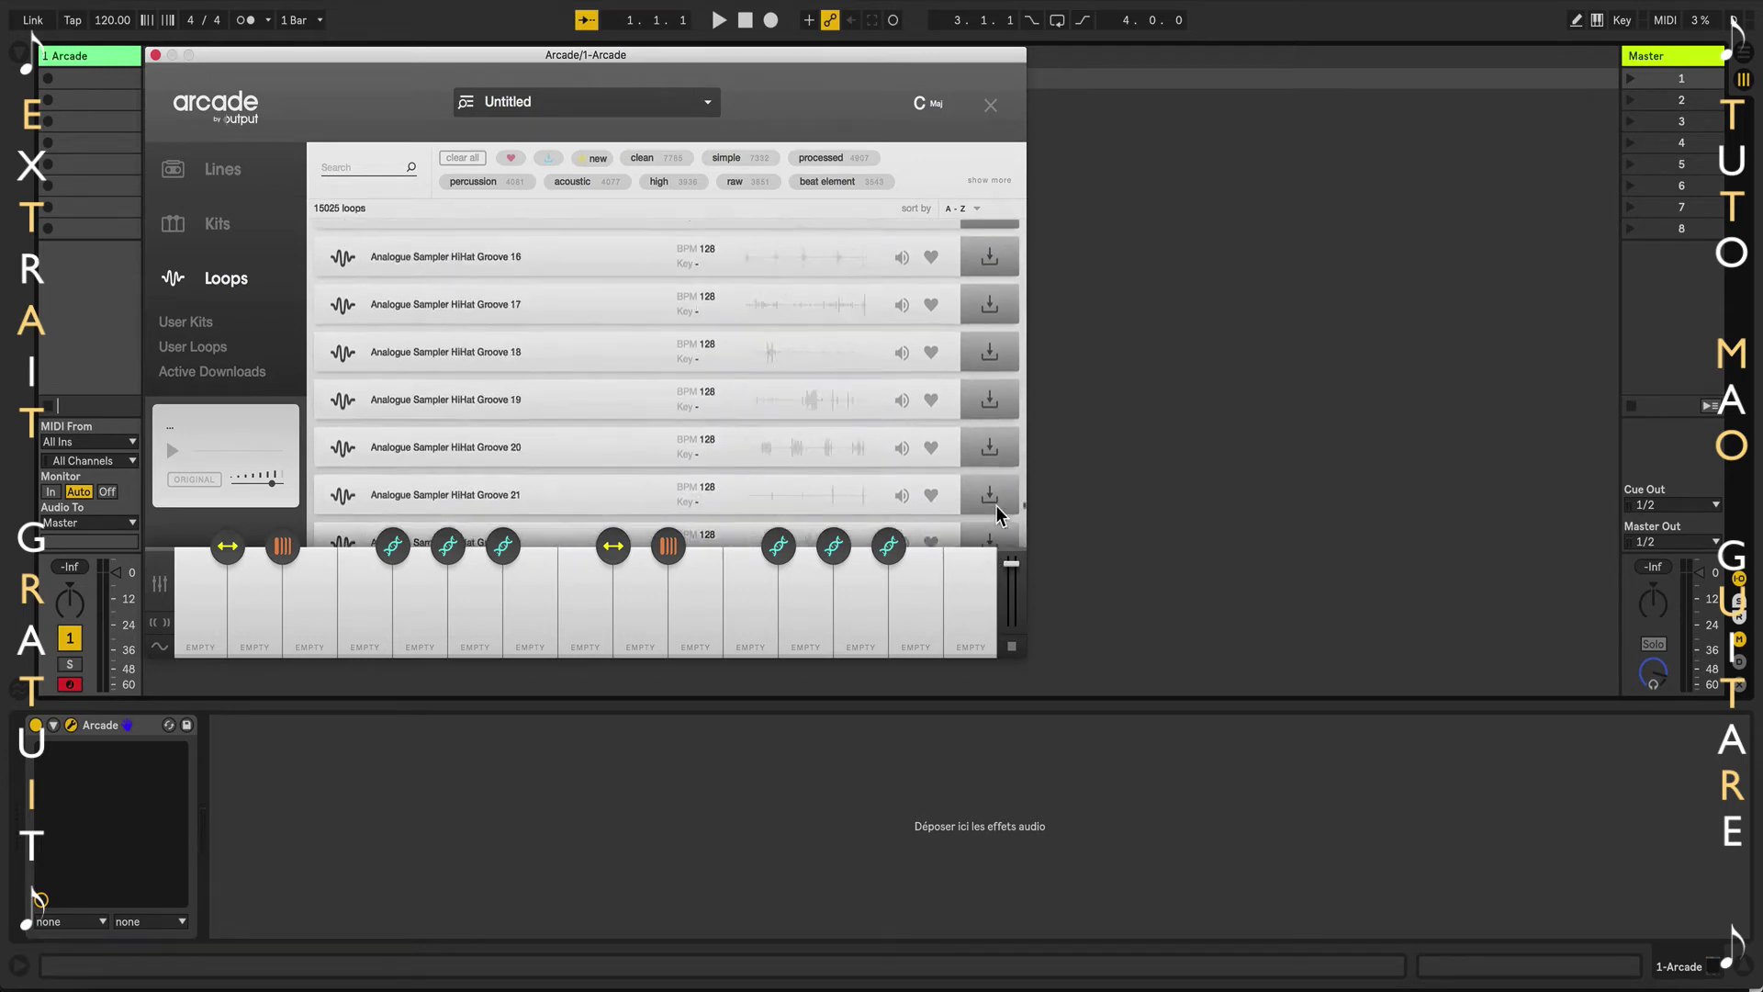
drag(1007, 473, 1019, 225)
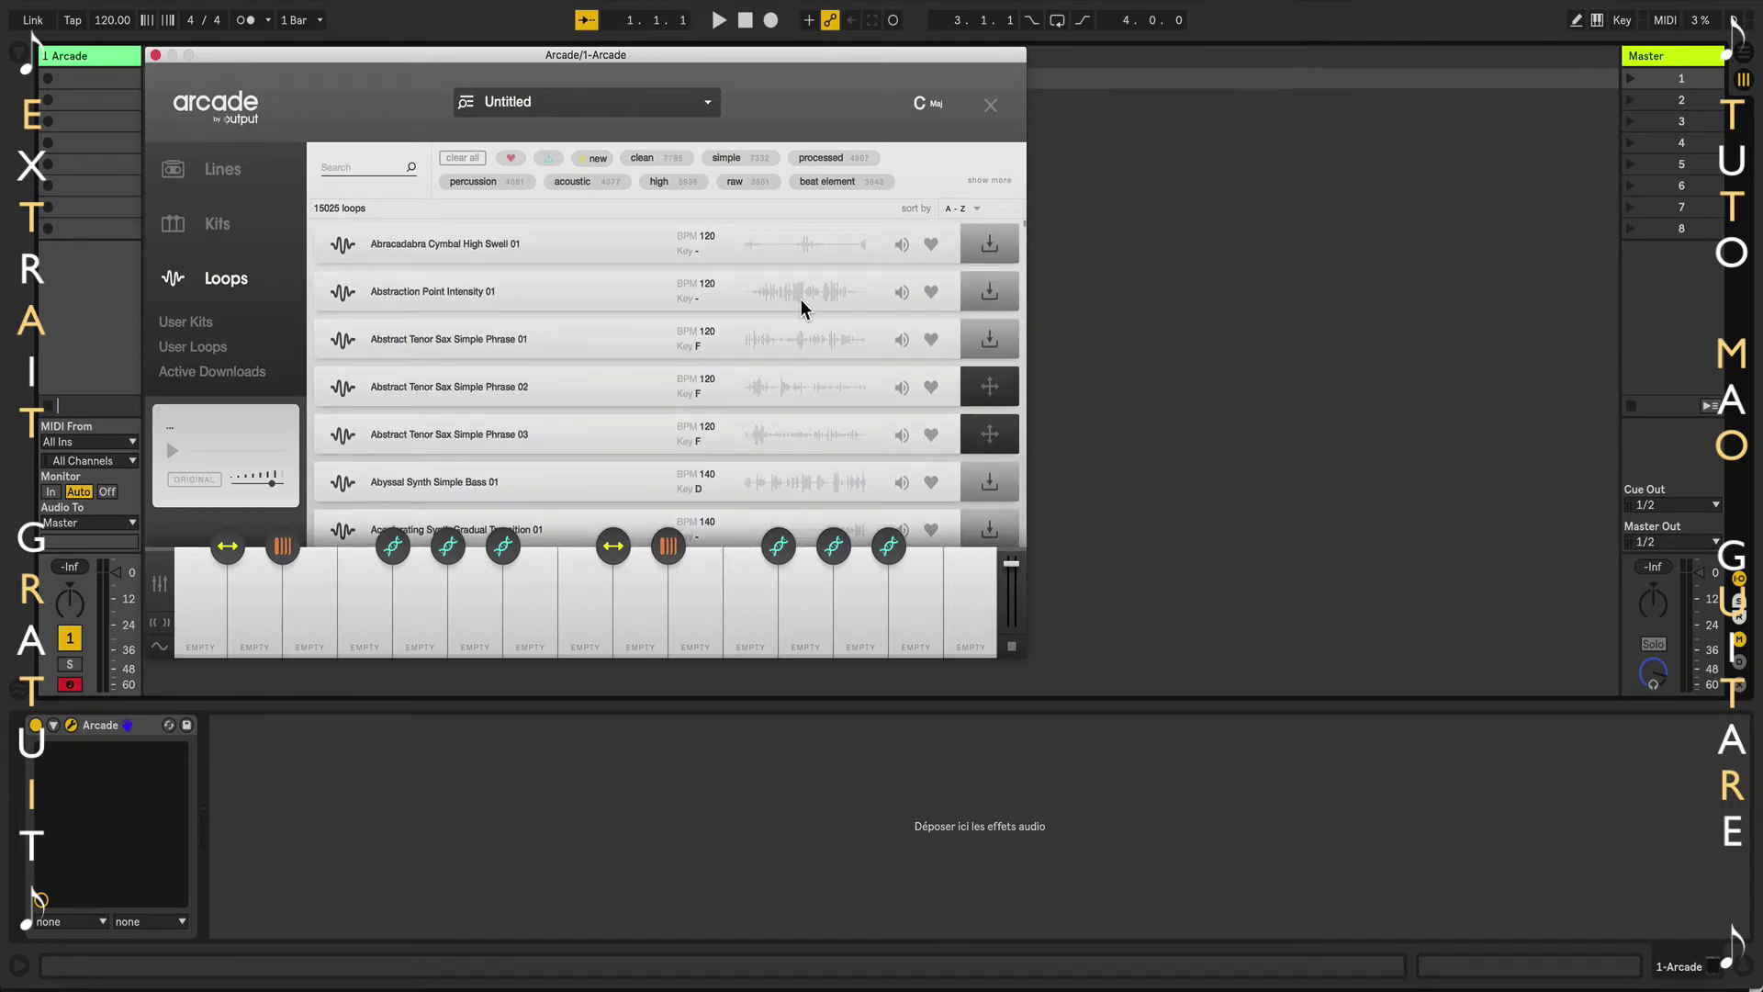
Inspect Arcade's mixer, macro overview, modulation overview and the plug-in's settings menu.
click(161, 586)
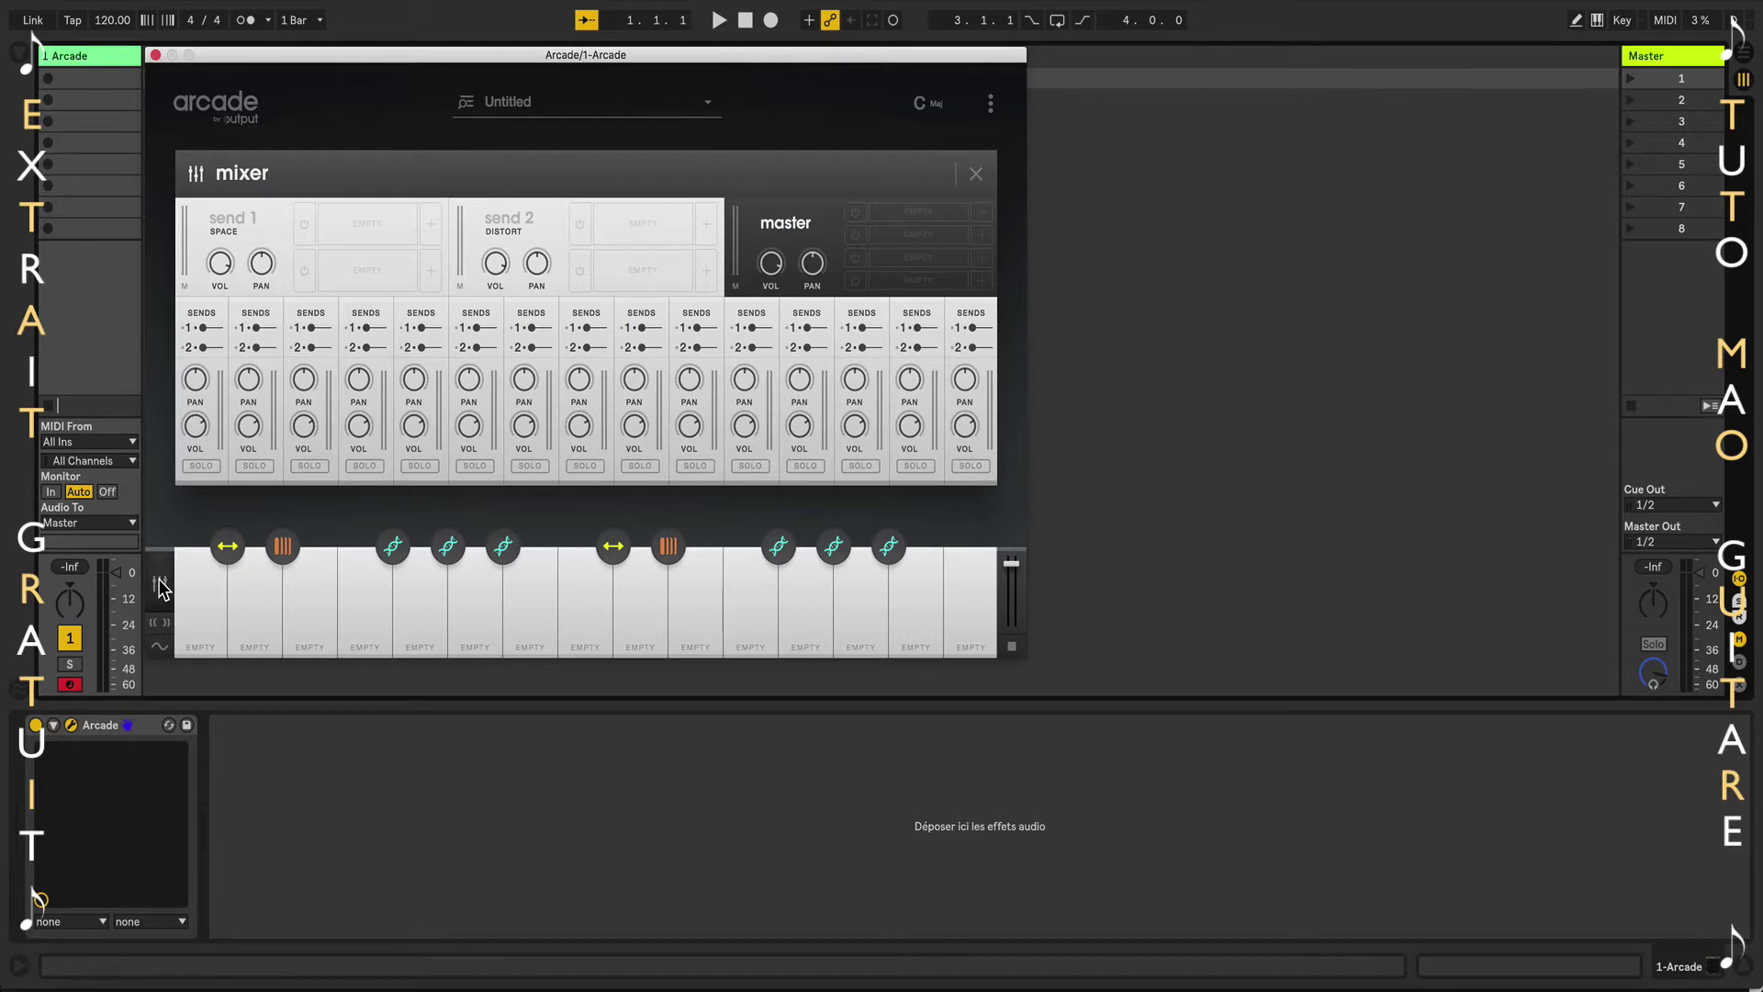
click(162, 626)
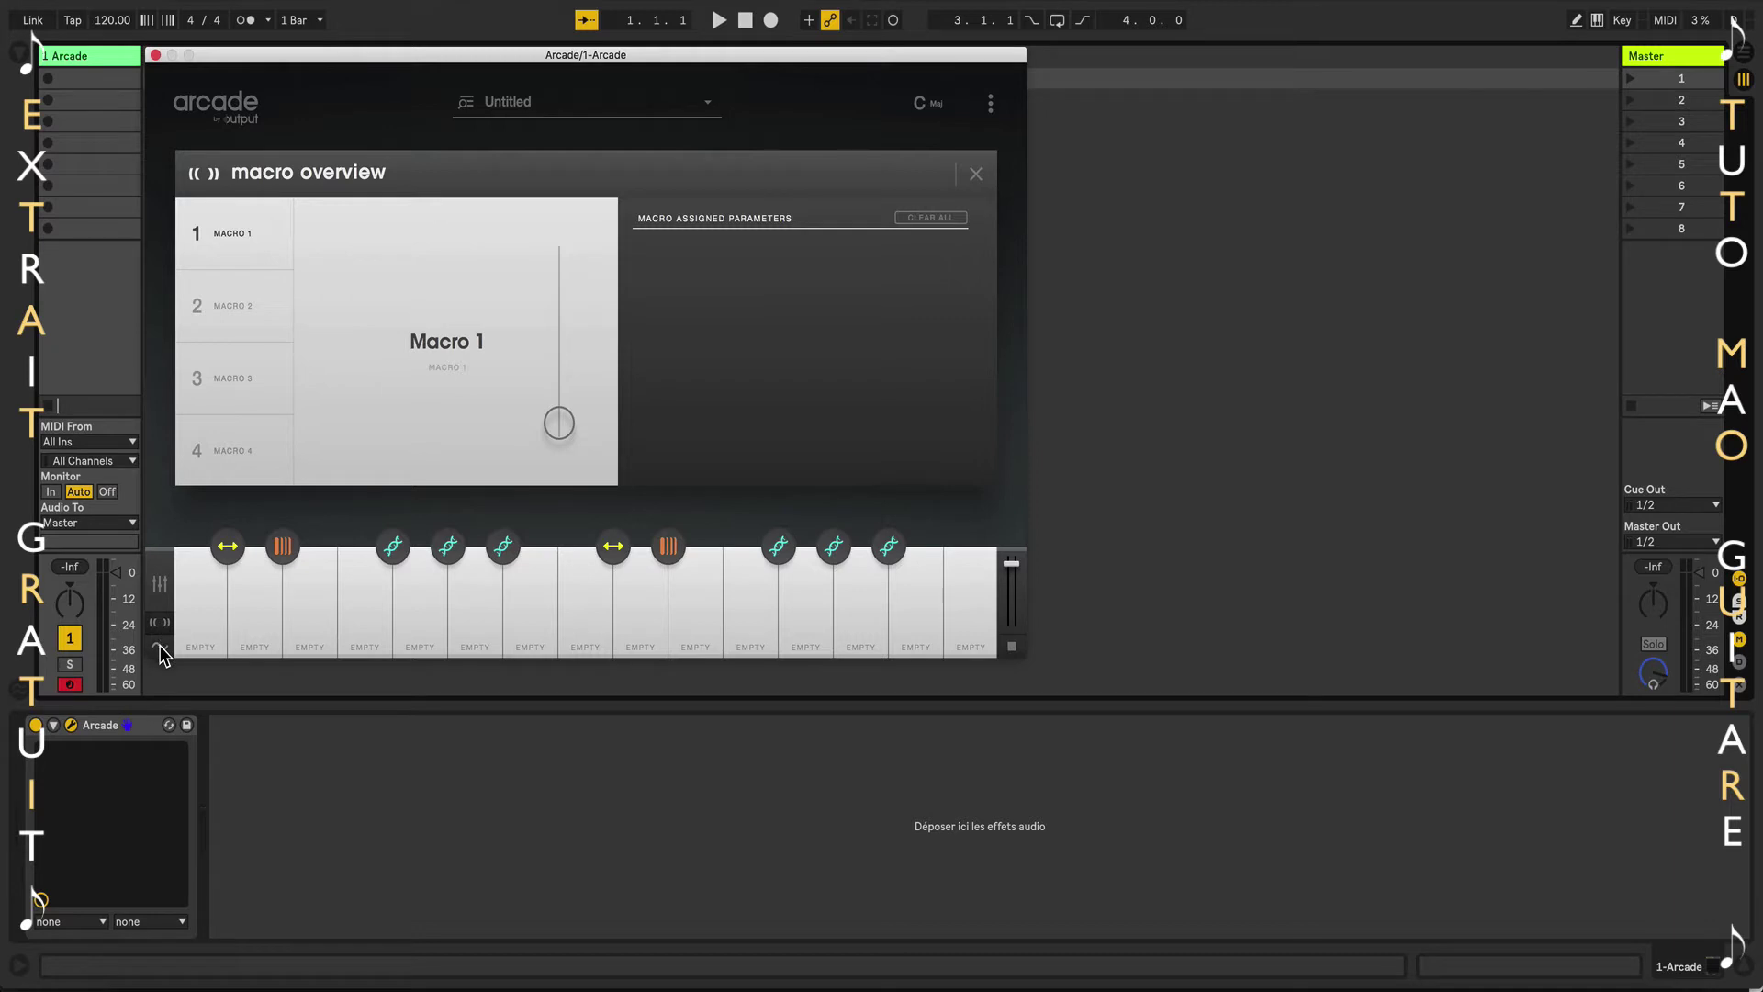
click(162, 650)
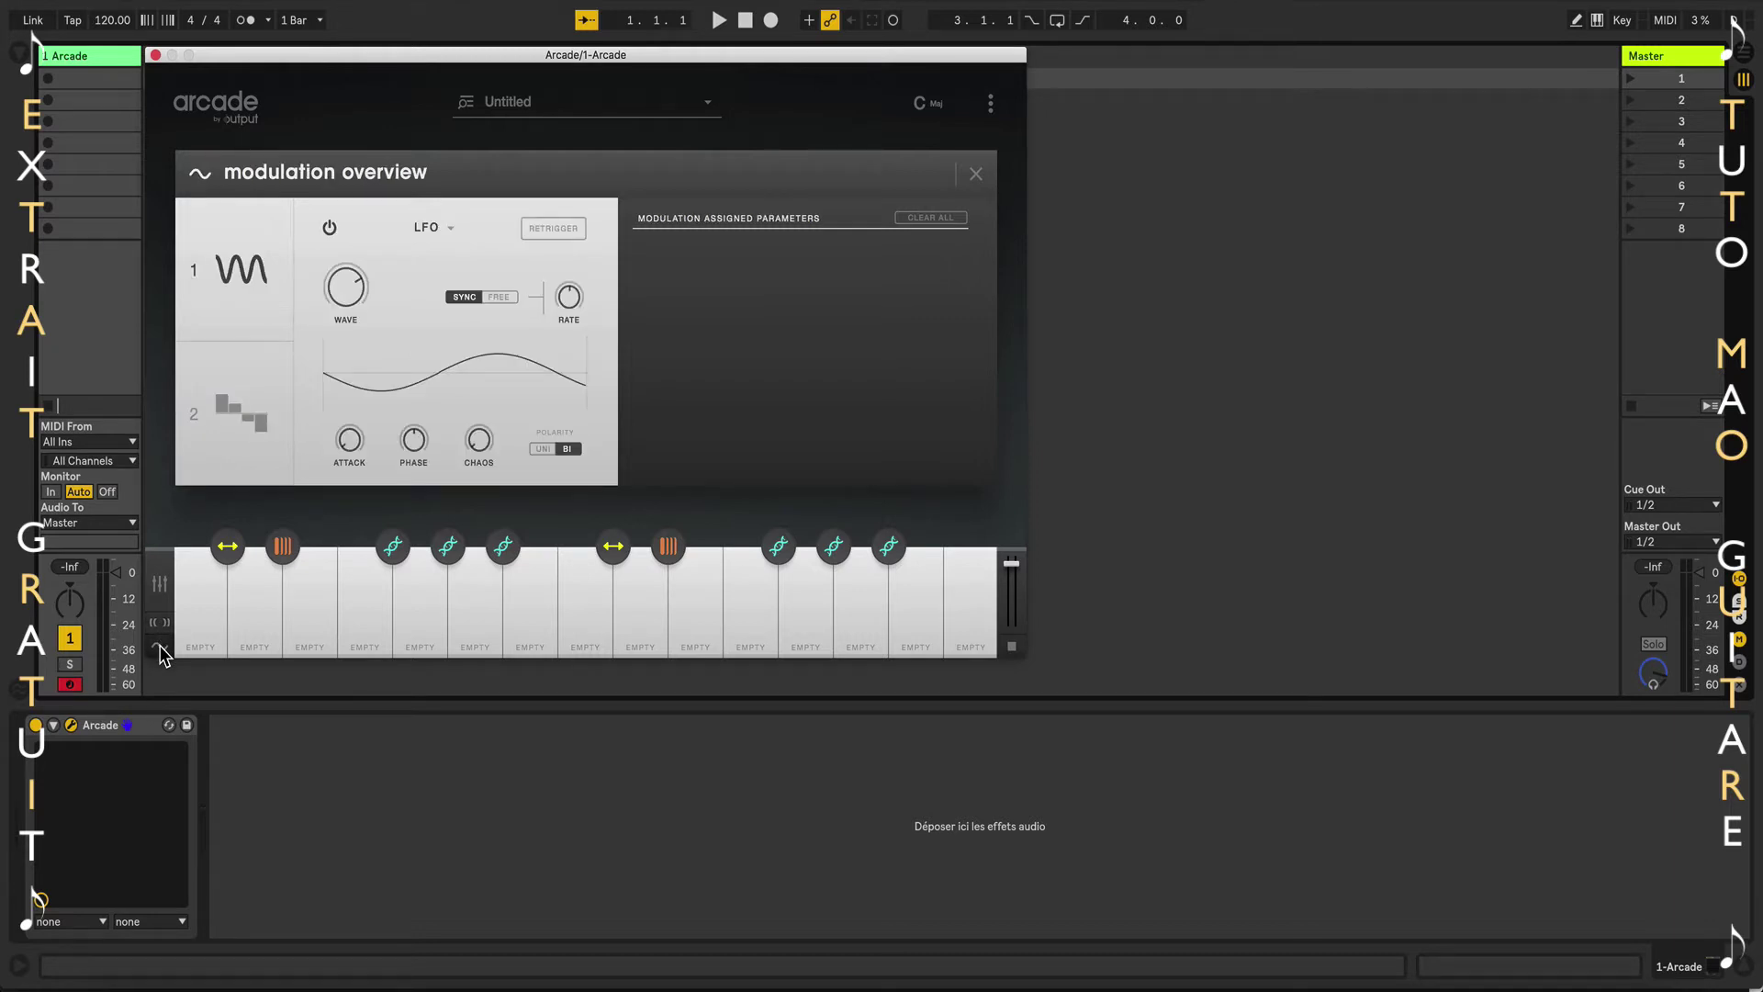
click(161, 586)
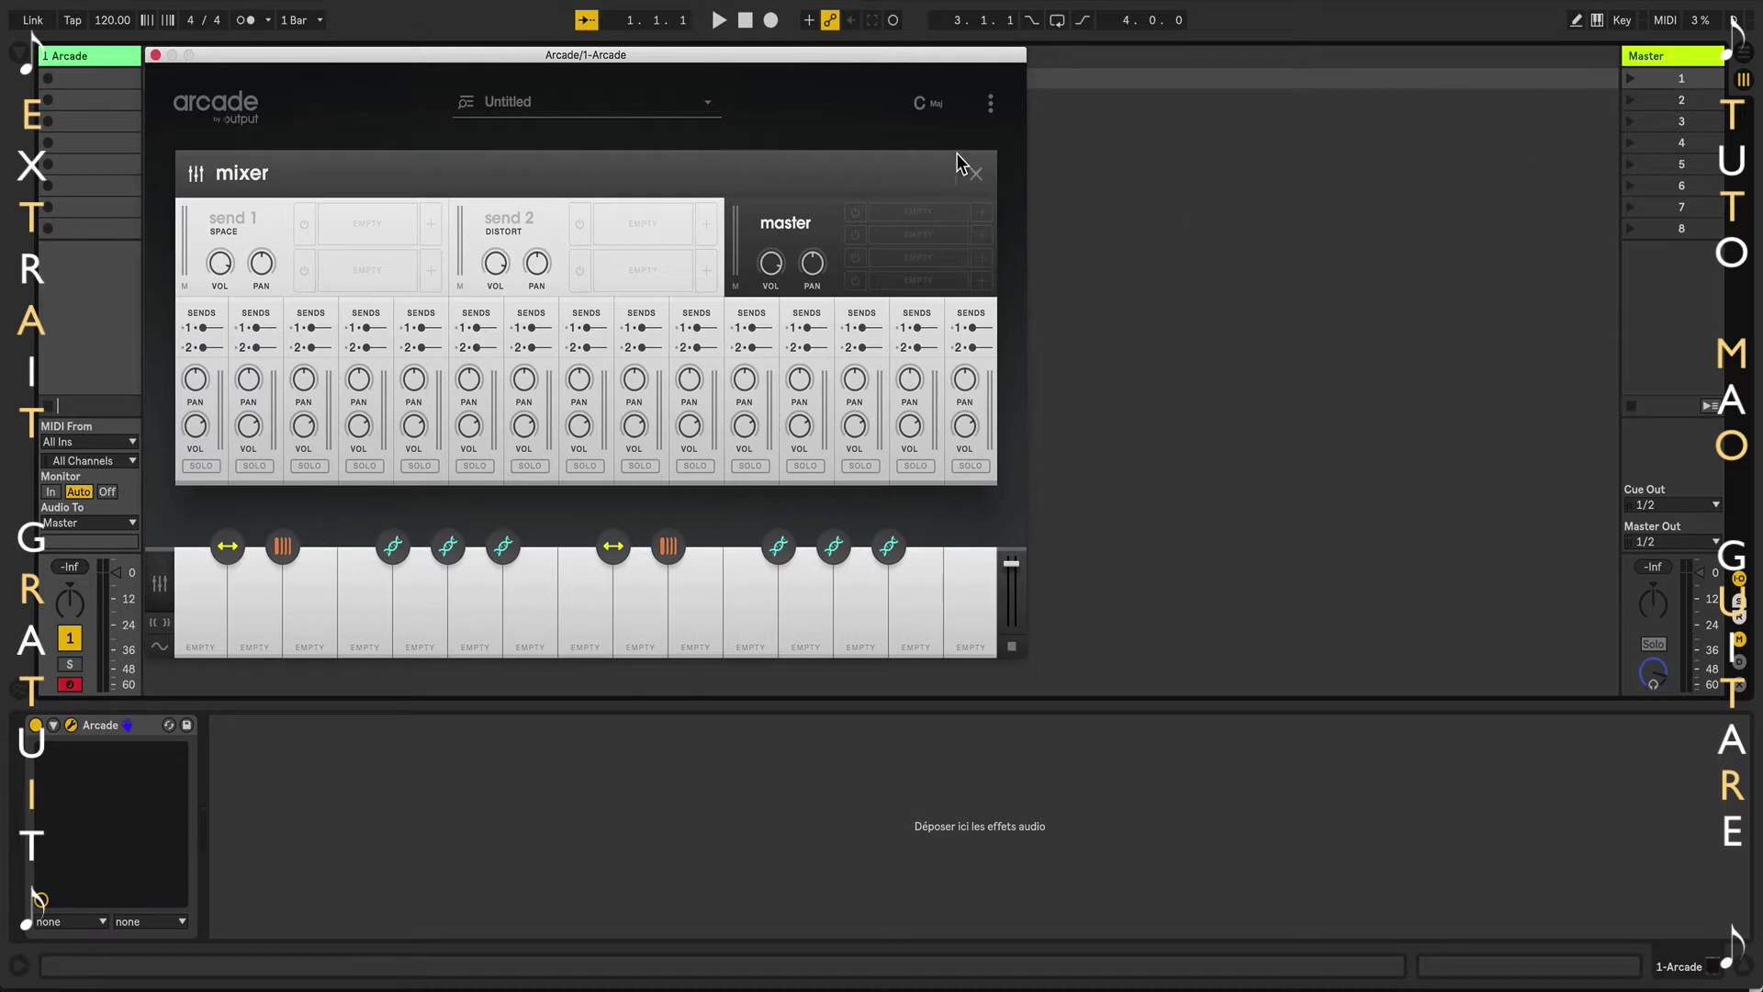
click(991, 104)
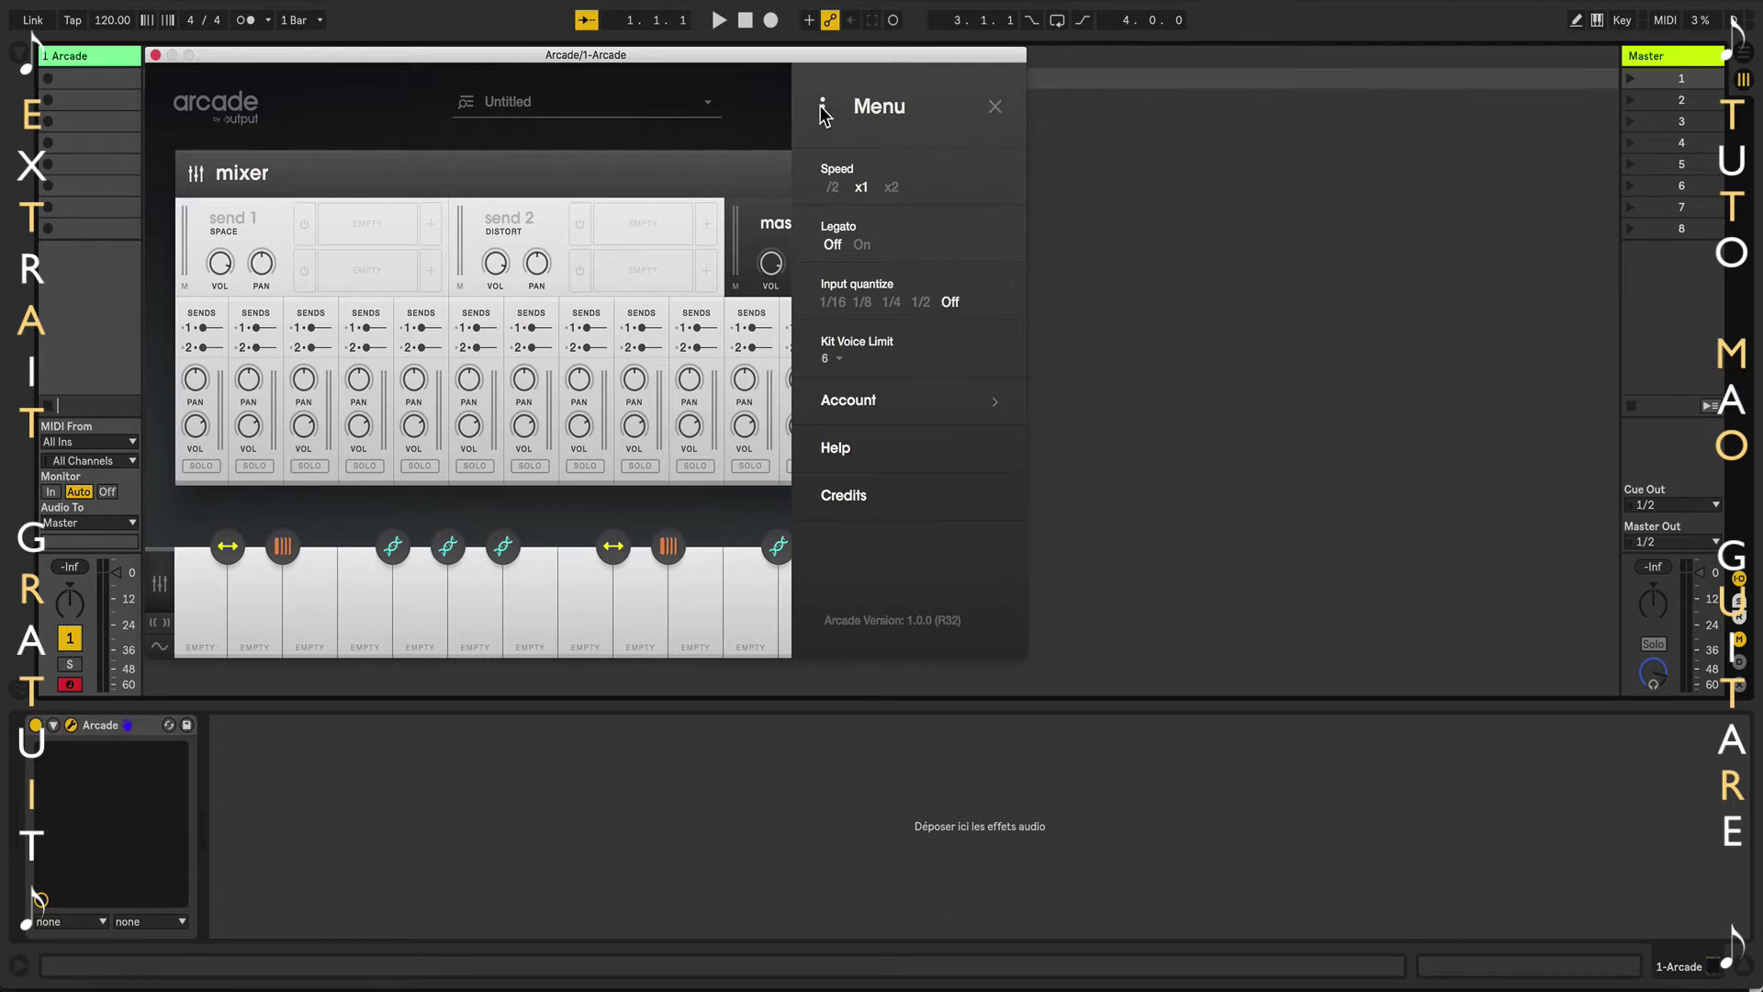
click(995, 107)
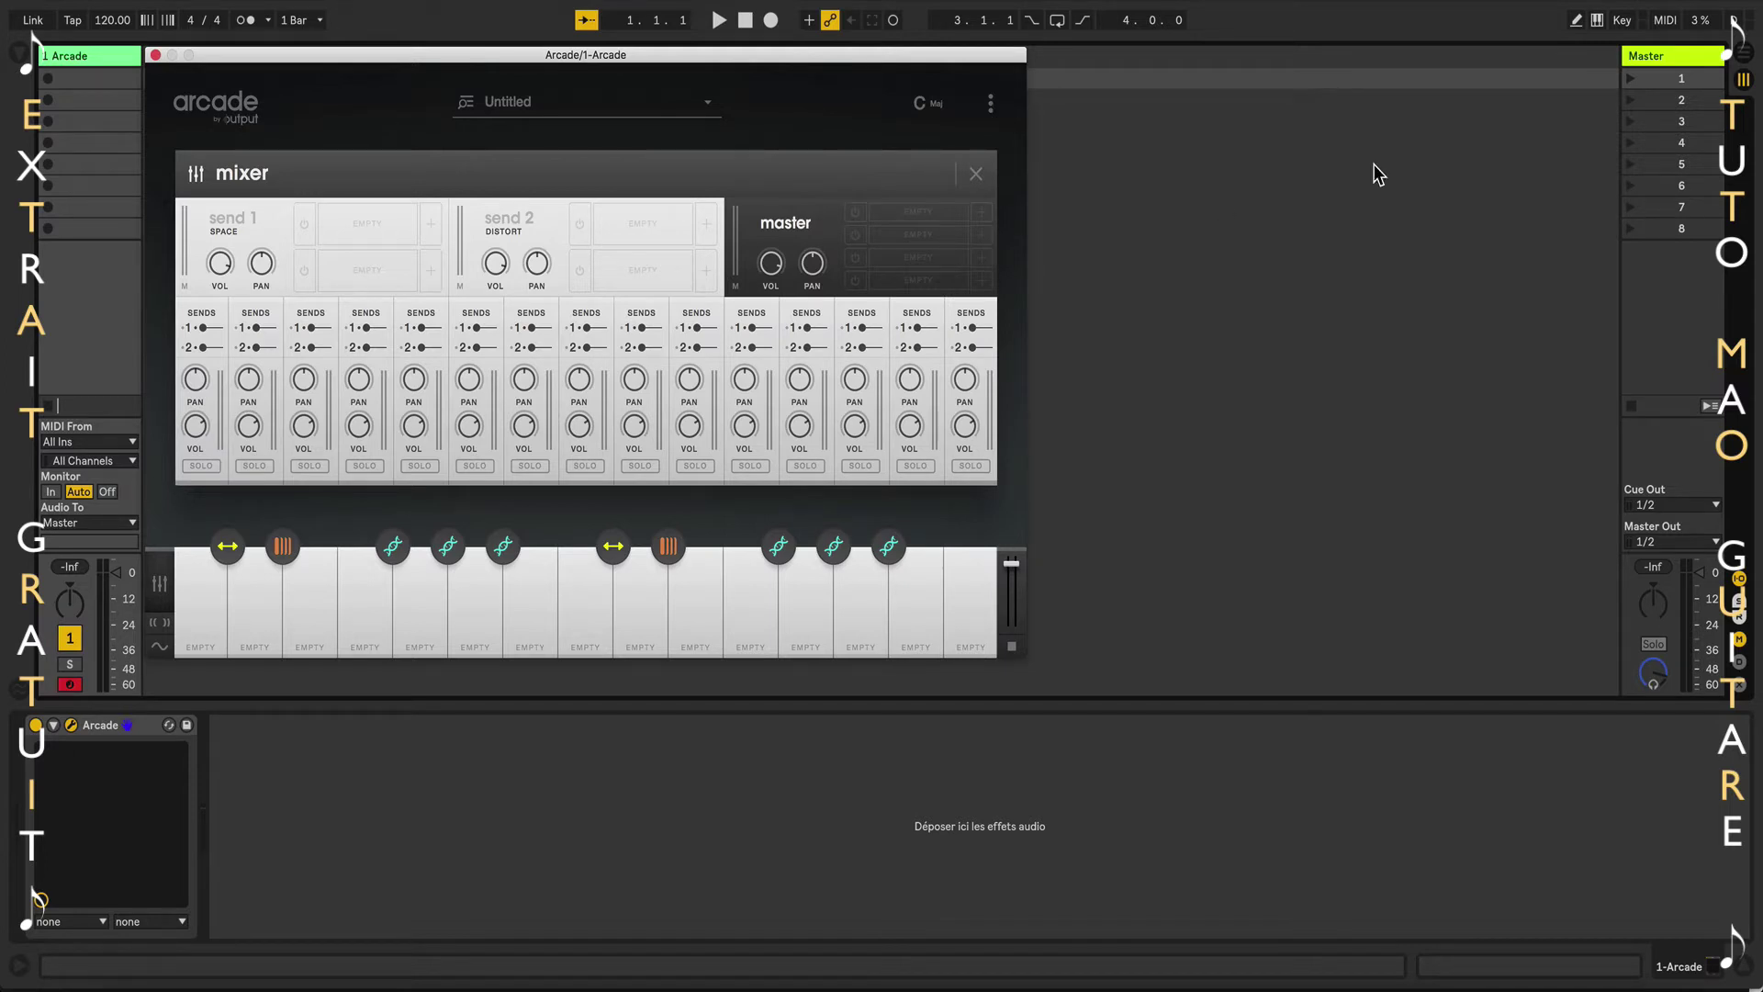
Close the mixer and reopen the Arcade browser on the Lines category.
click(976, 175)
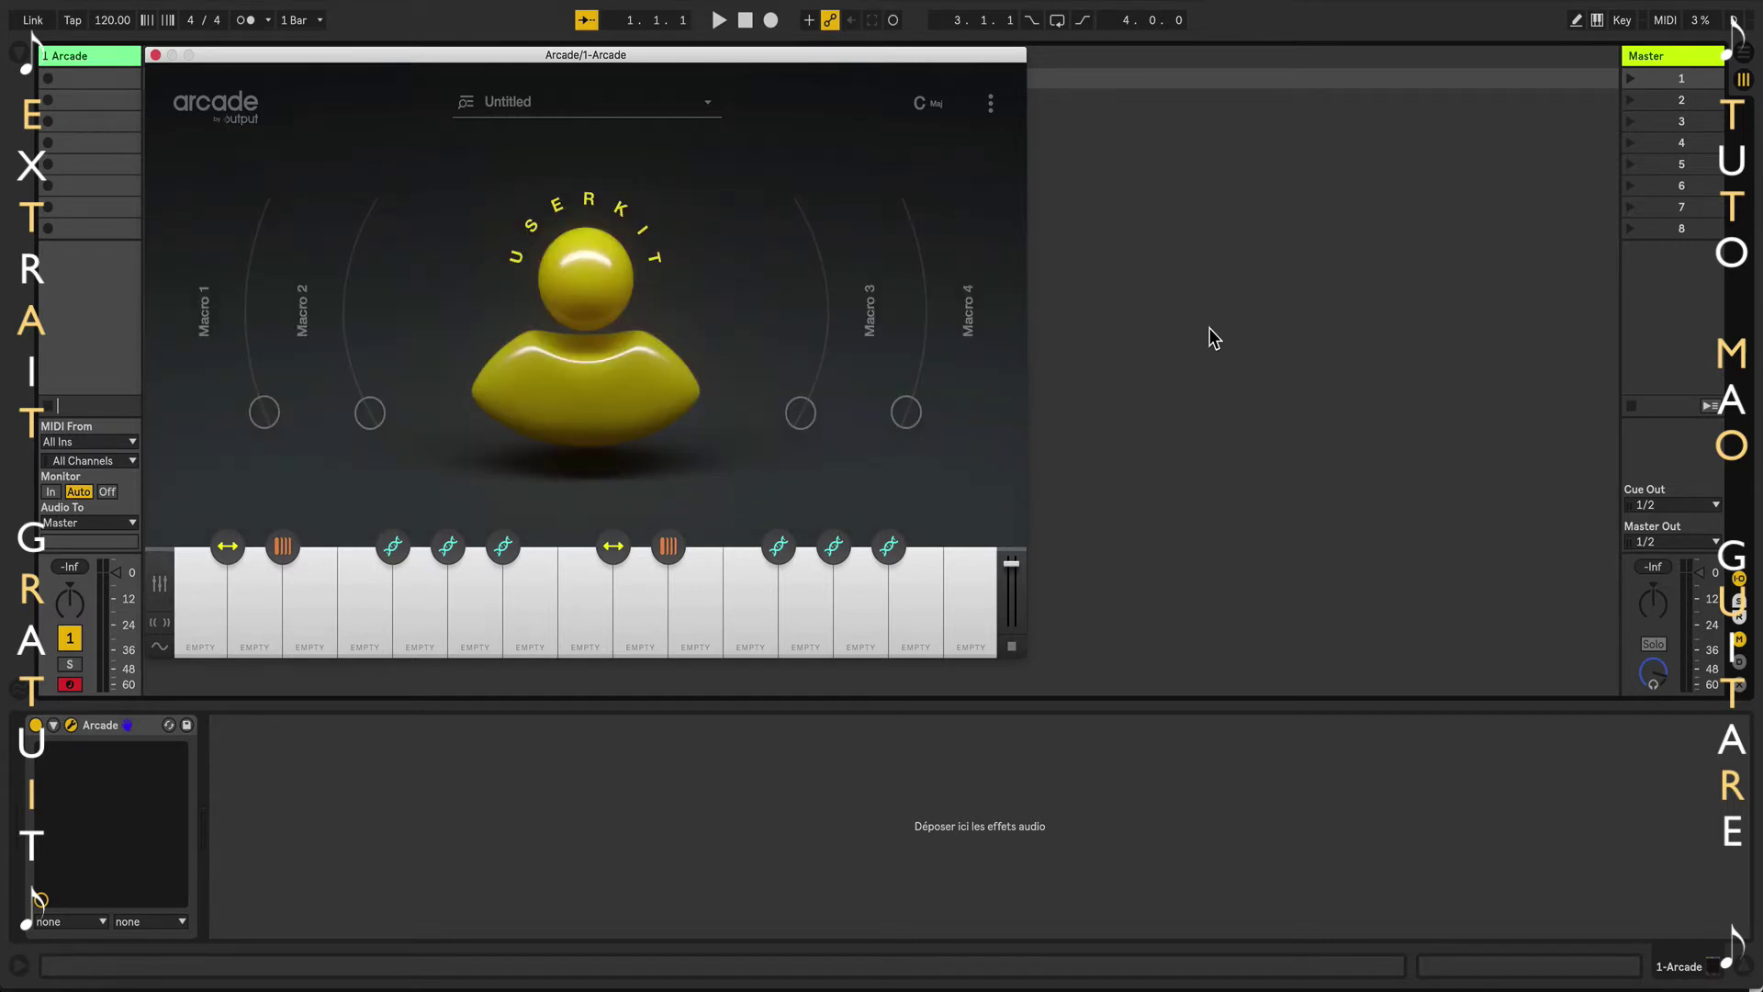
click(593, 108)
click(228, 173)
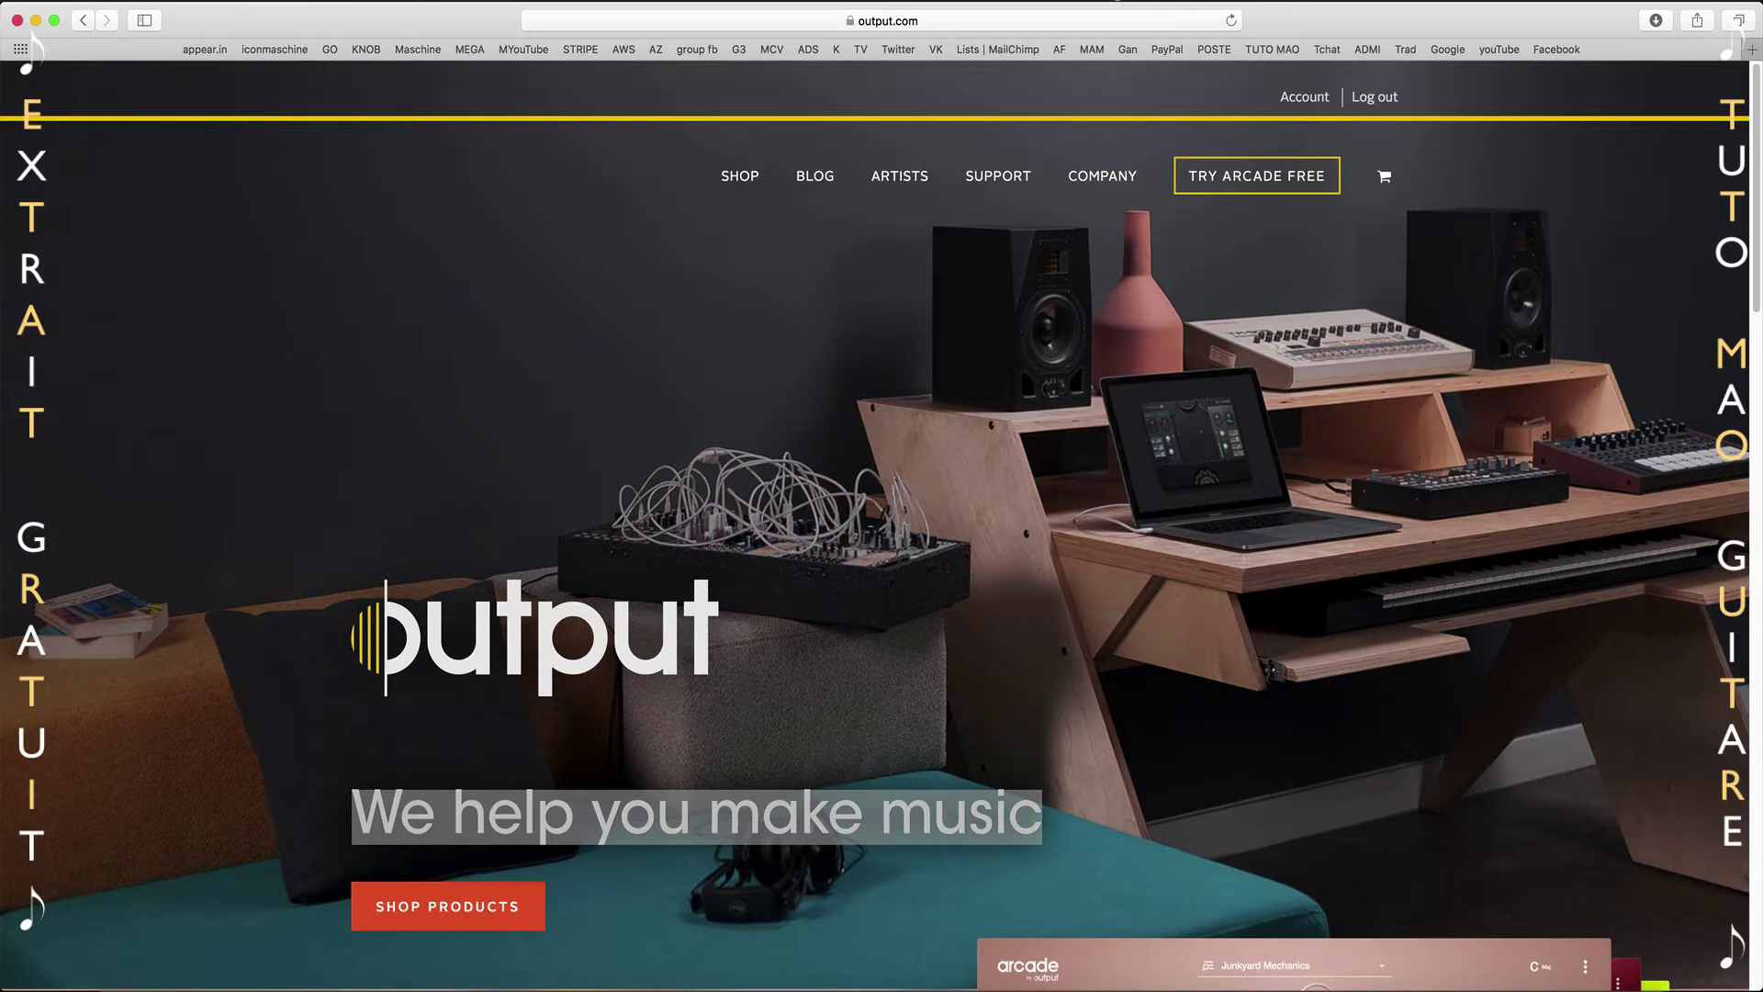
Switch to the Output website and look through the home page from its header, past the Arcade free trial offer, to the blog feature.
scroll(882, 523, down, 5)
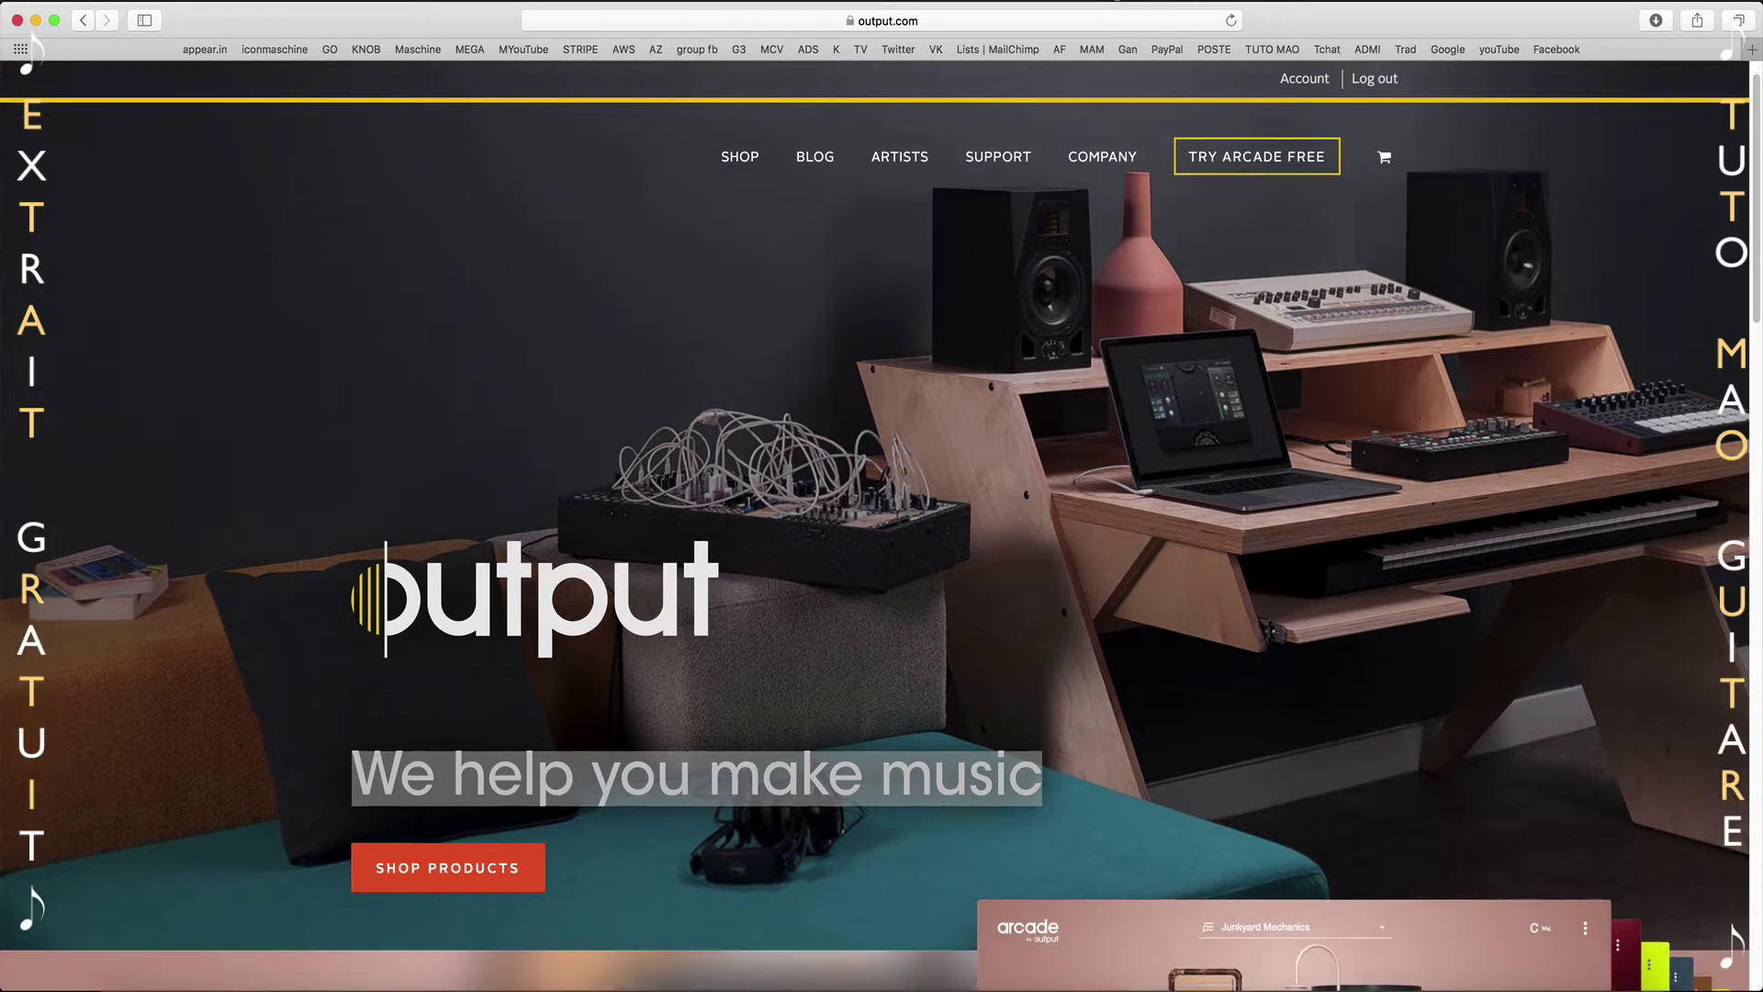
scroll(881, 523, down, 4)
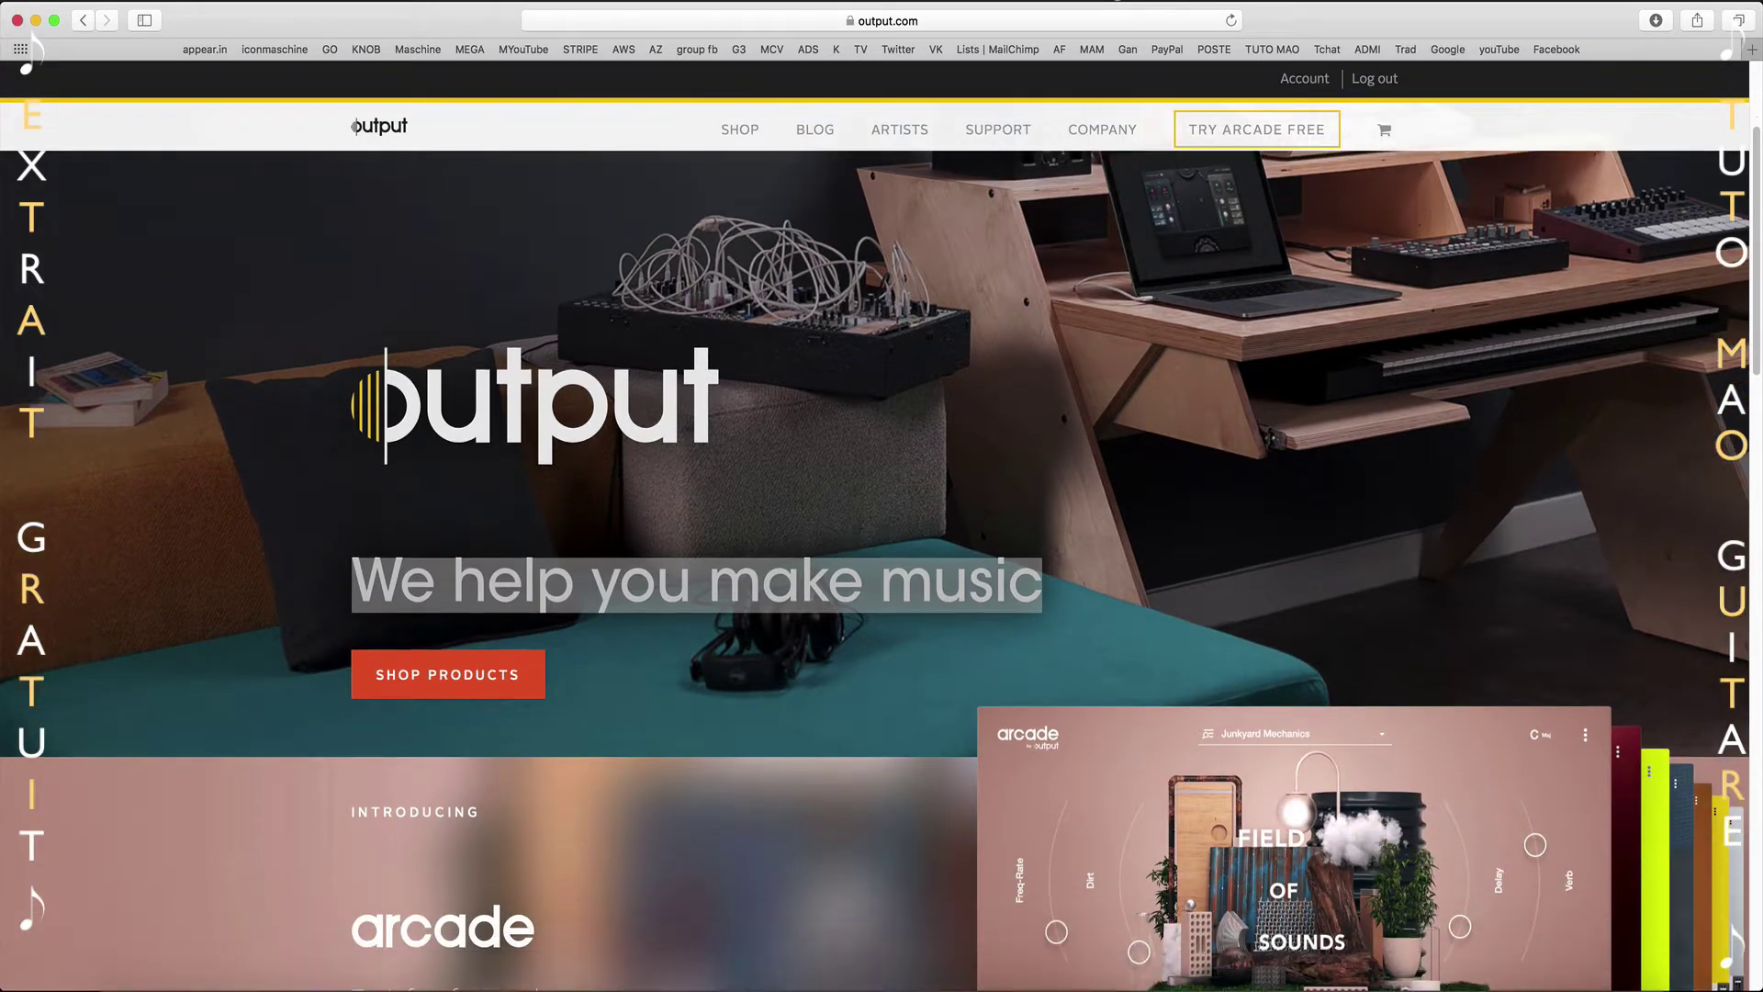
scroll(881, 523, down, 1)
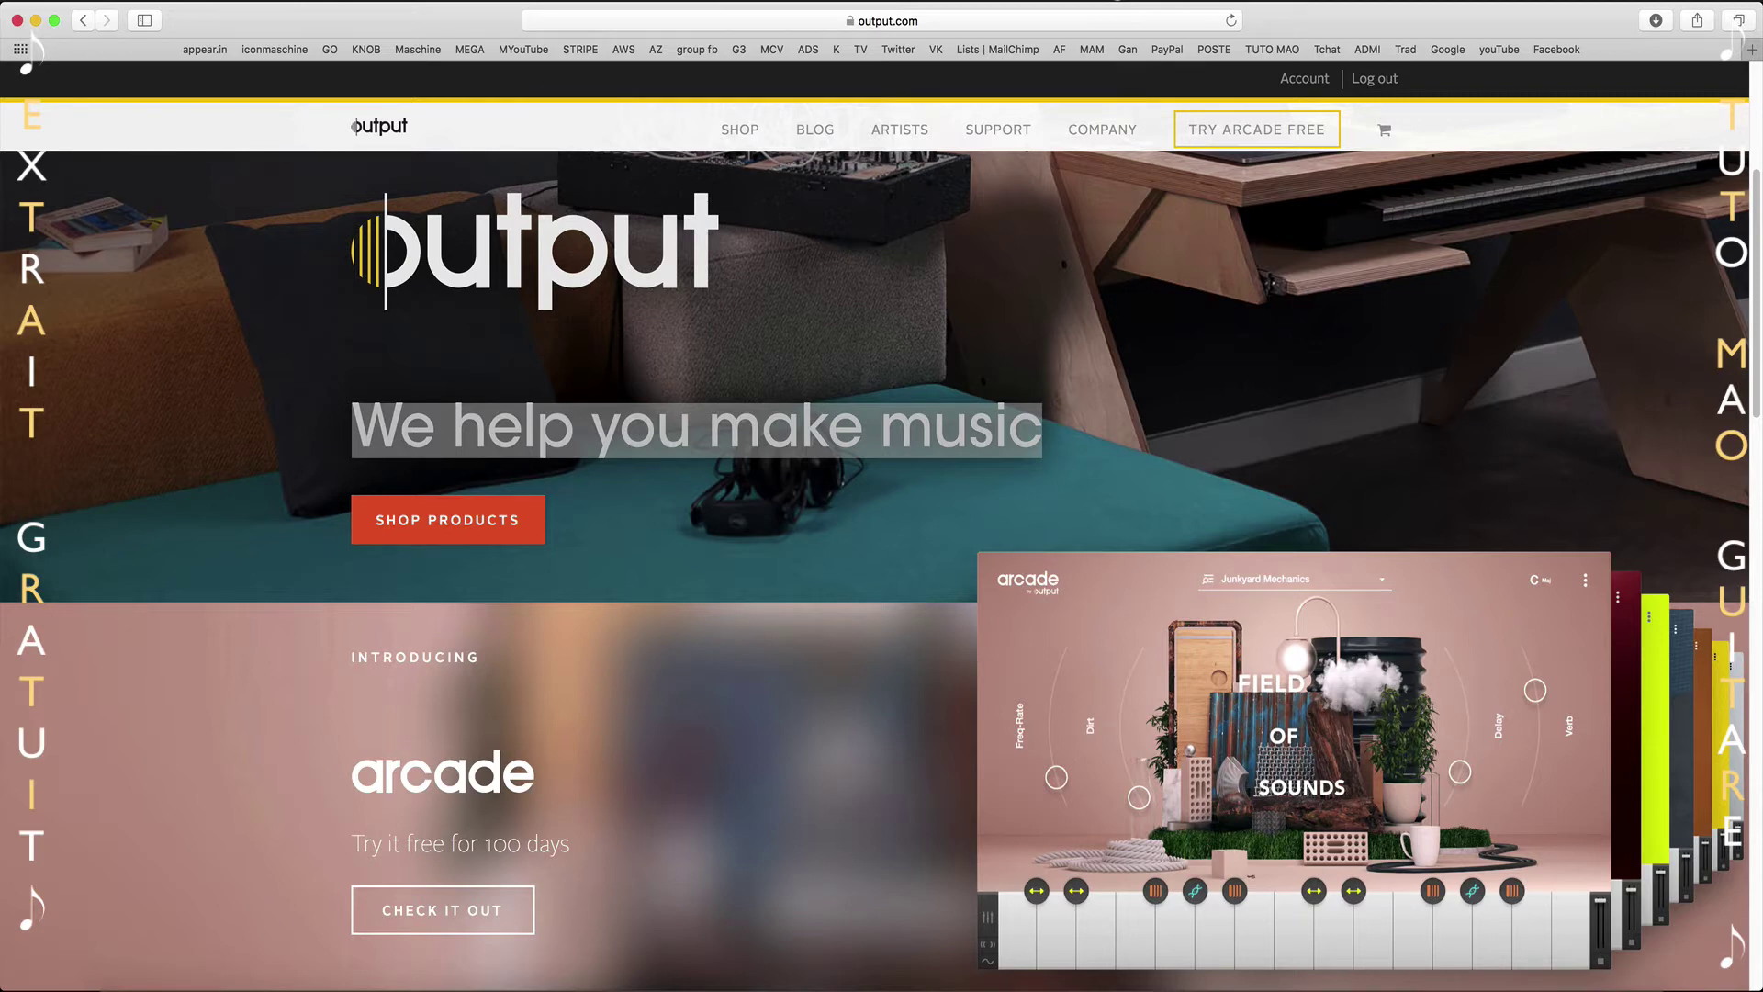
scroll(882, 550, down, 5)
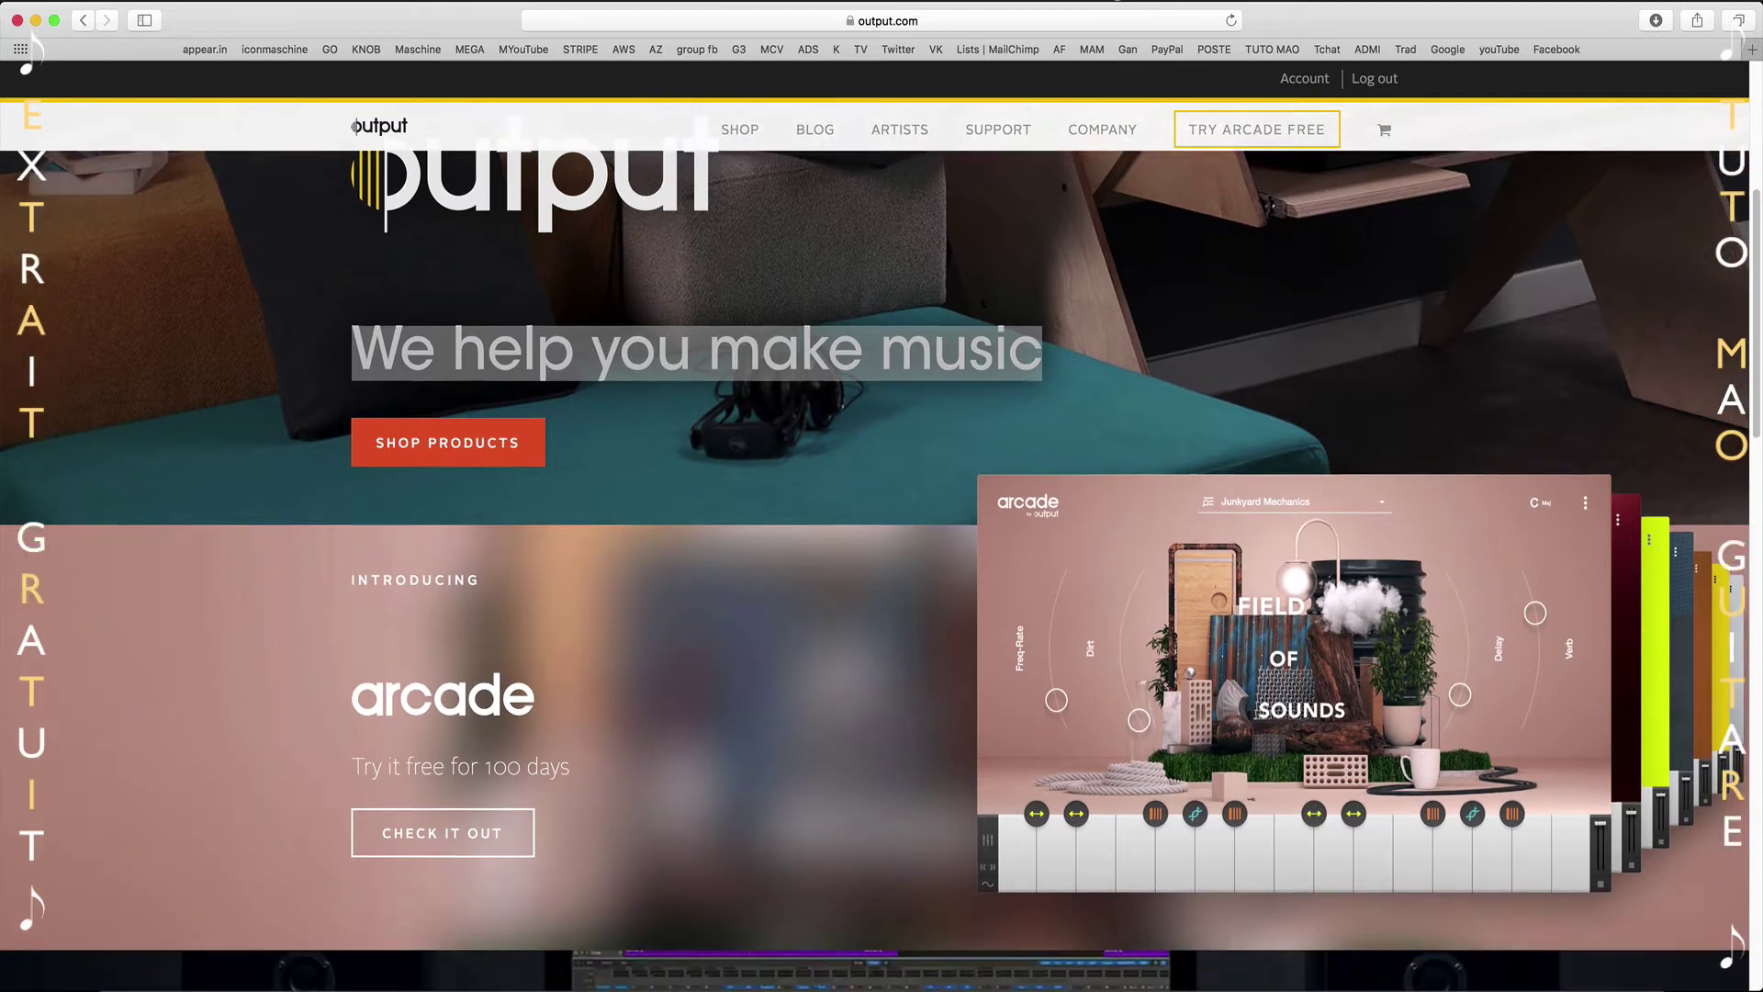
scroll(881, 551, down, 5)
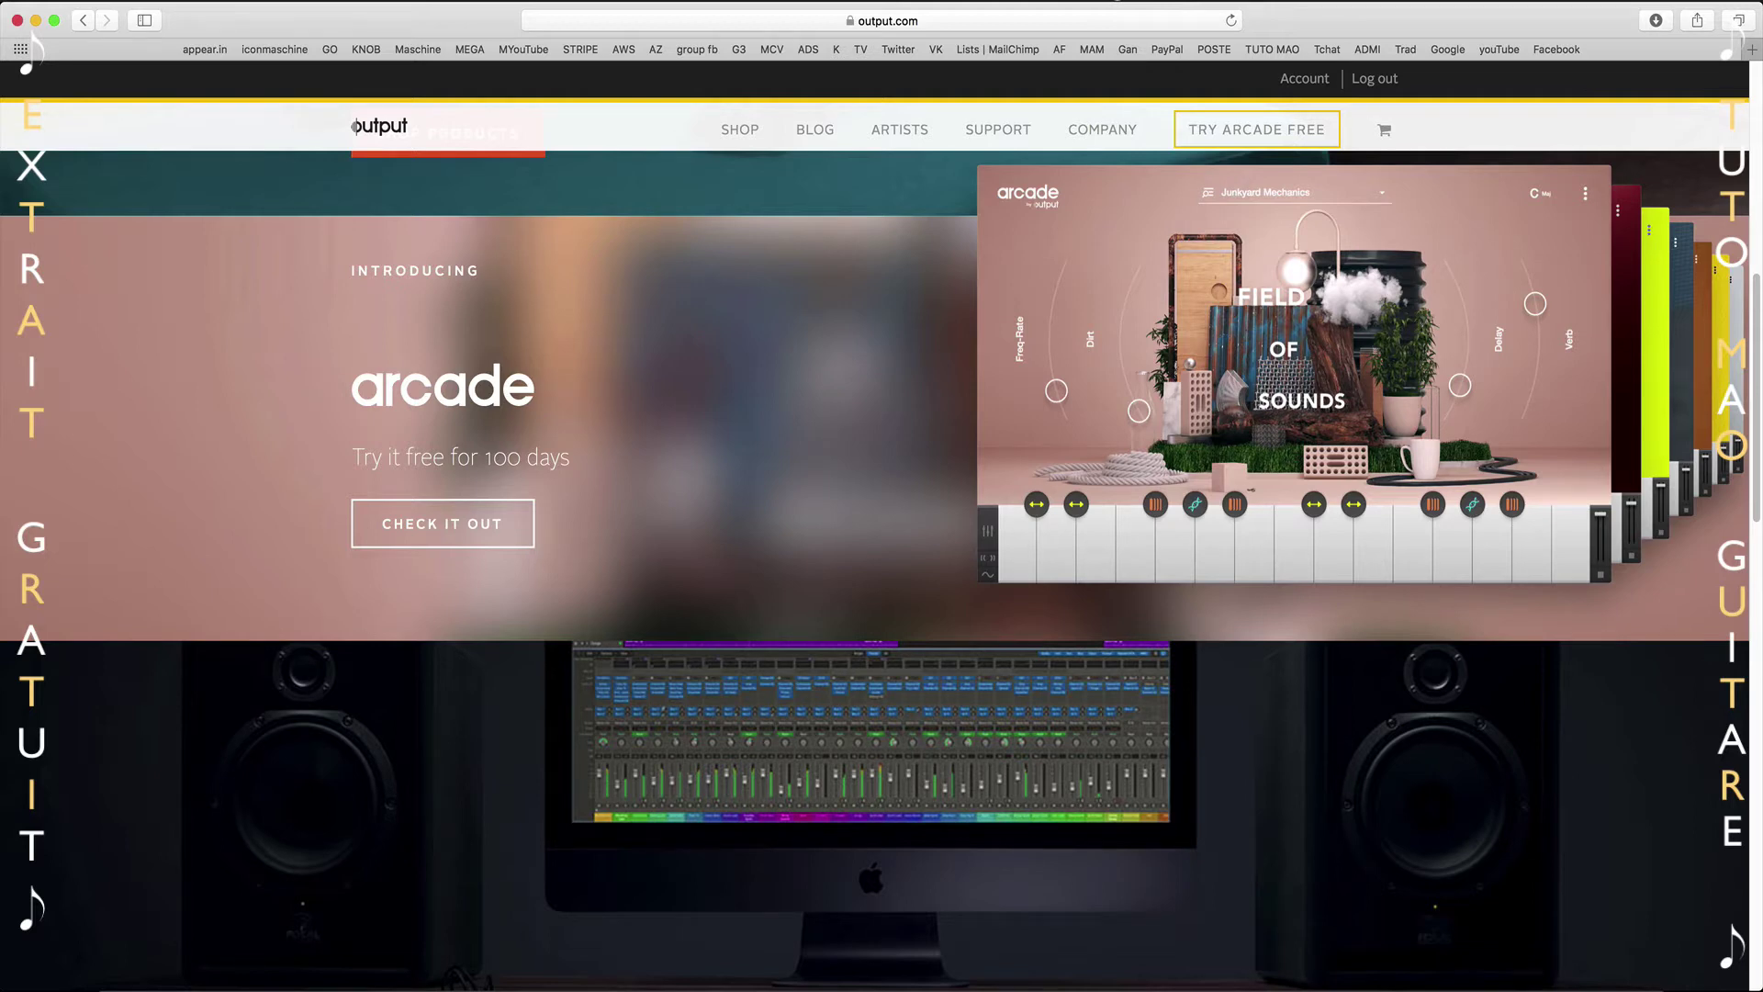
scroll(882, 551, down, 5)
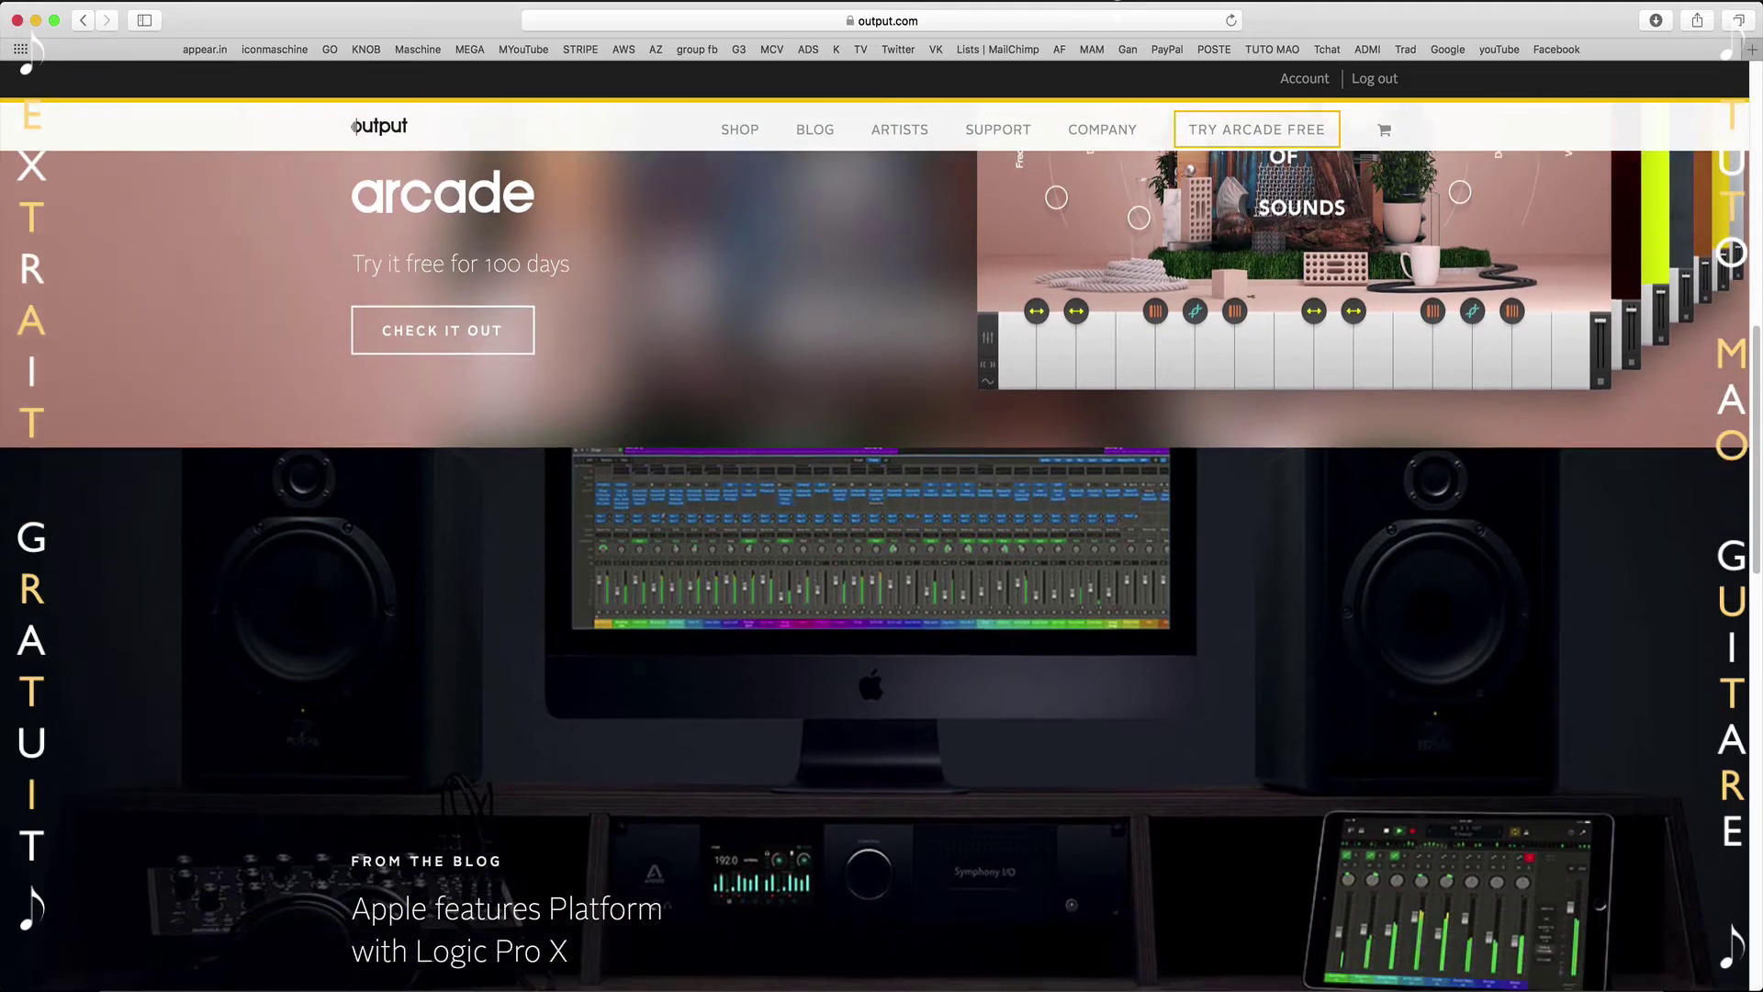
scroll(882, 551, down, 4)
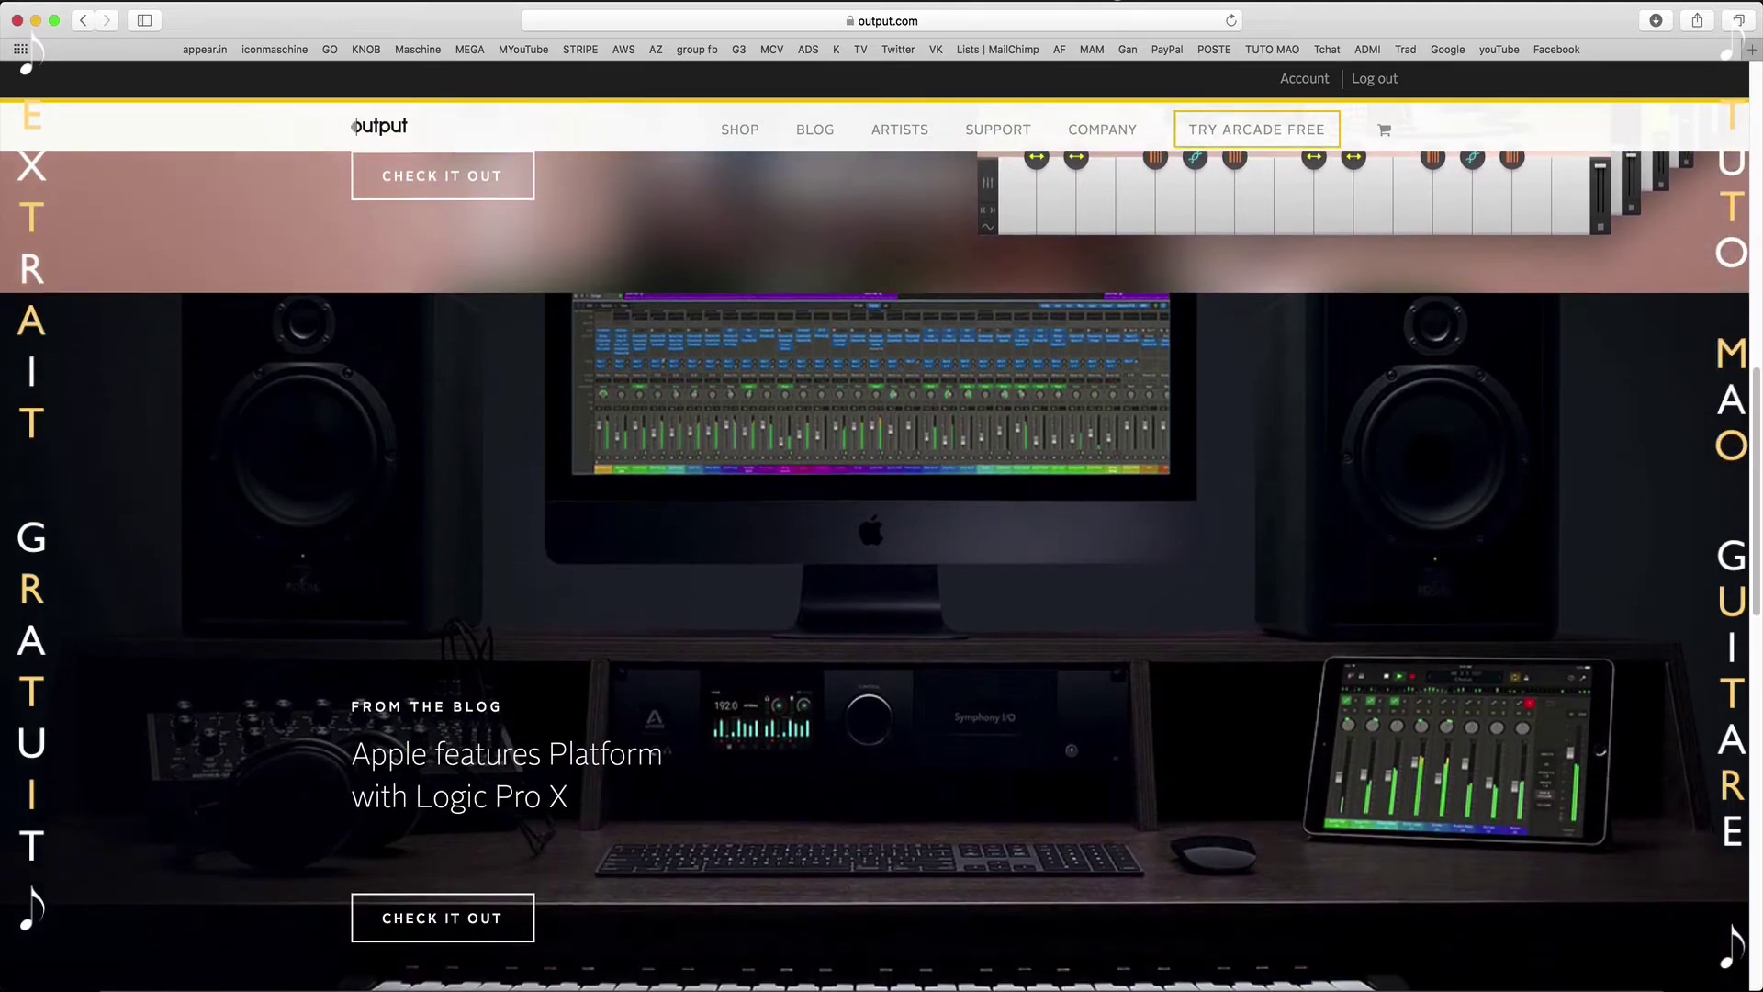
scroll(882, 551, down, 1)
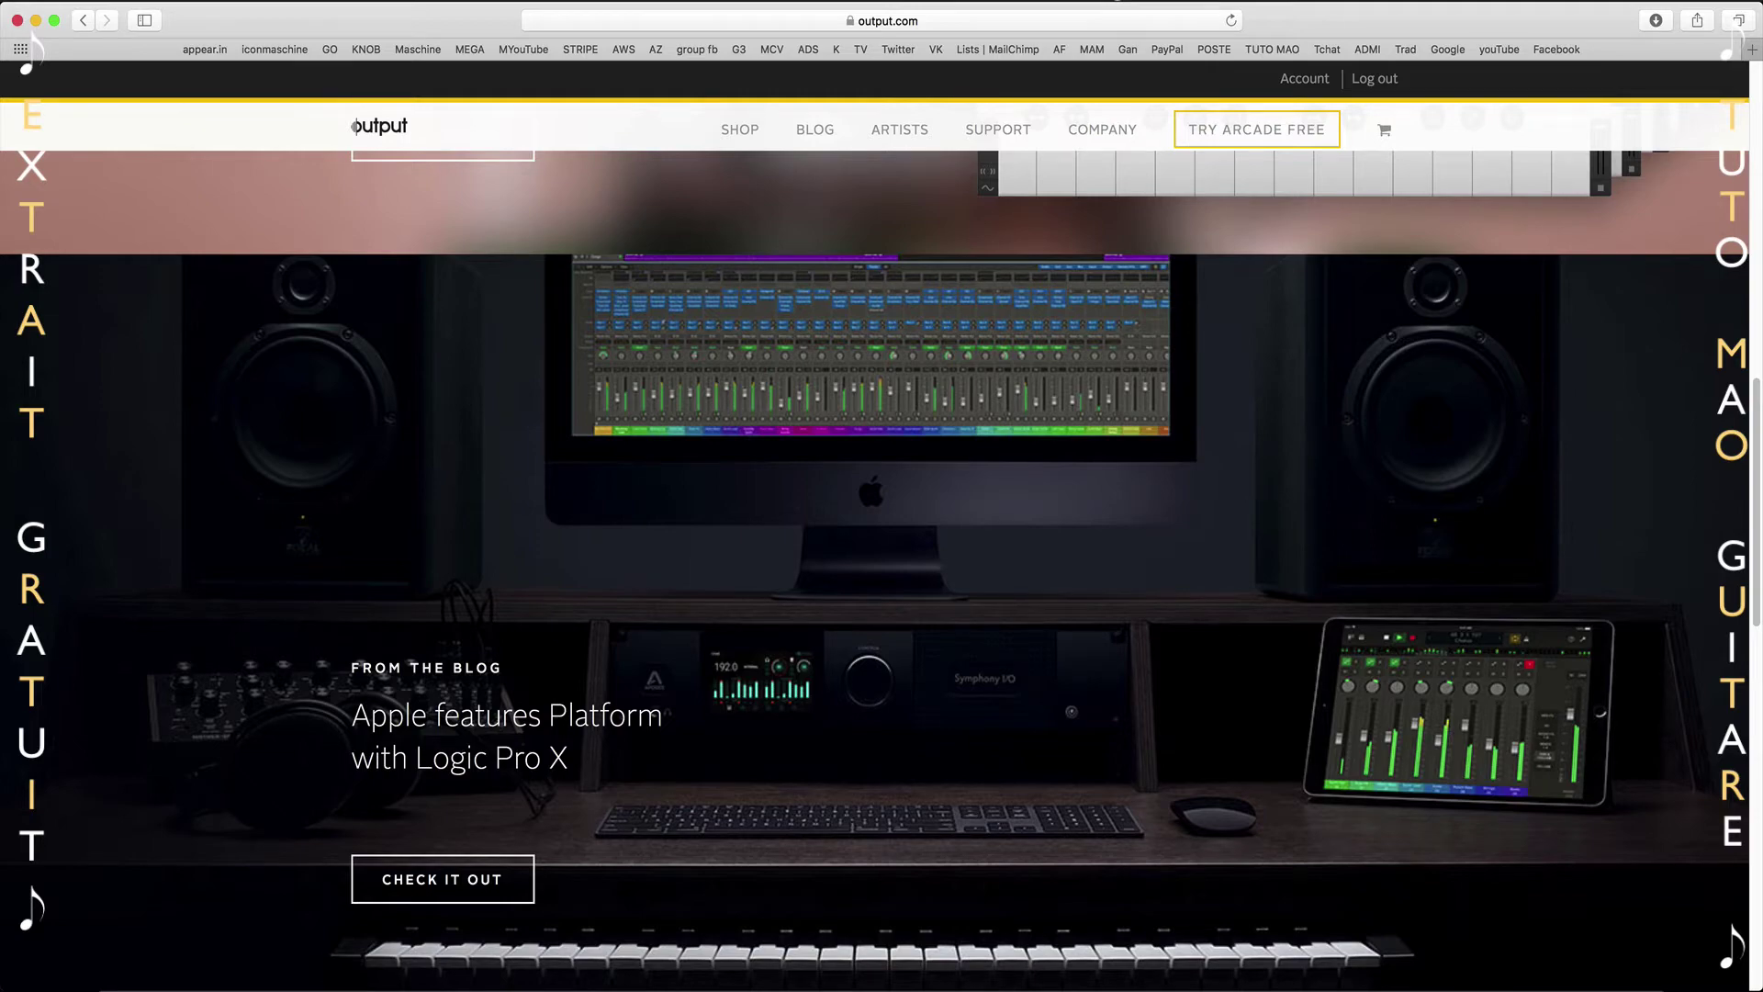
scroll(881, 551, down, 5)
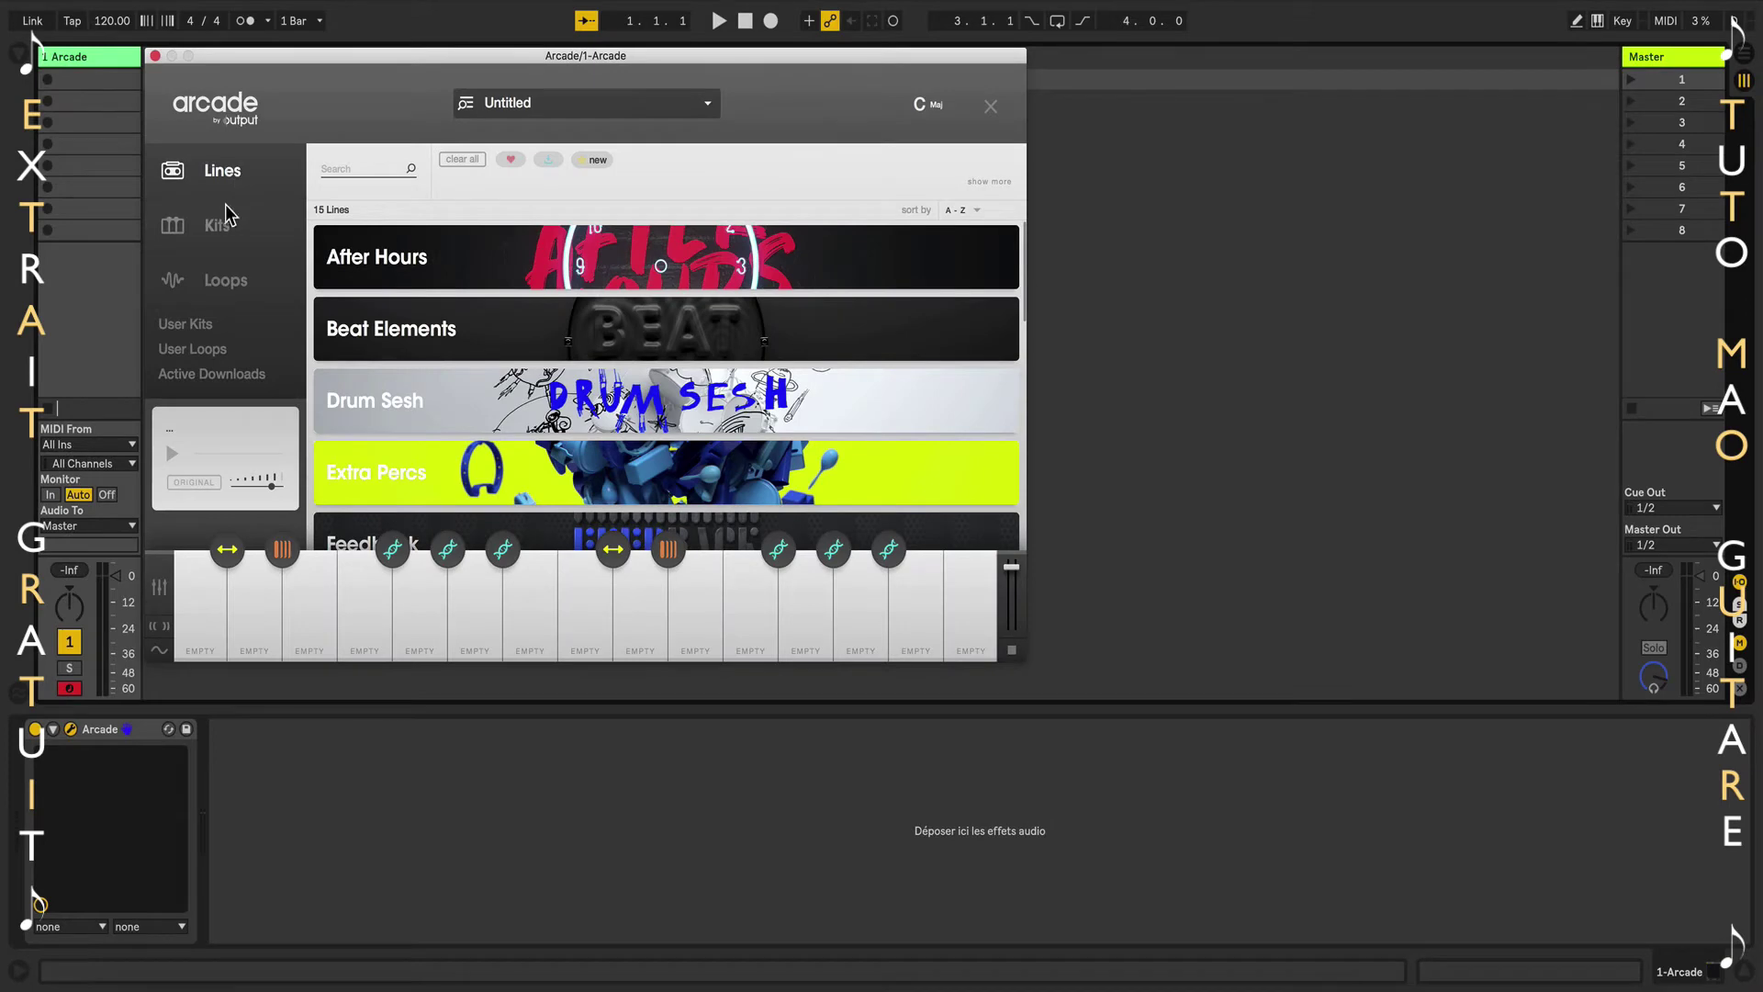
Switch back to Arcade in Ableton Live, view the Kits and Loops categories, and return to Lines.
click(218, 225)
click(224, 278)
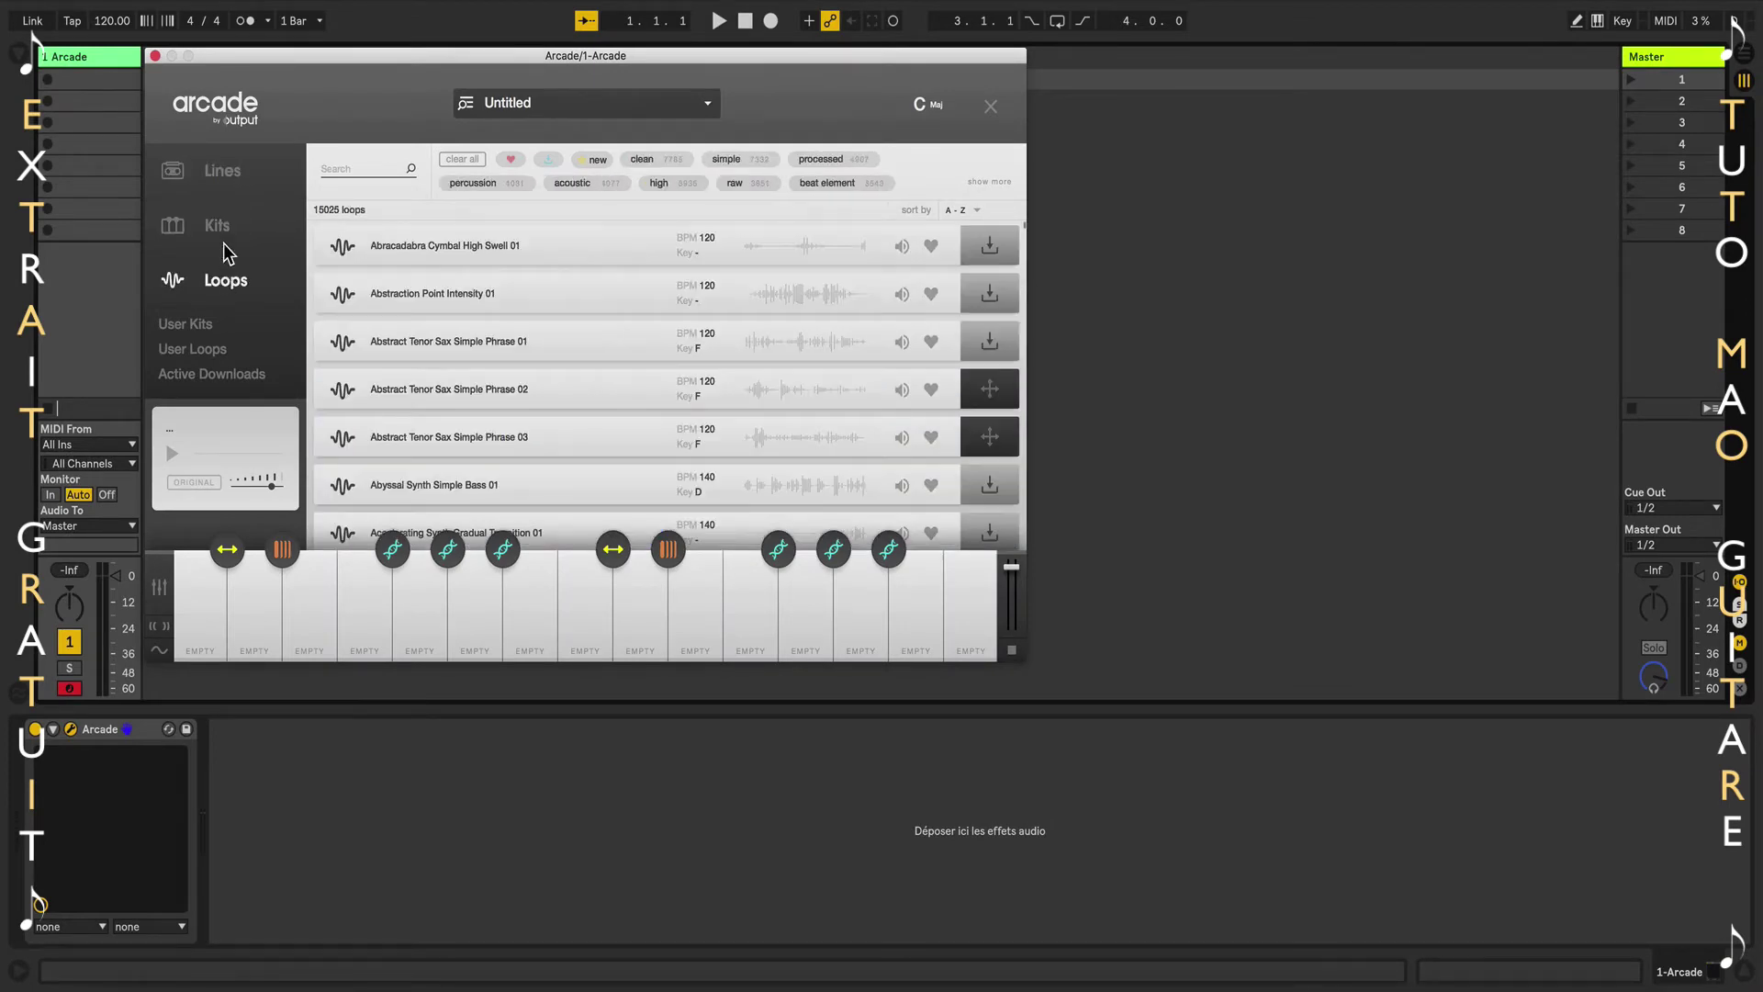
click(223, 176)
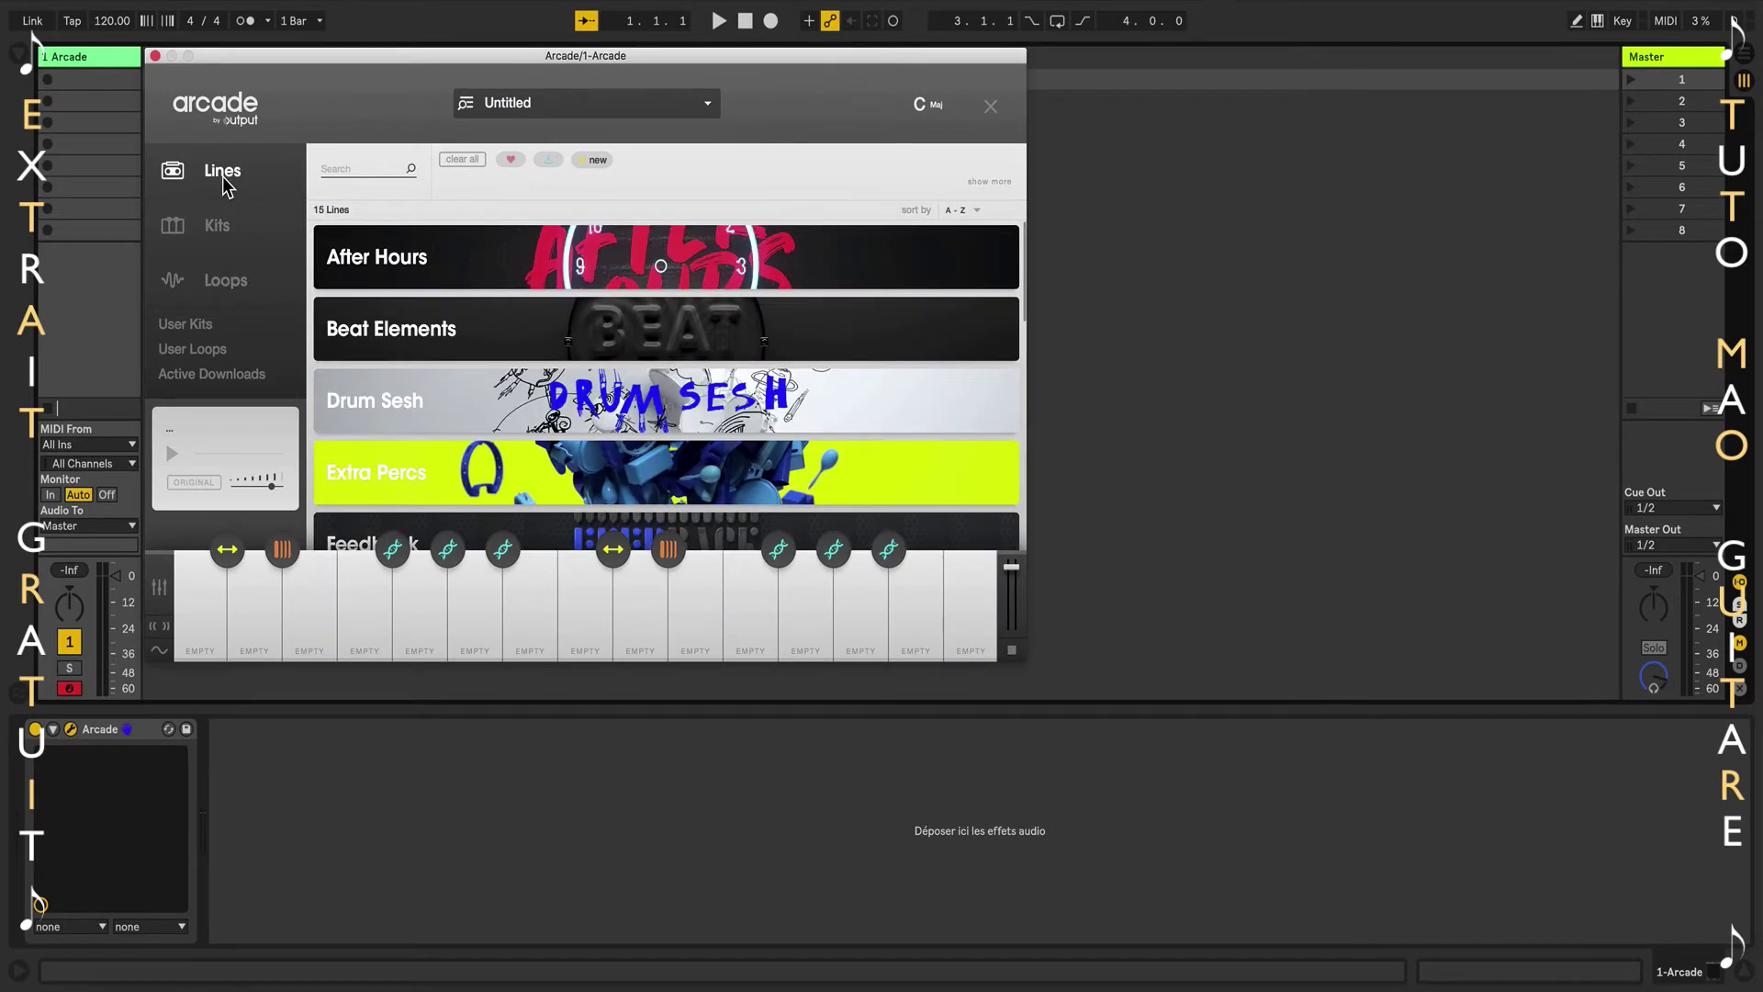
Read the descriptions of the Beat Elements and After Hours lines in the Lines list.
mouse_move(581, 312)
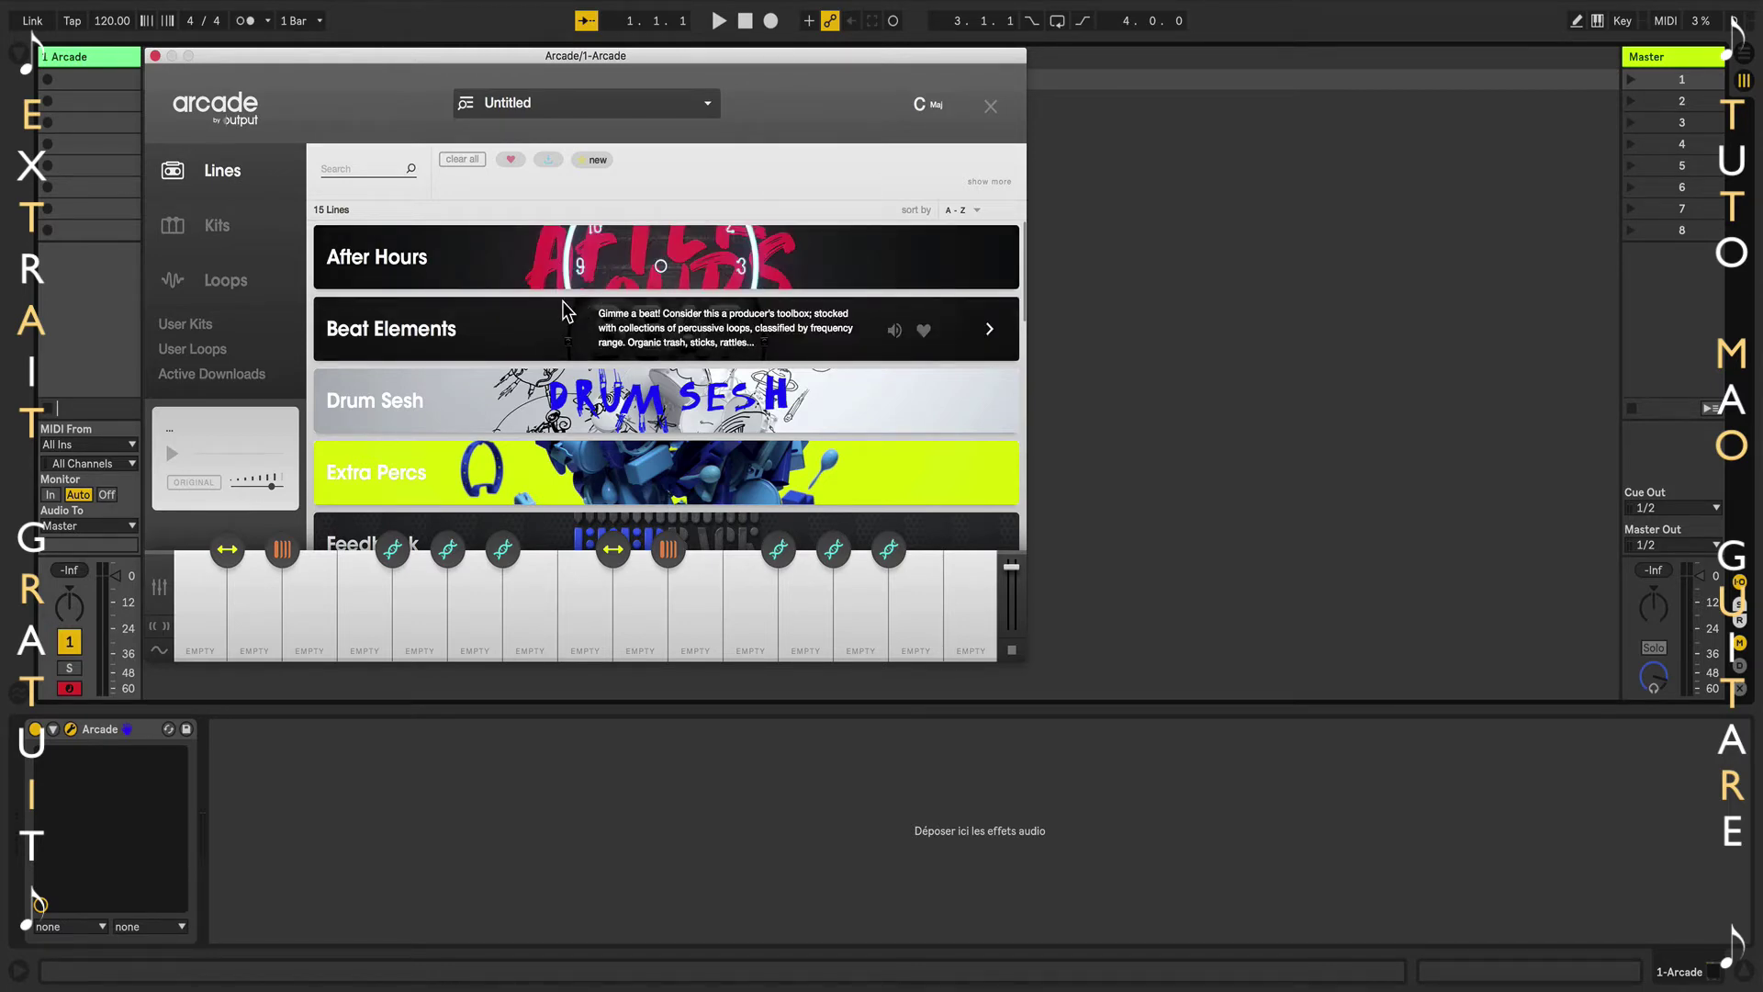
mouse_move(578, 276)
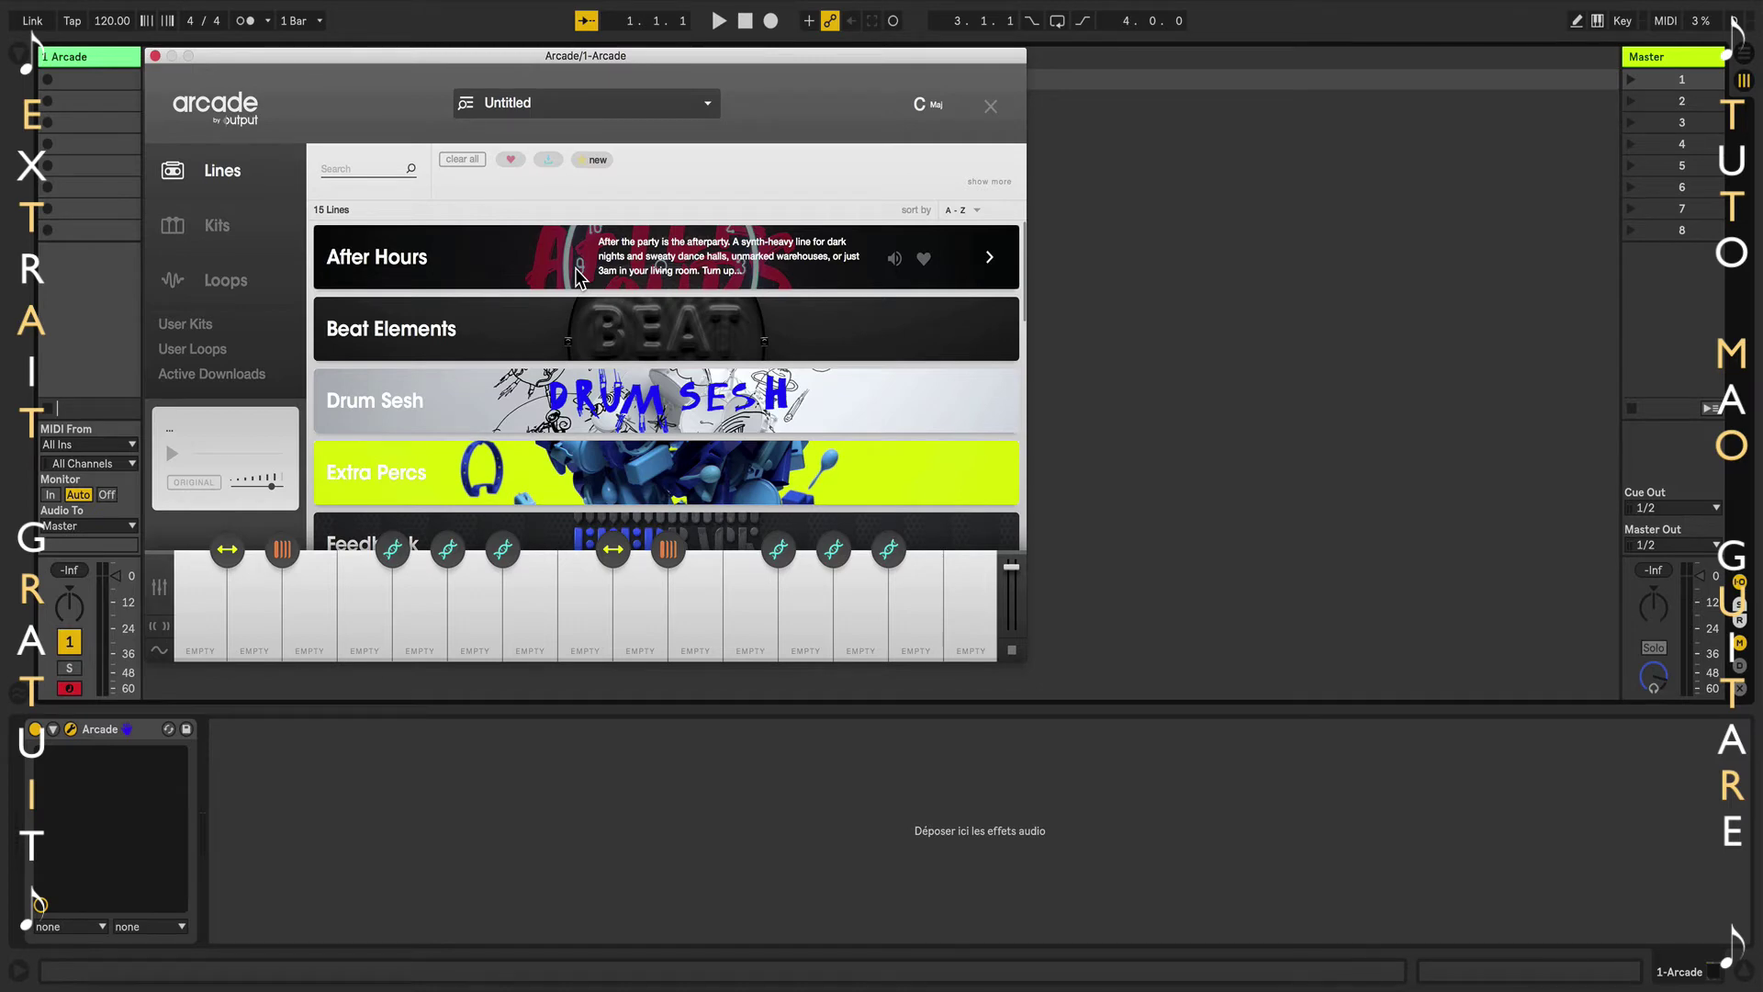
mouse_move(473, 415)
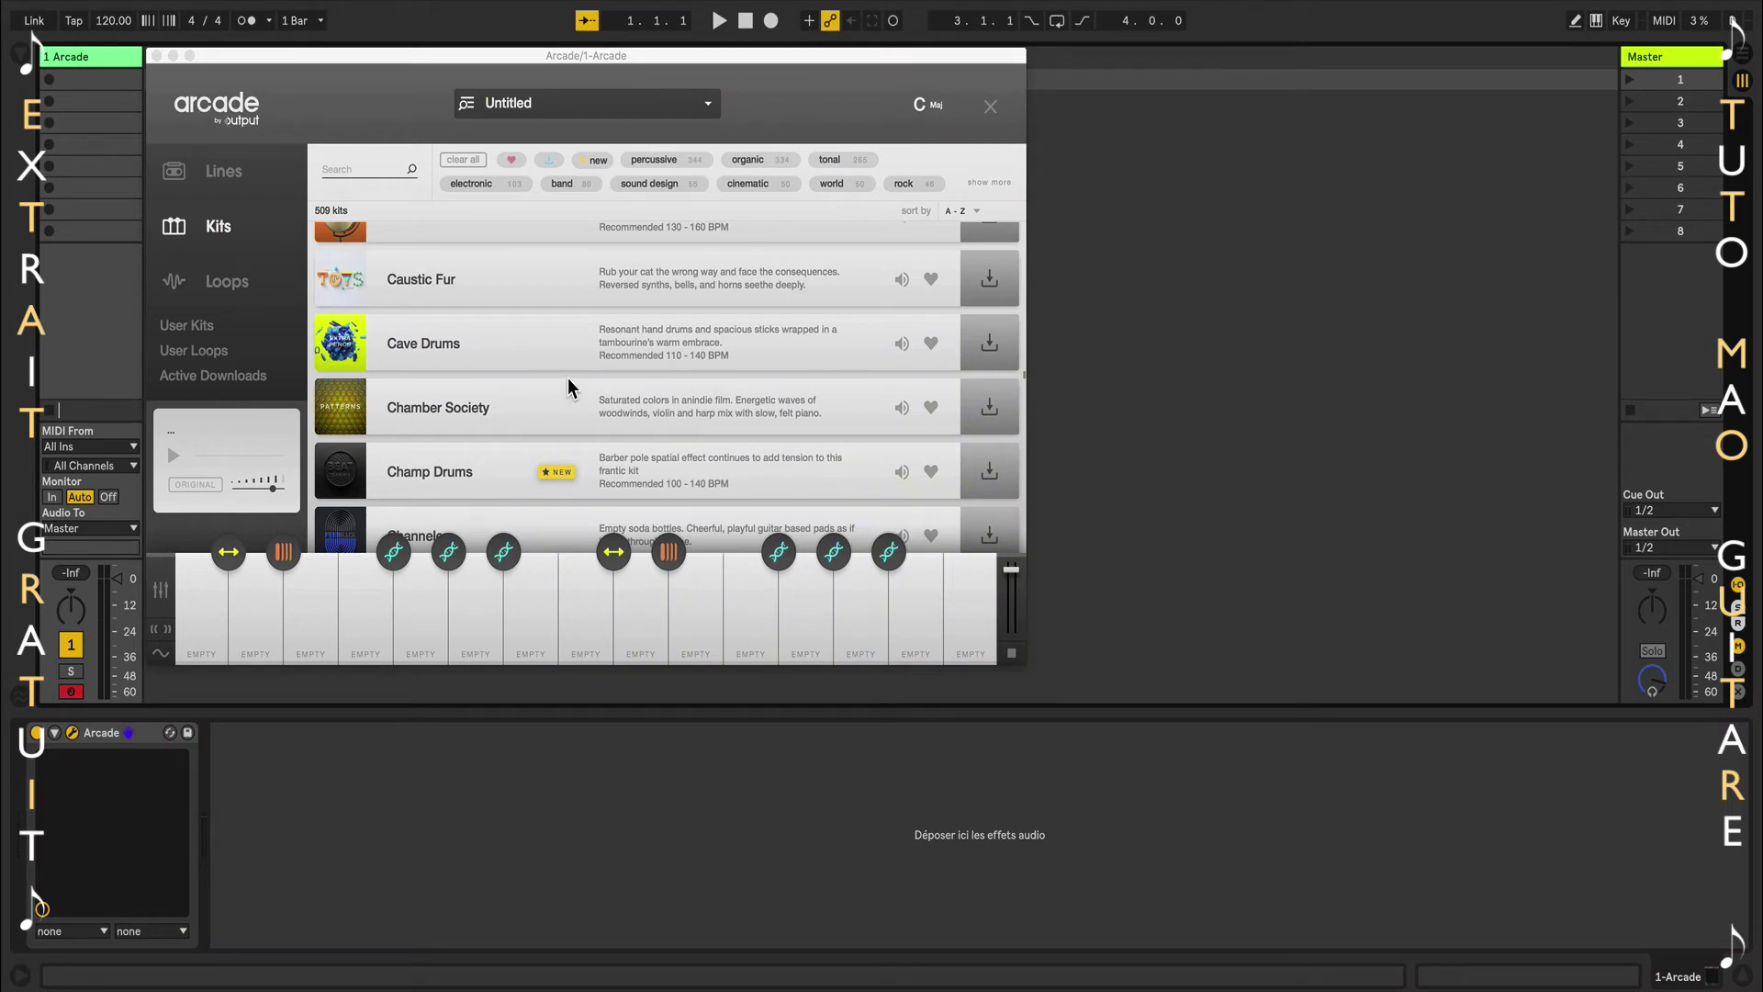
Download the Acoustaspank kit from the Kits category, check it in Active Downloads, and return to Kits.
click(217, 231)
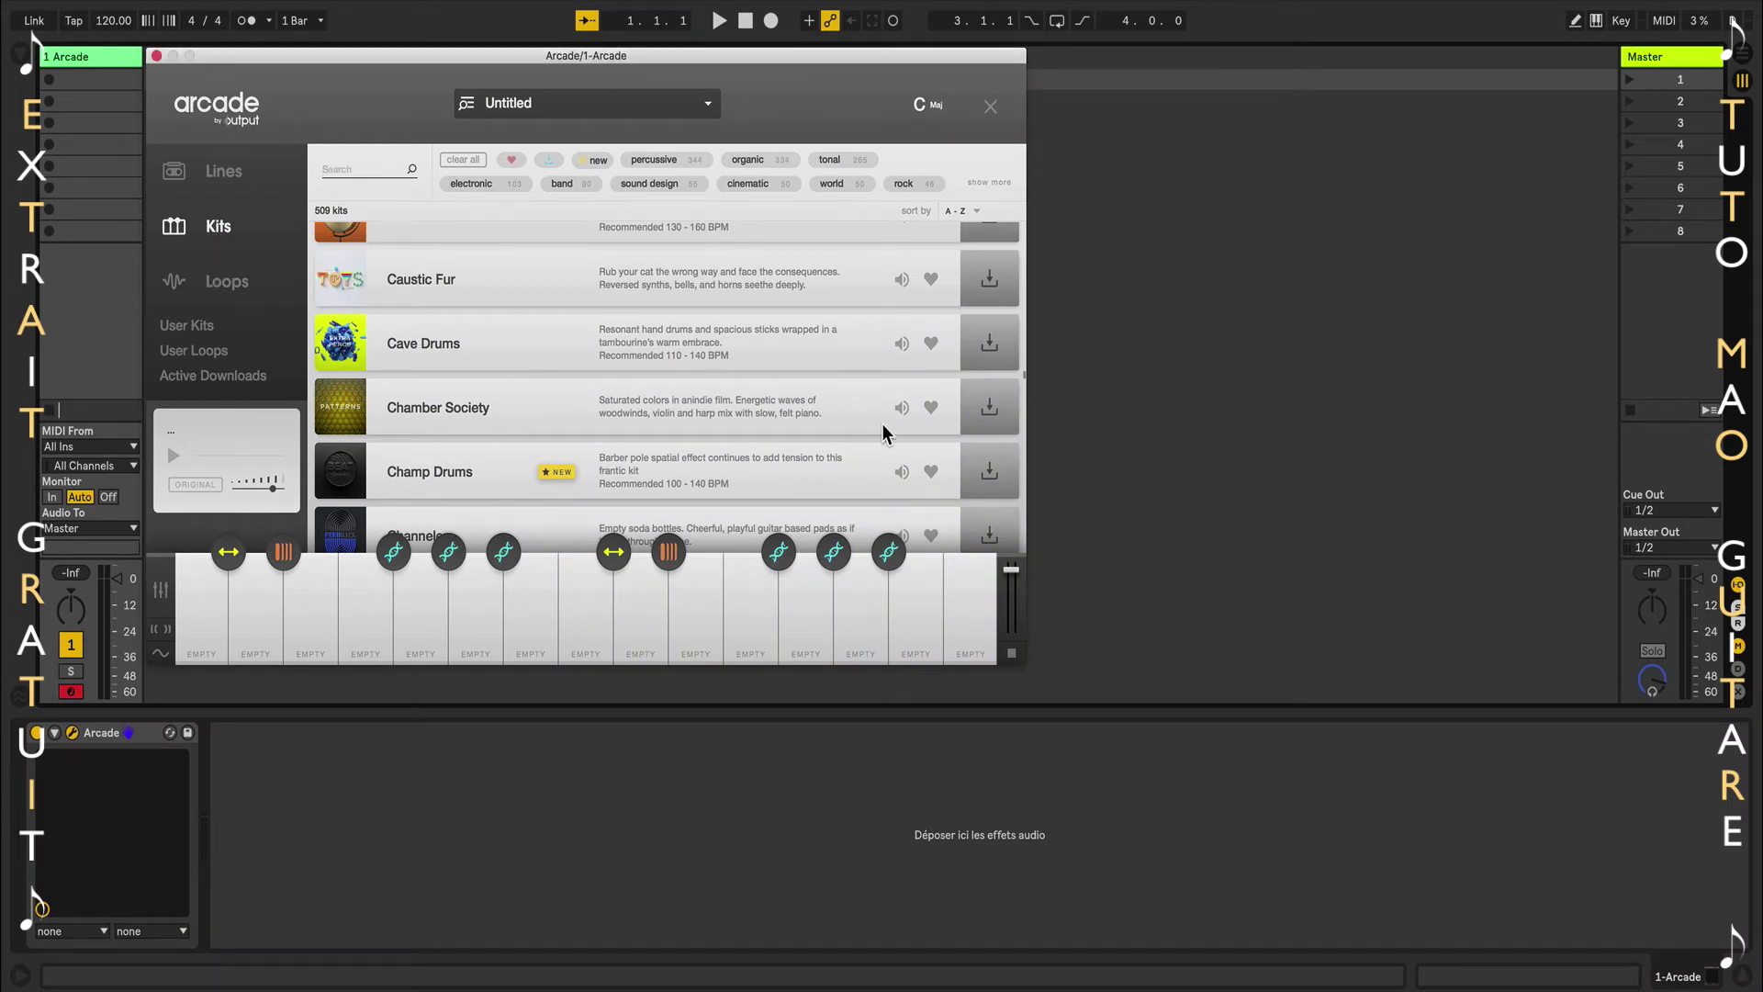
scroll(945, 432, up, 15)
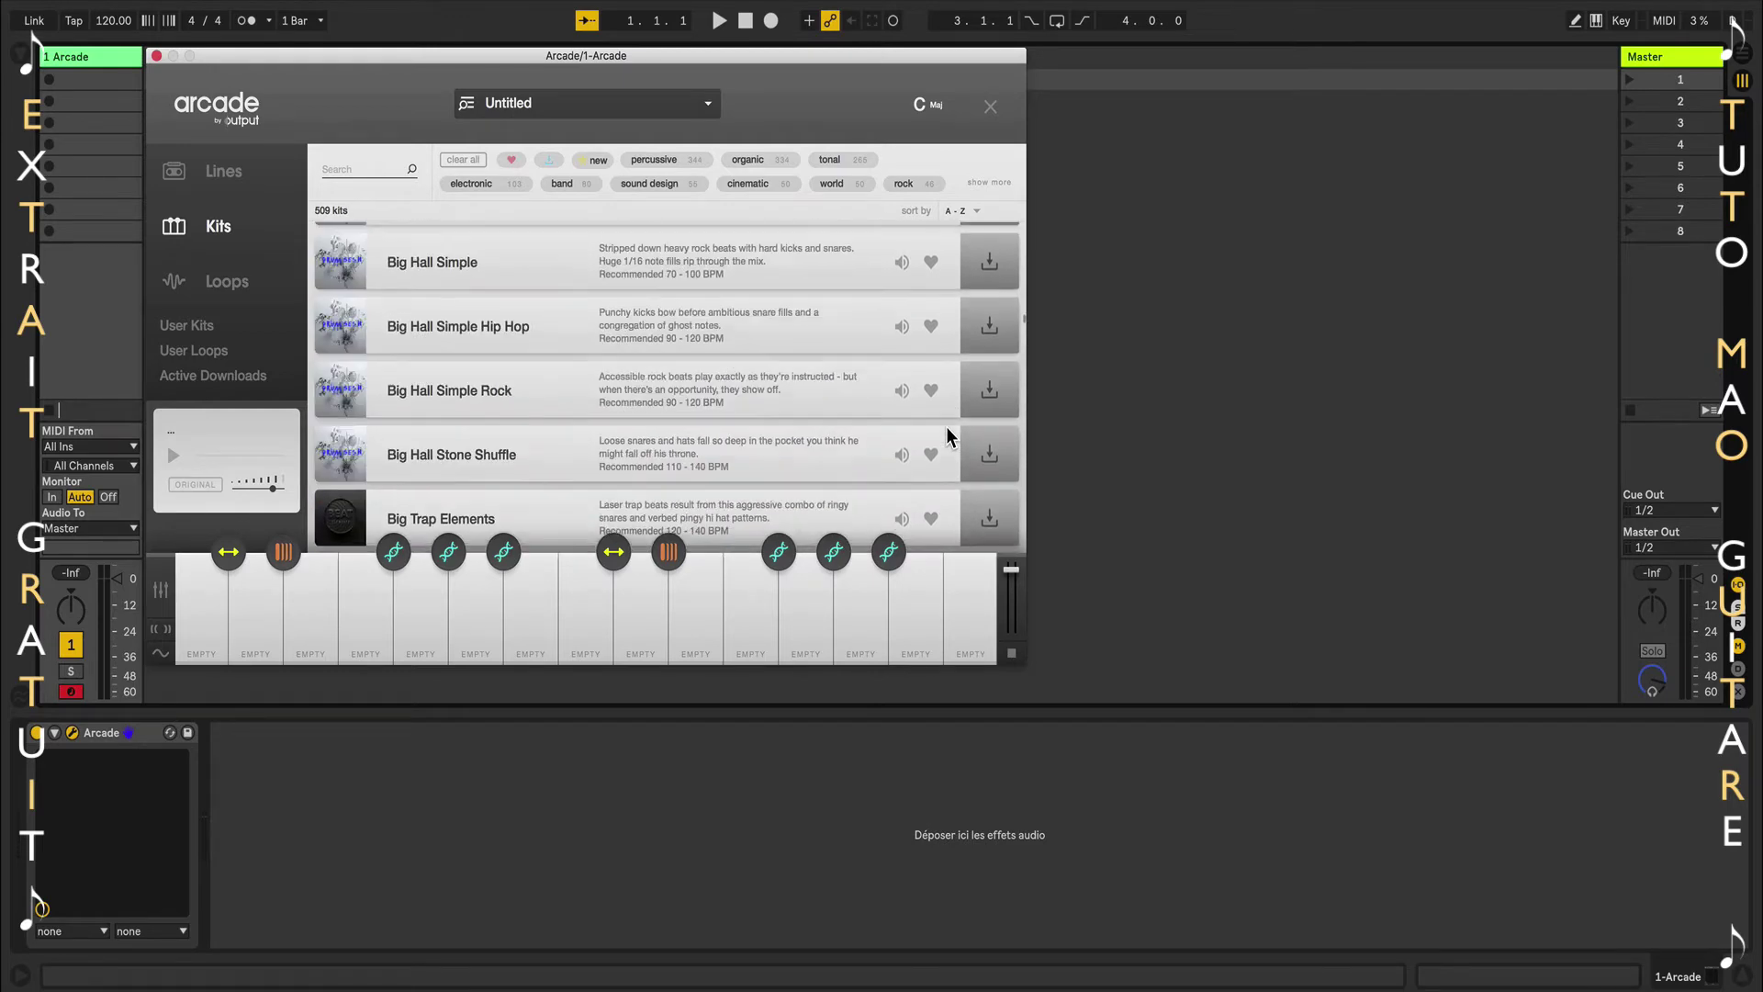
scroll(946, 426, up, 15)
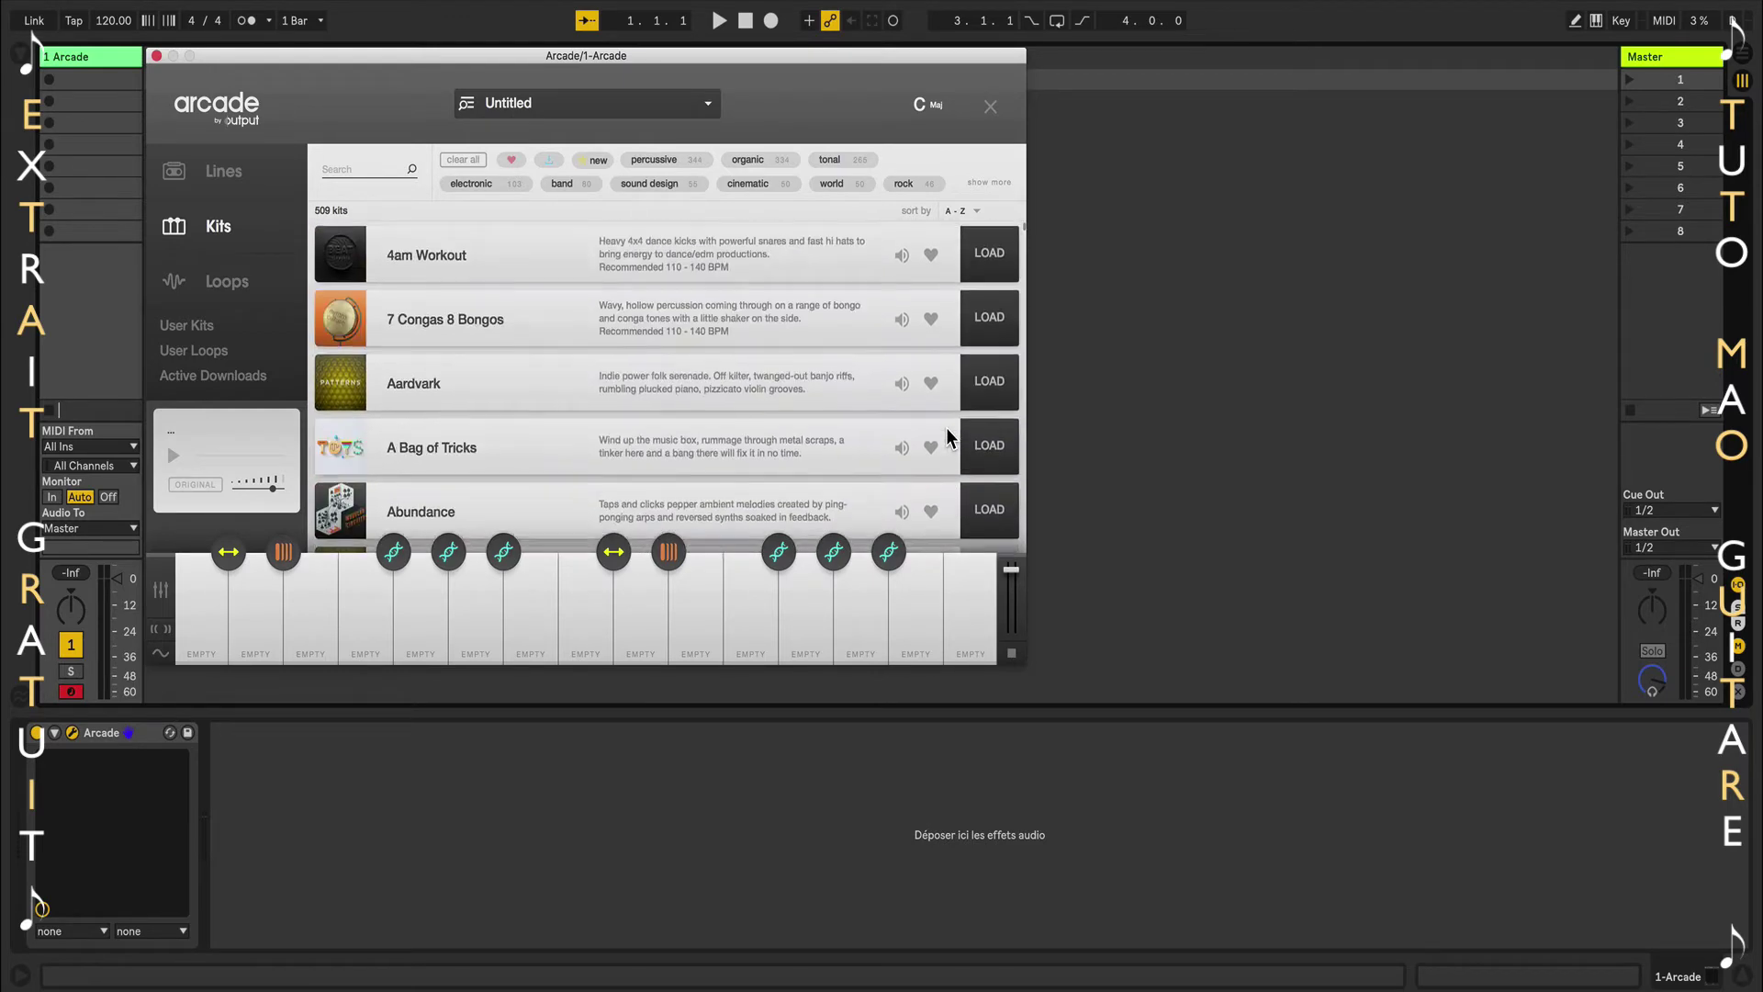
scroll(945, 427, down, 2)
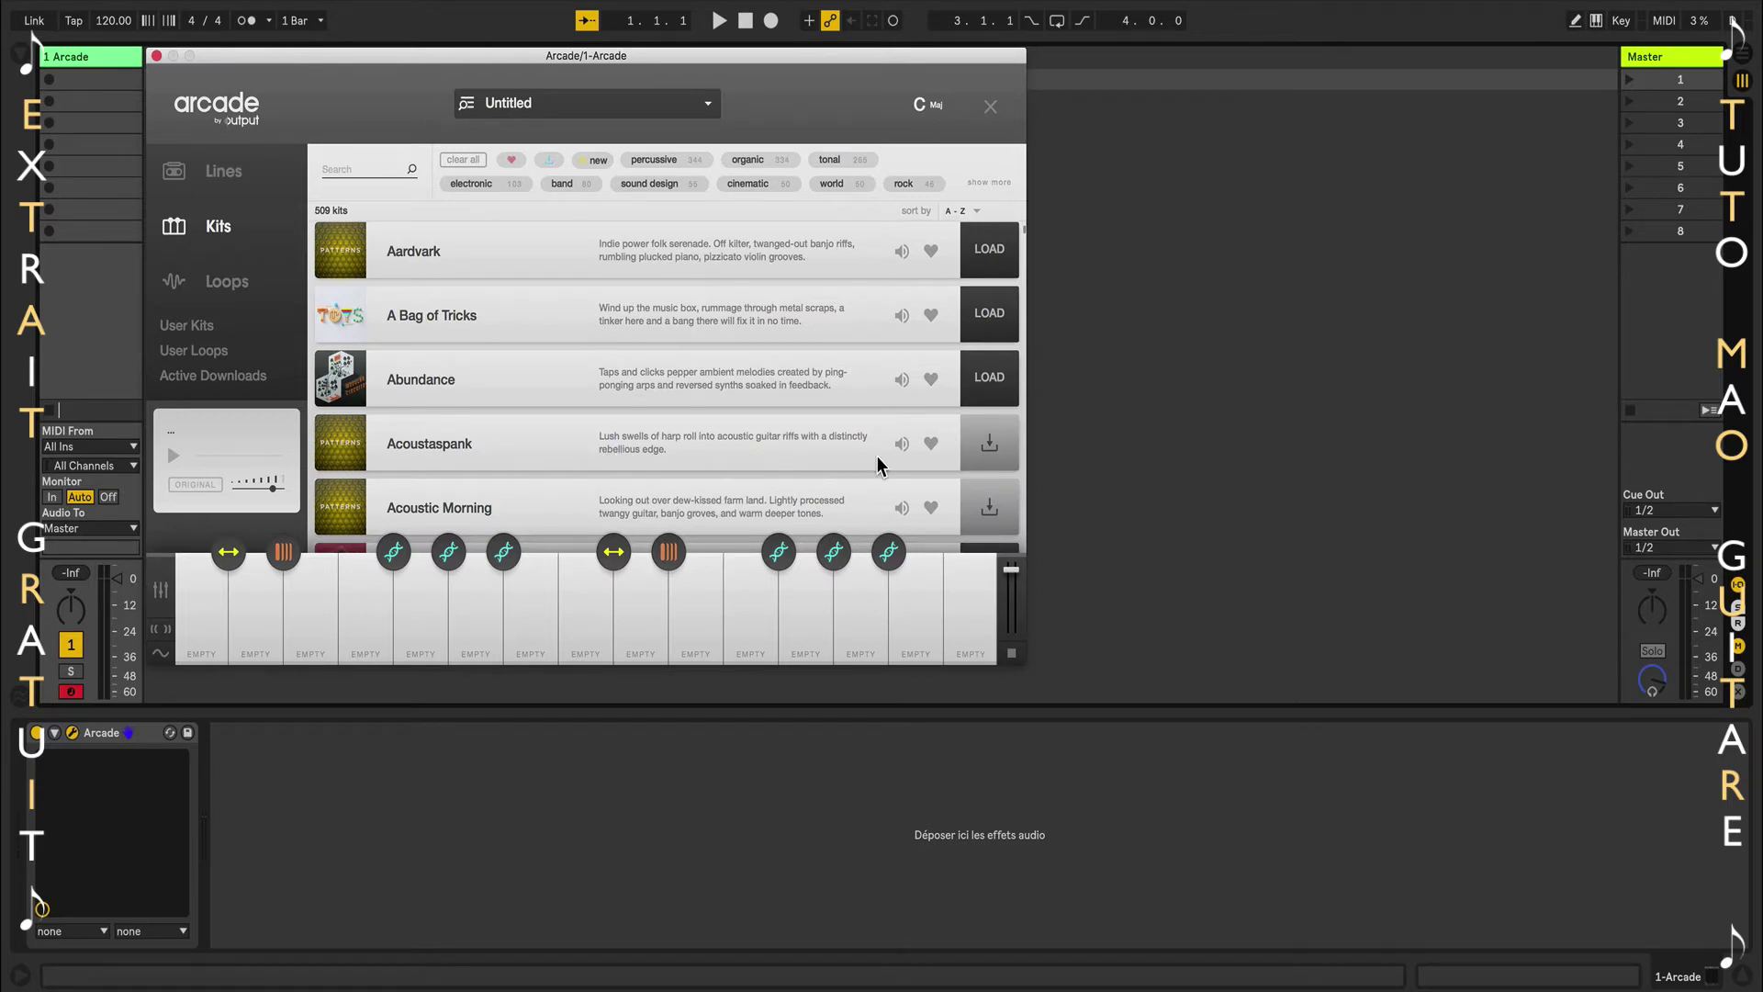
click(990, 444)
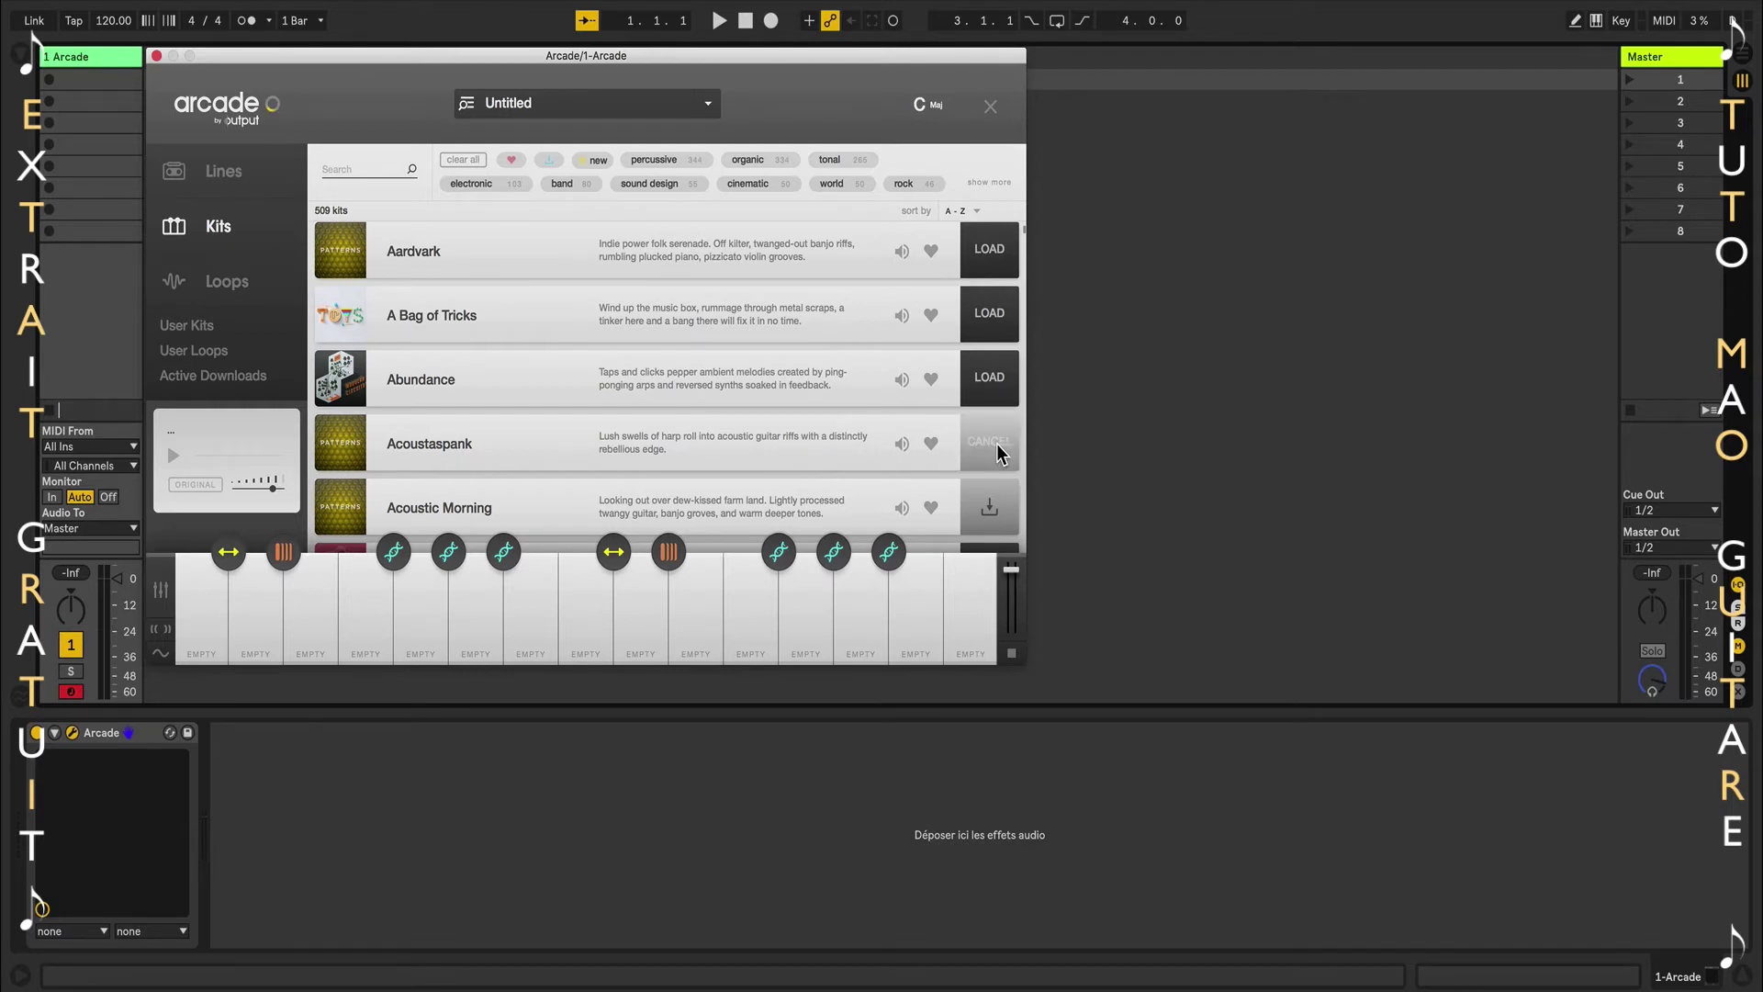
click(250, 376)
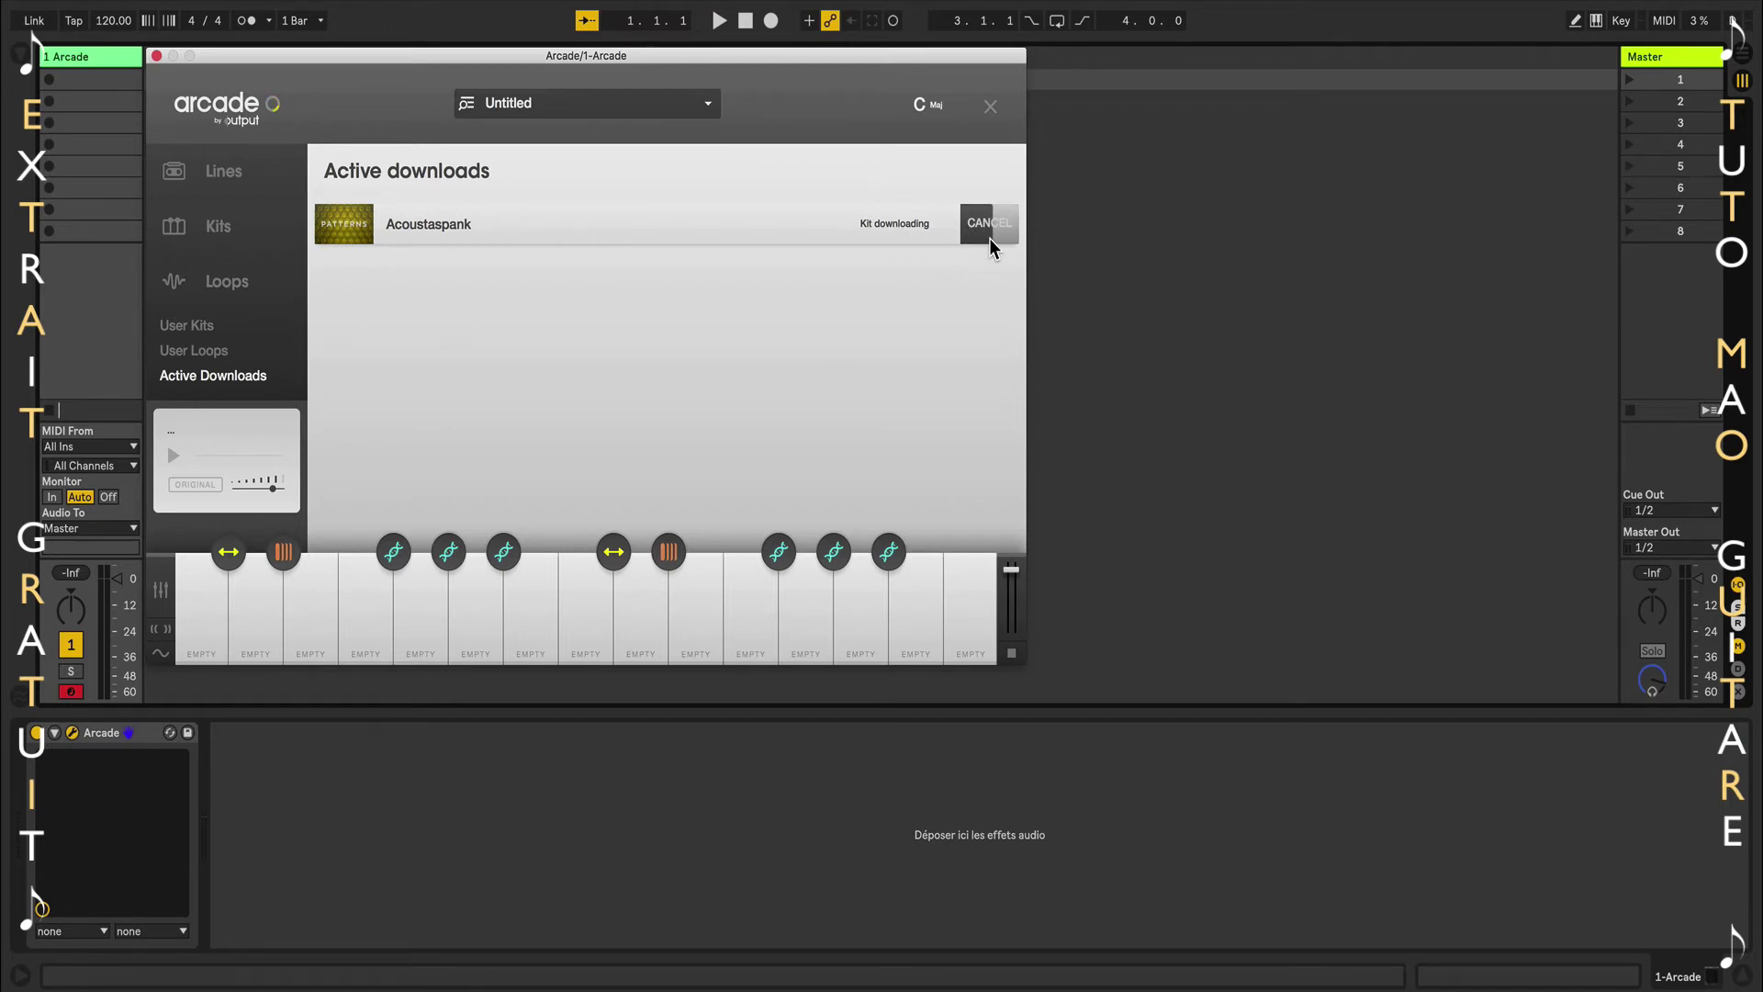
click(244, 235)
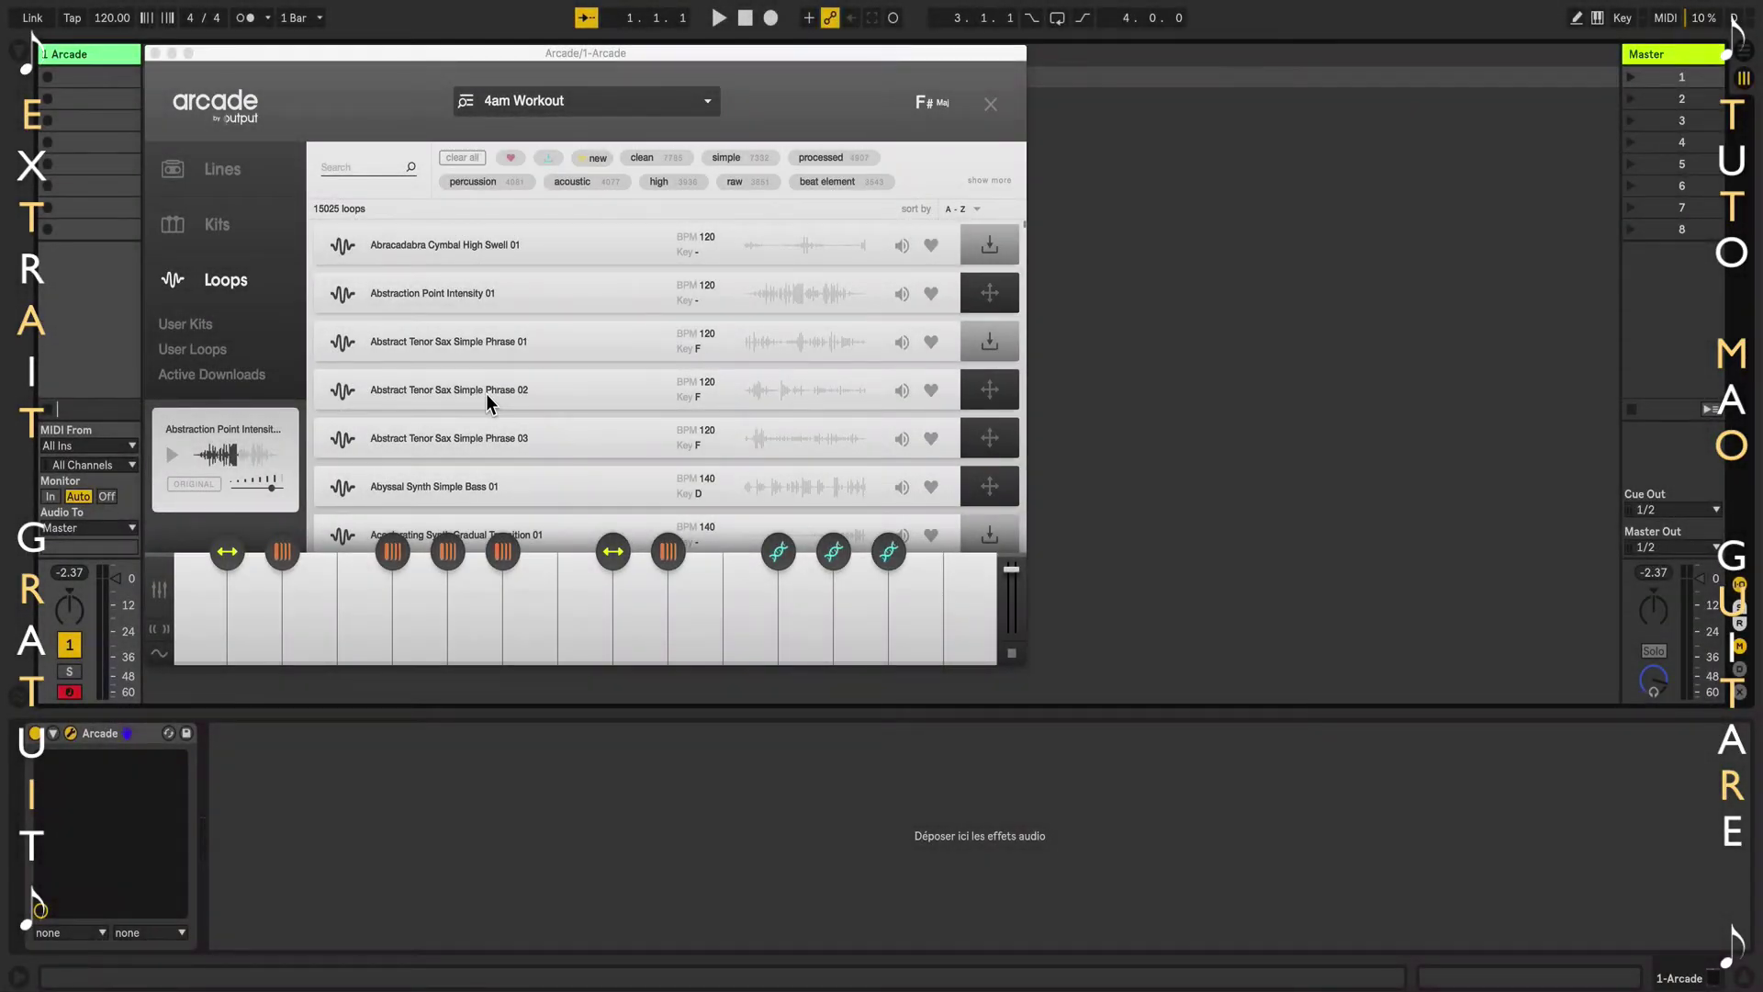
Open the Field Of Sounds line from the Lines category and load its Aerial Mechanics kit.
click(230, 180)
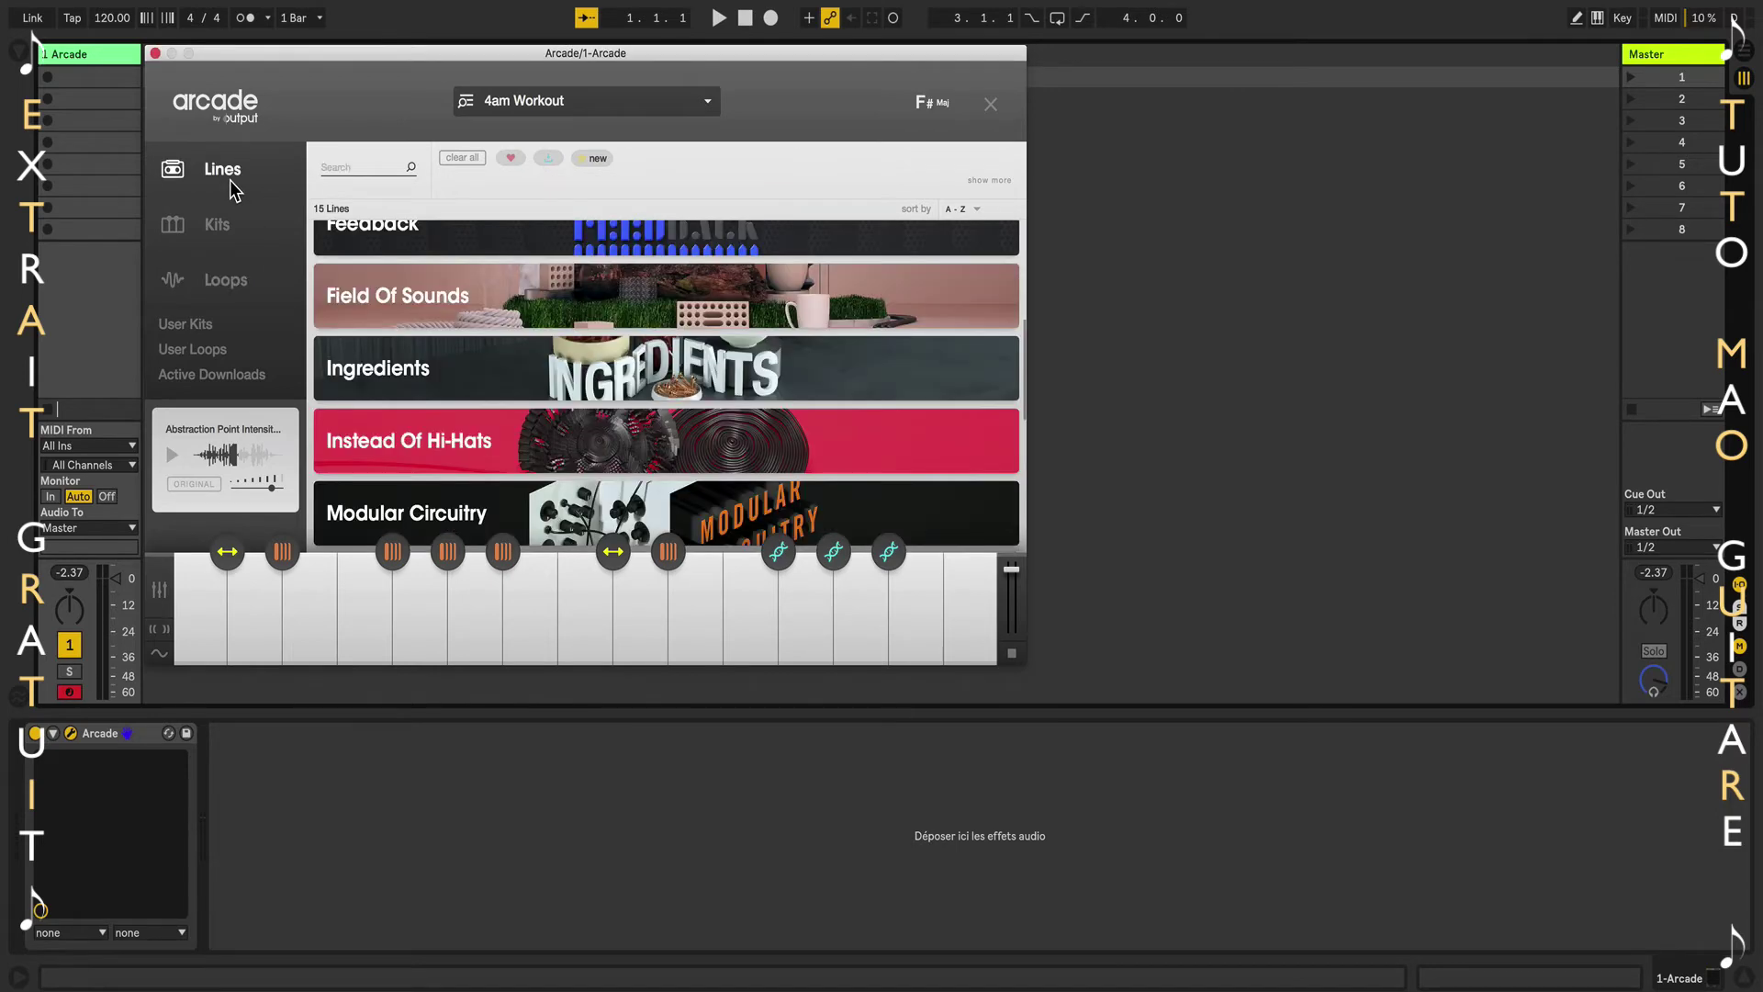
mouse_move(494, 292)
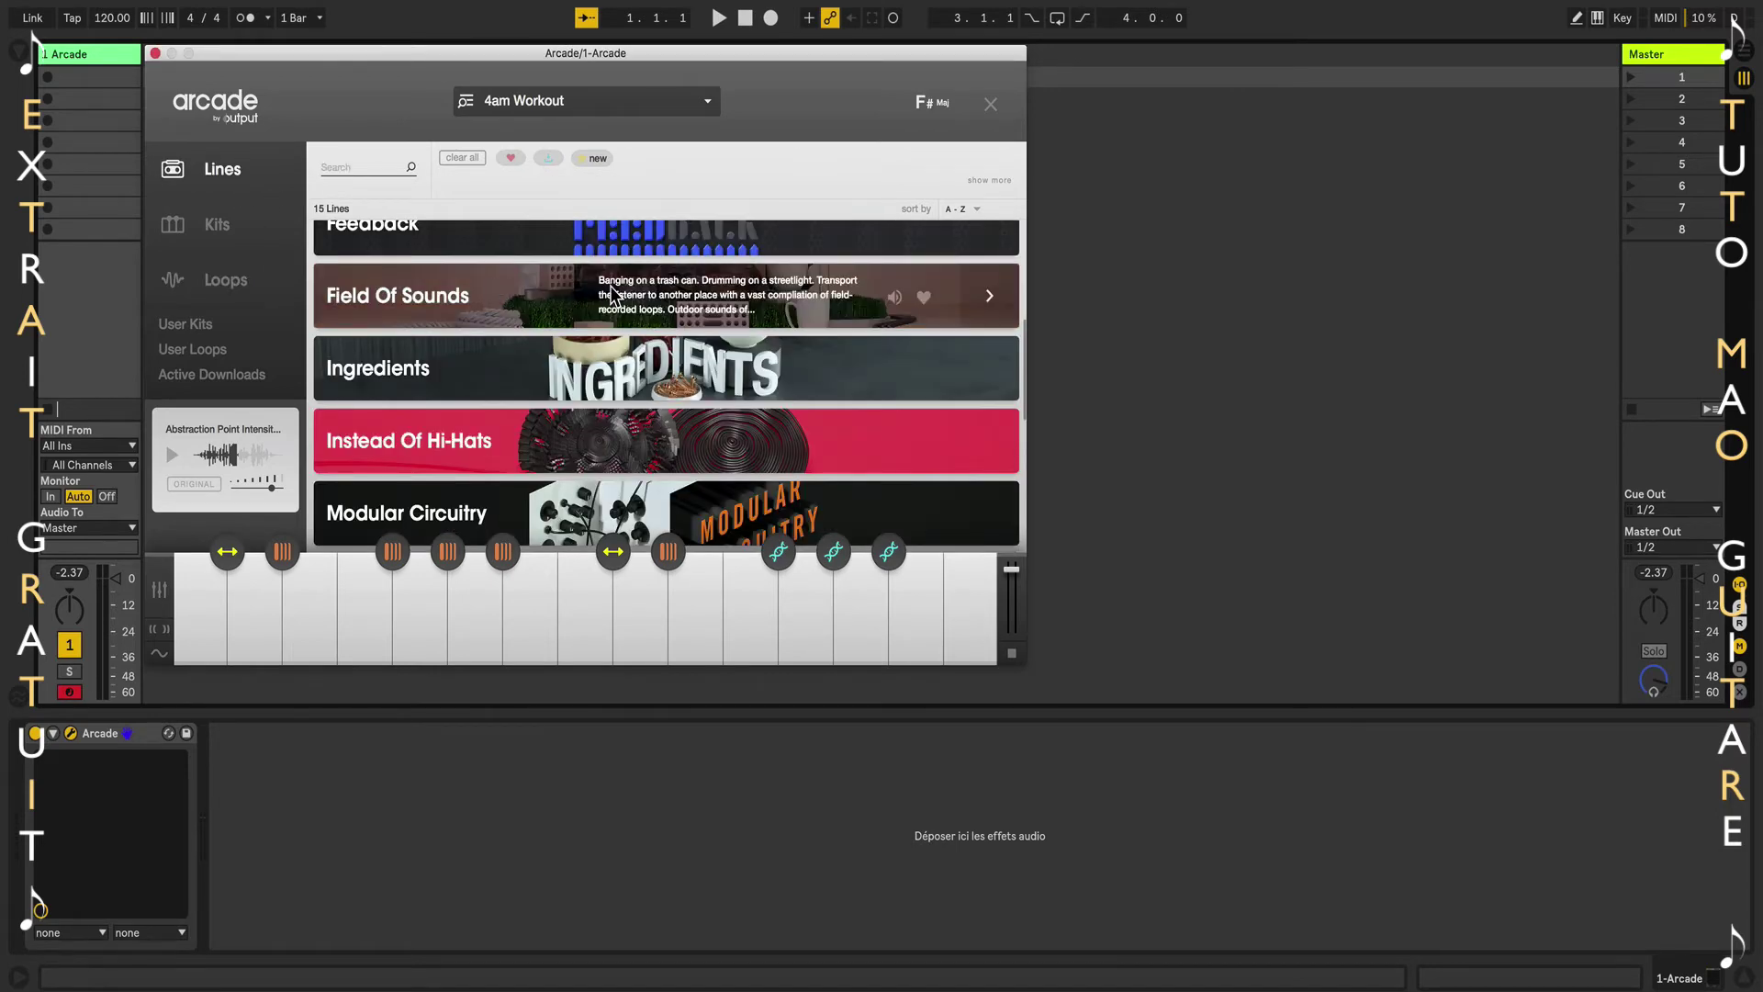
click(992, 300)
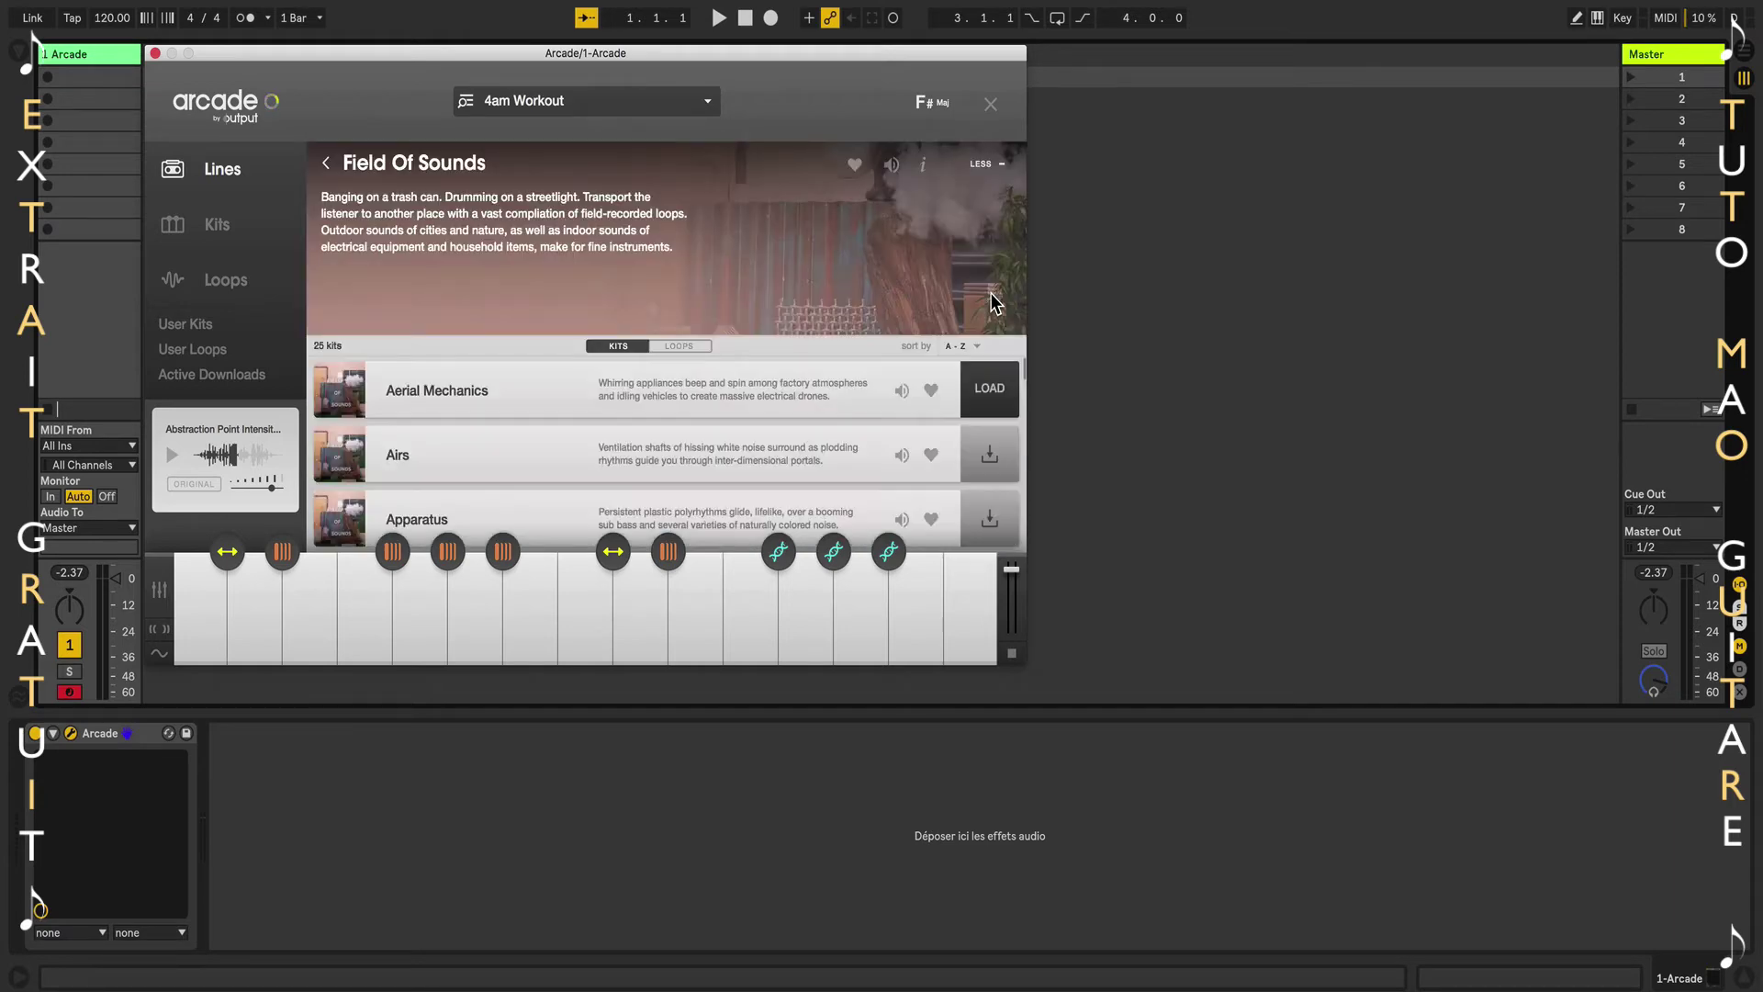
click(989, 391)
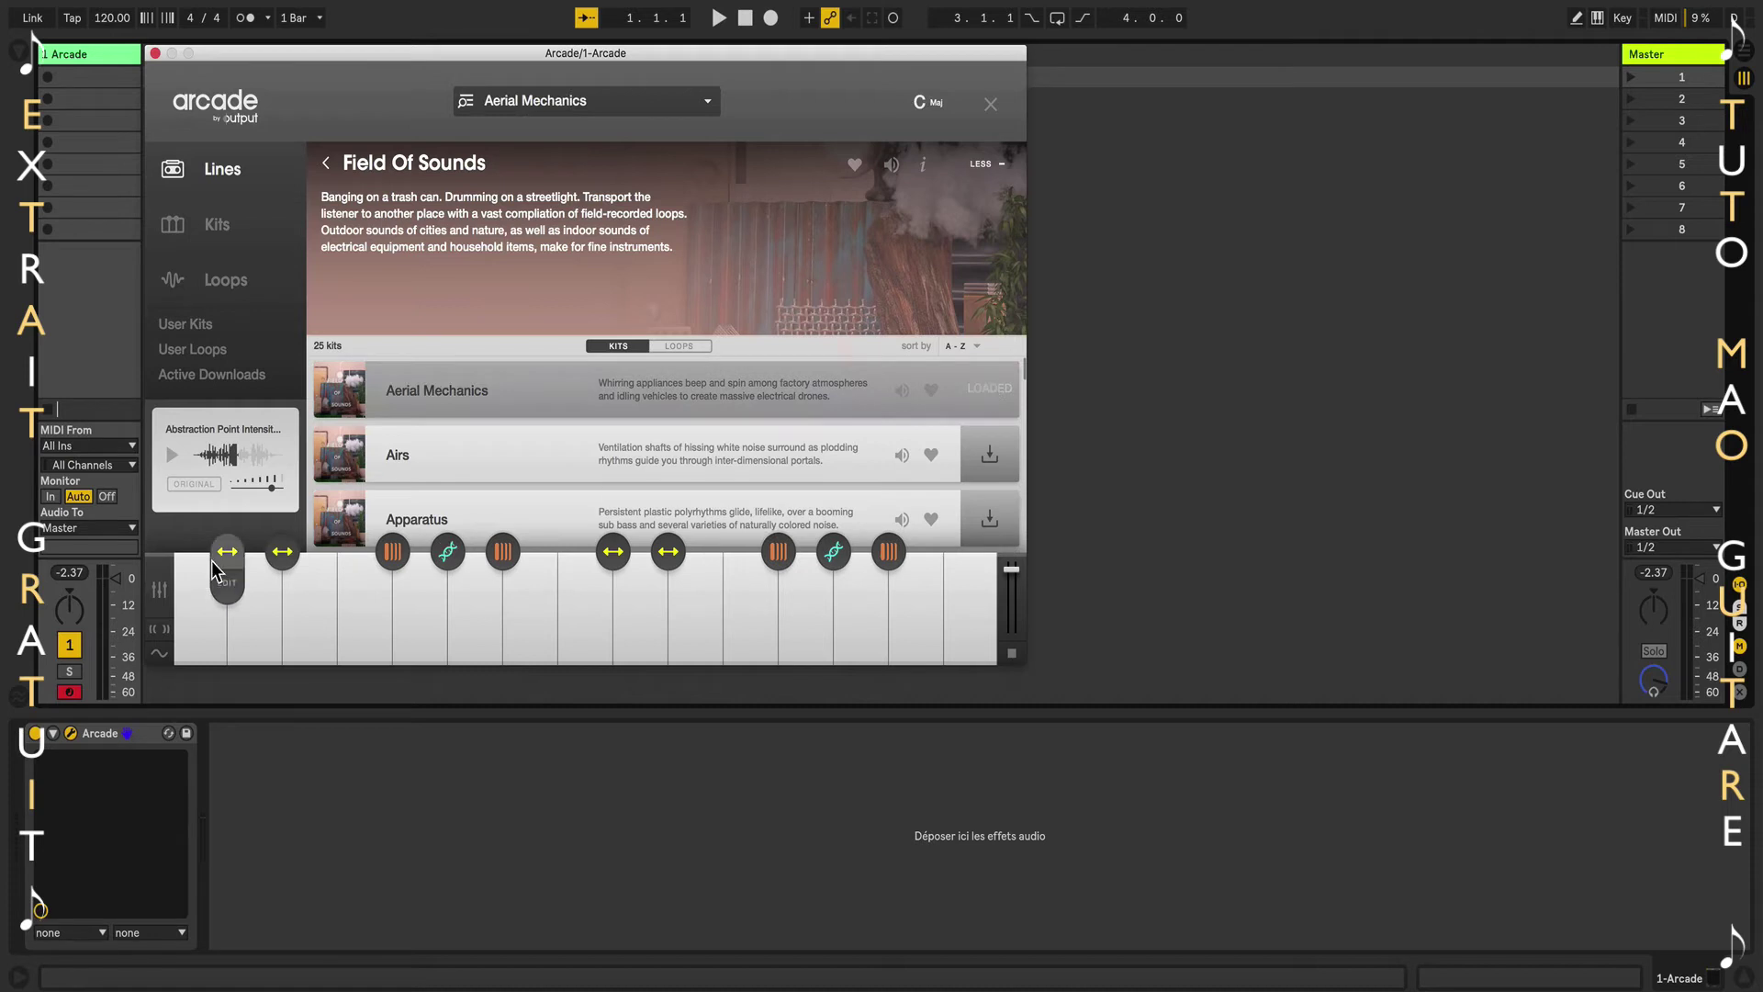
Audition the Aerial Mechanics kit by playing several of its loops across the white keys of Arcade's keyboard.
click(209, 623)
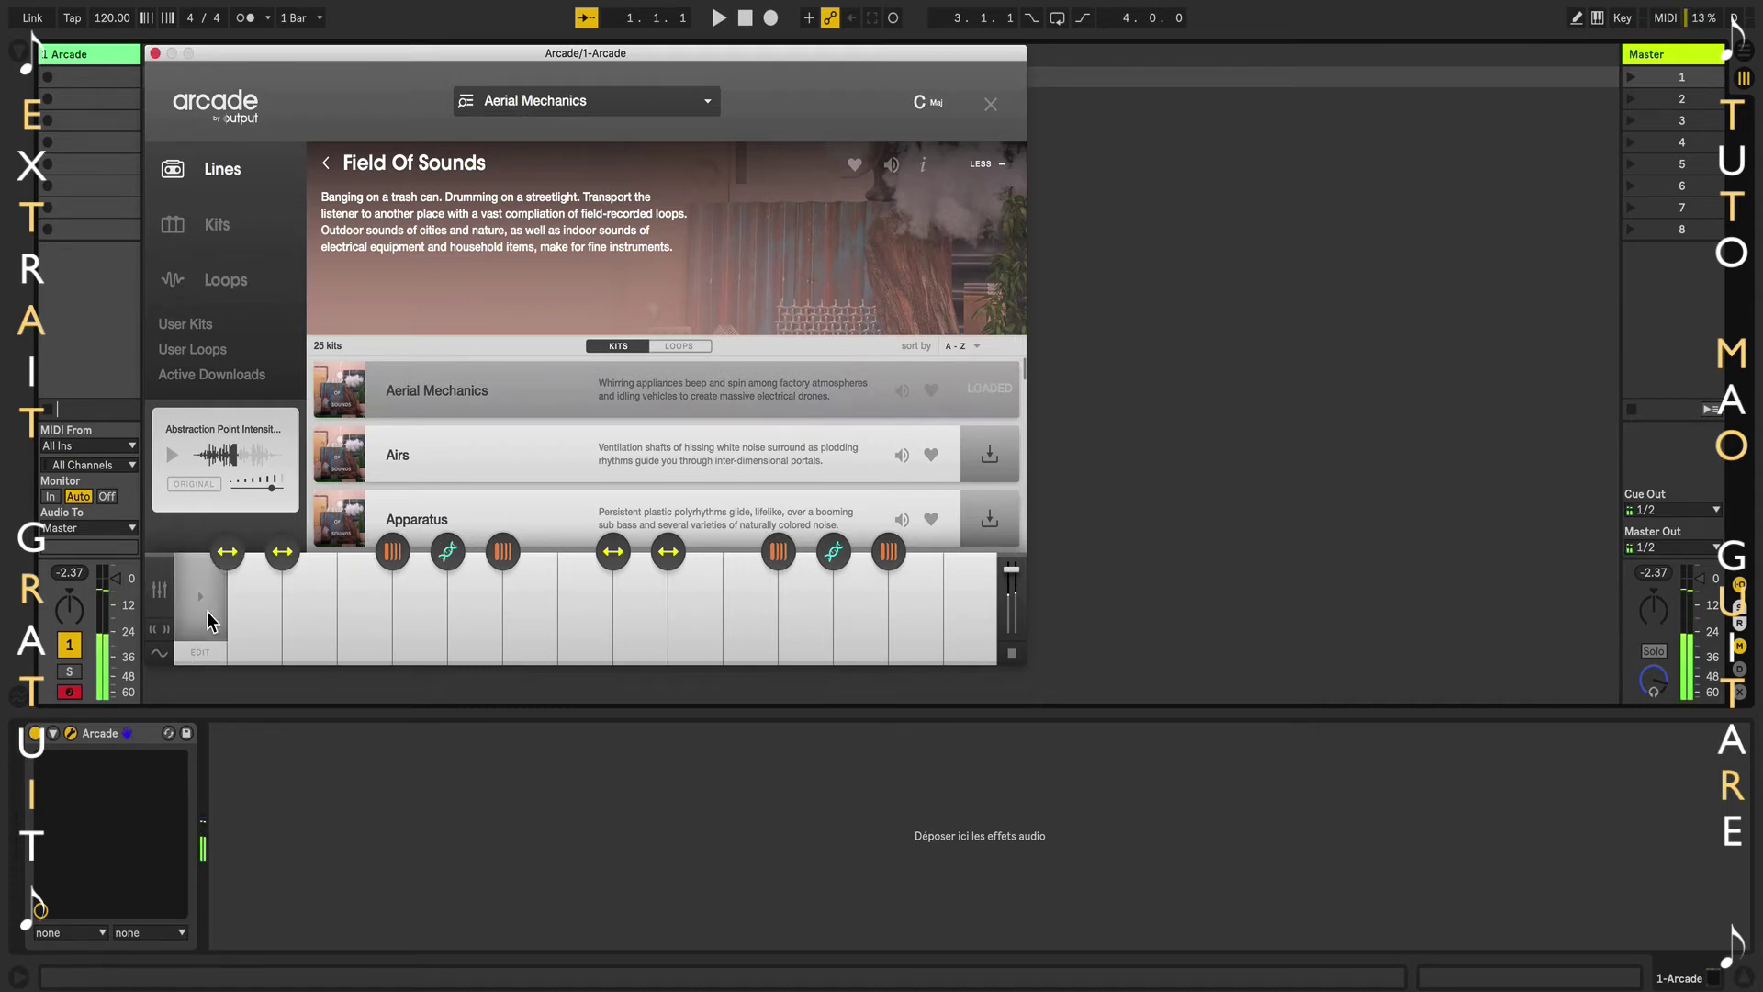
click(253, 611)
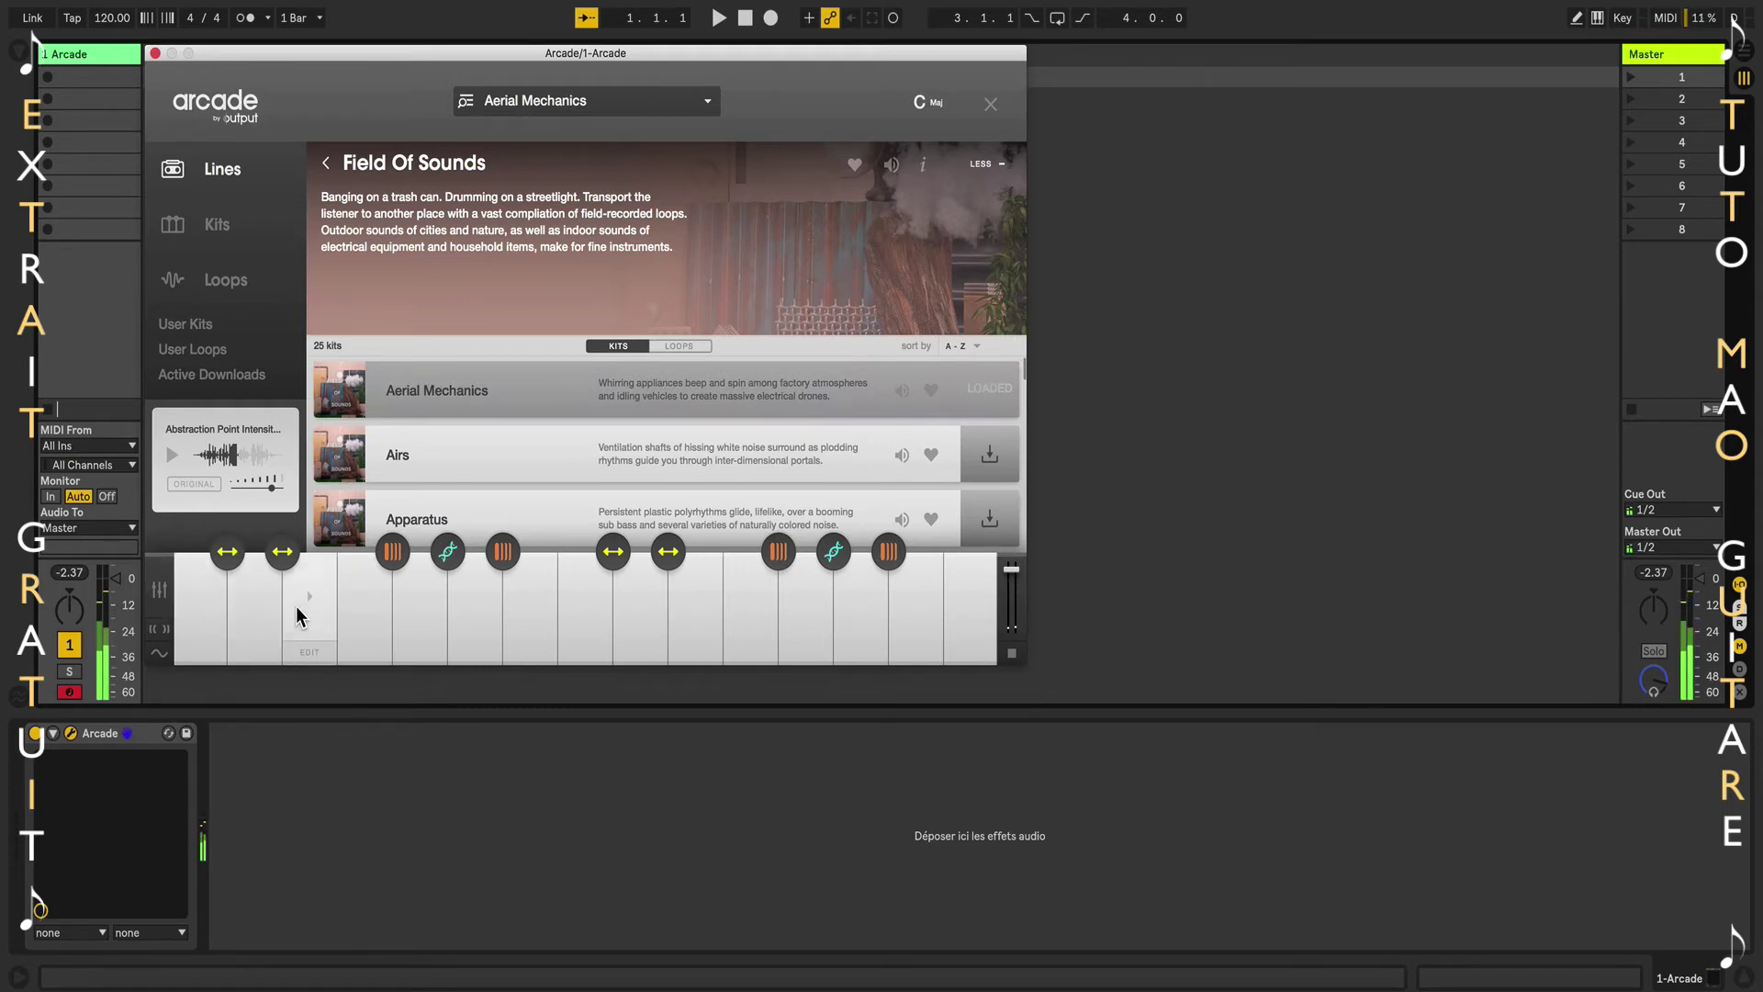
click(344, 604)
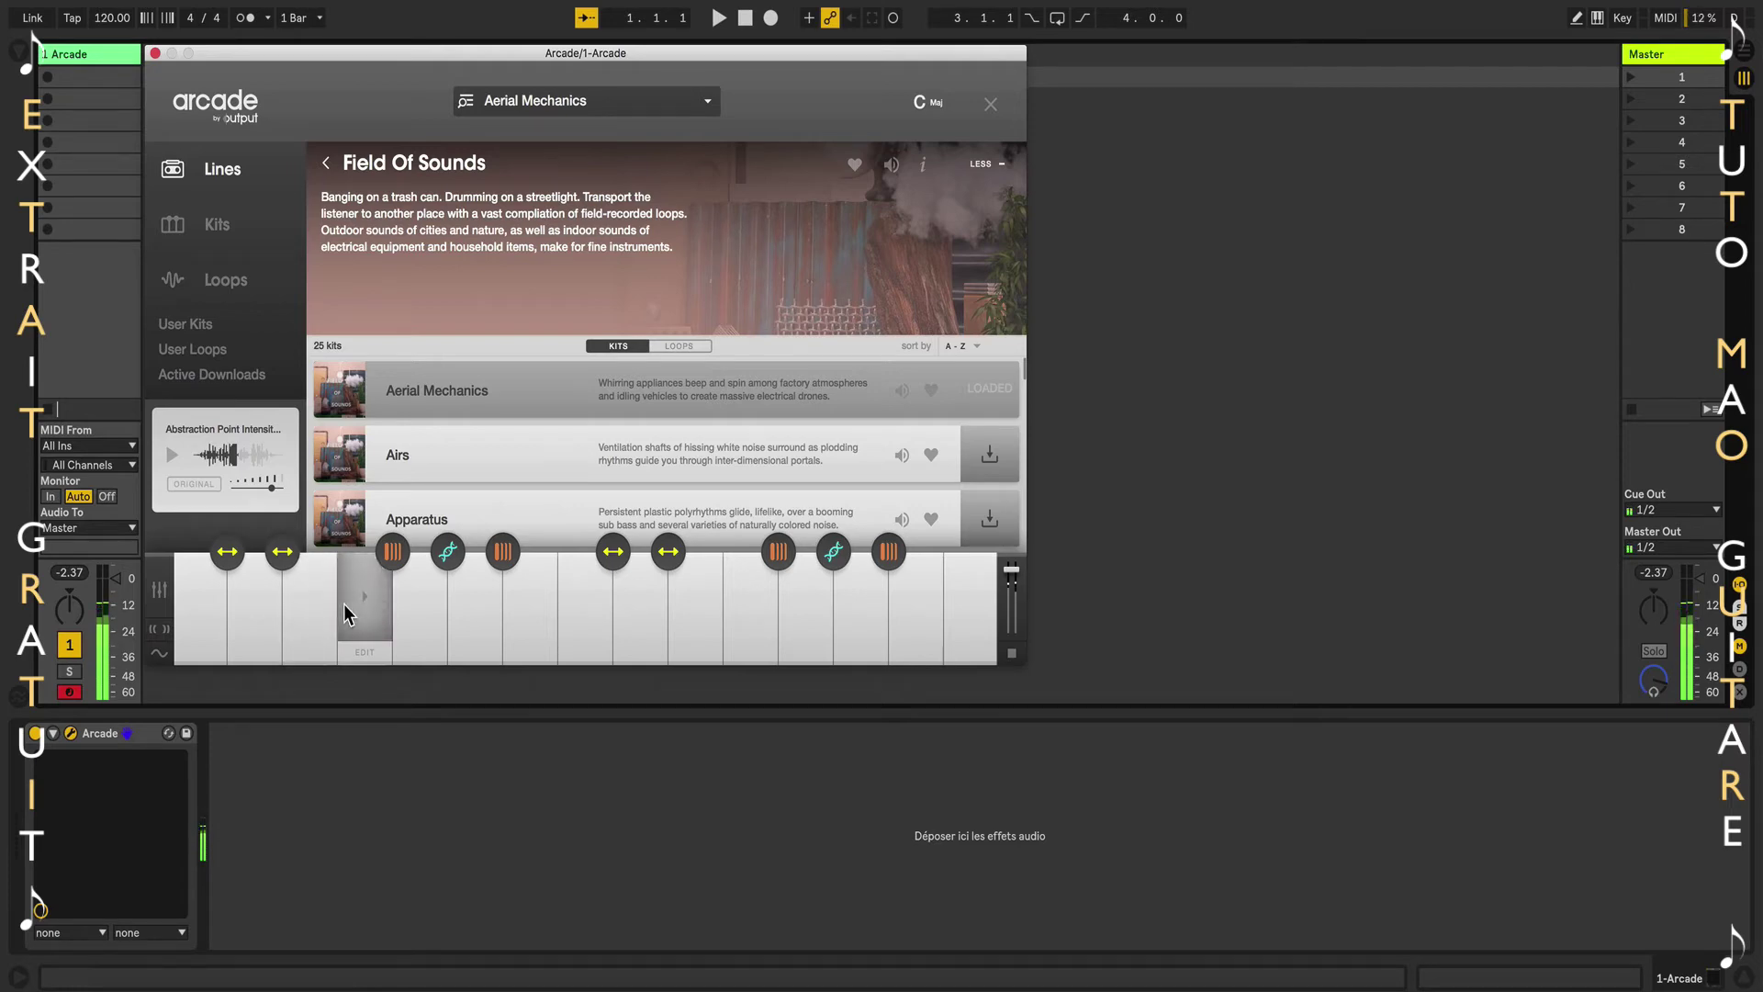
click(394, 602)
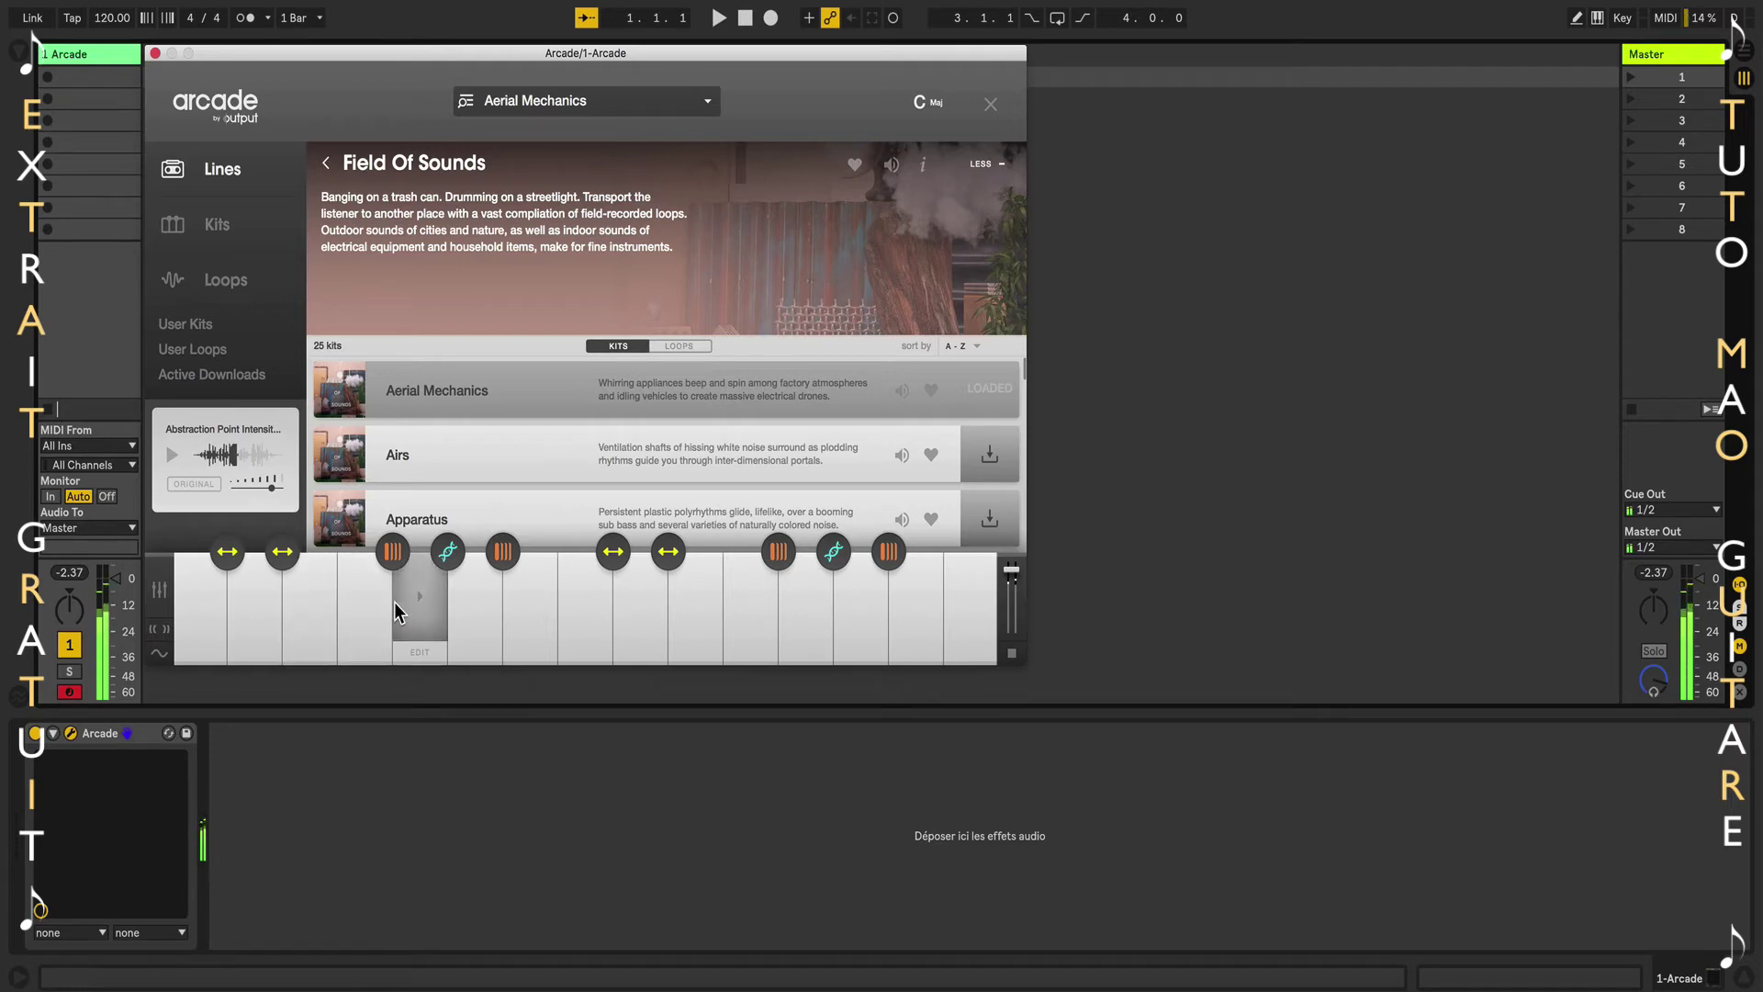
click(472, 603)
click(623, 604)
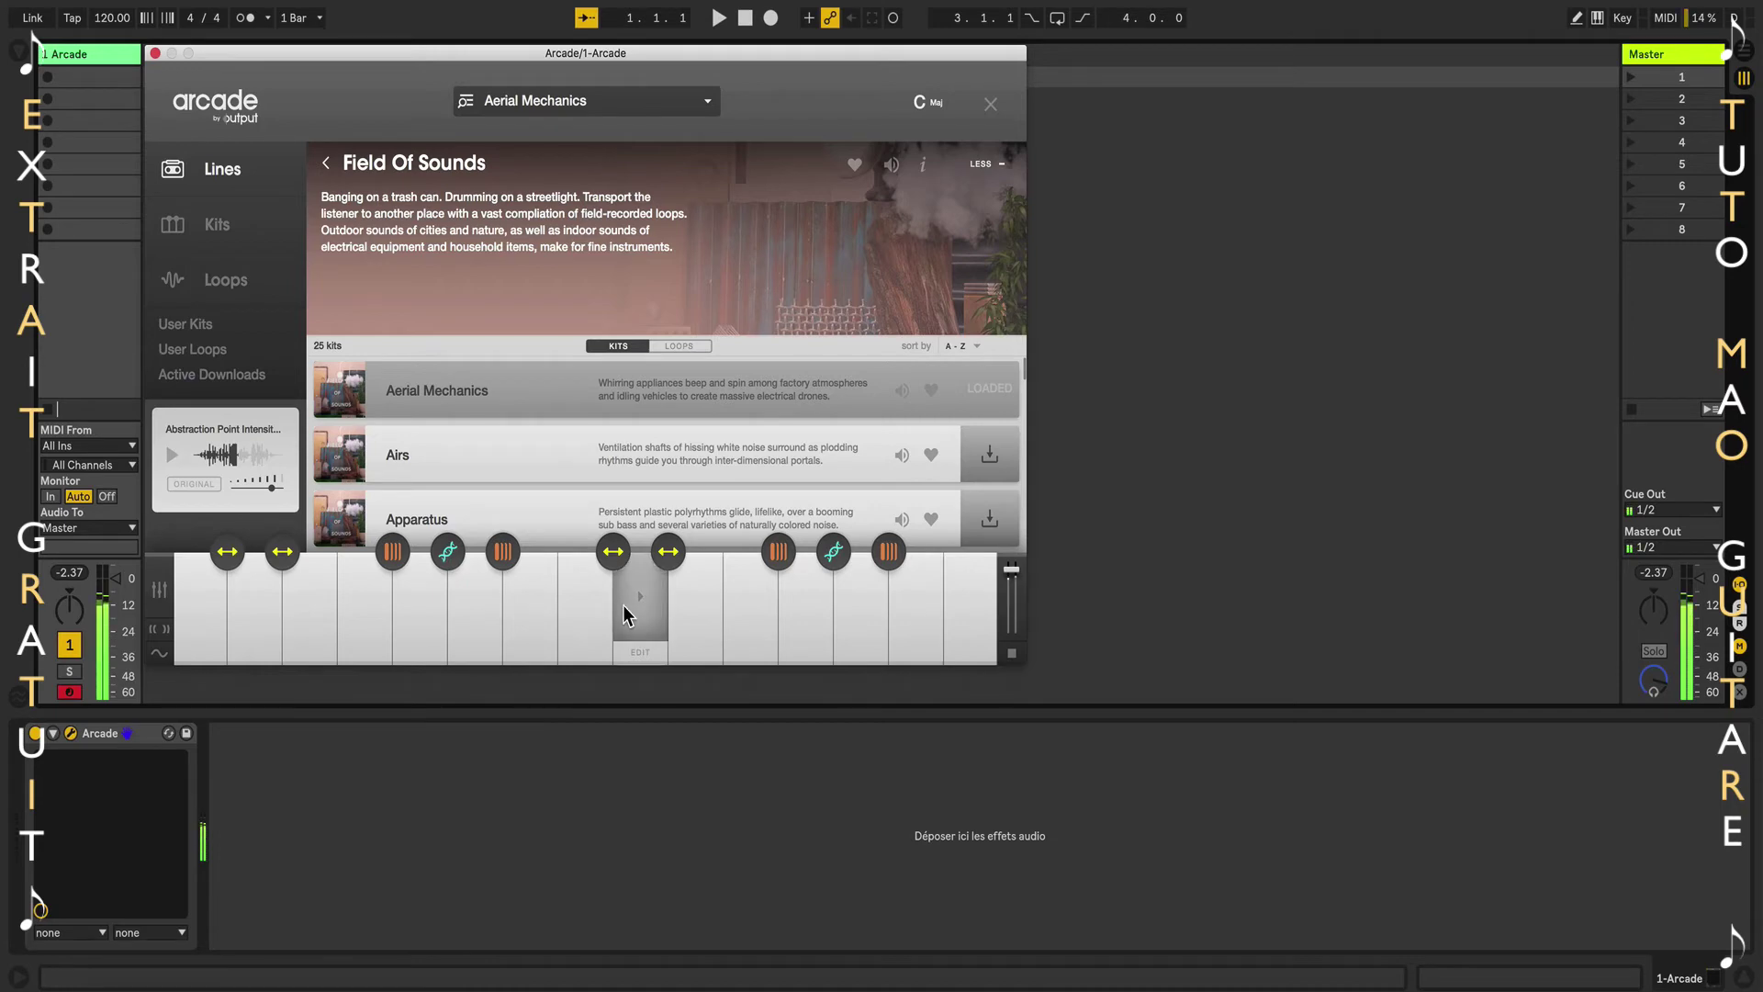
Close the browser and slightly raise the Mod-Rate, Distortion, Delay and Space macros of Aerial Mechanics.
click(995, 110)
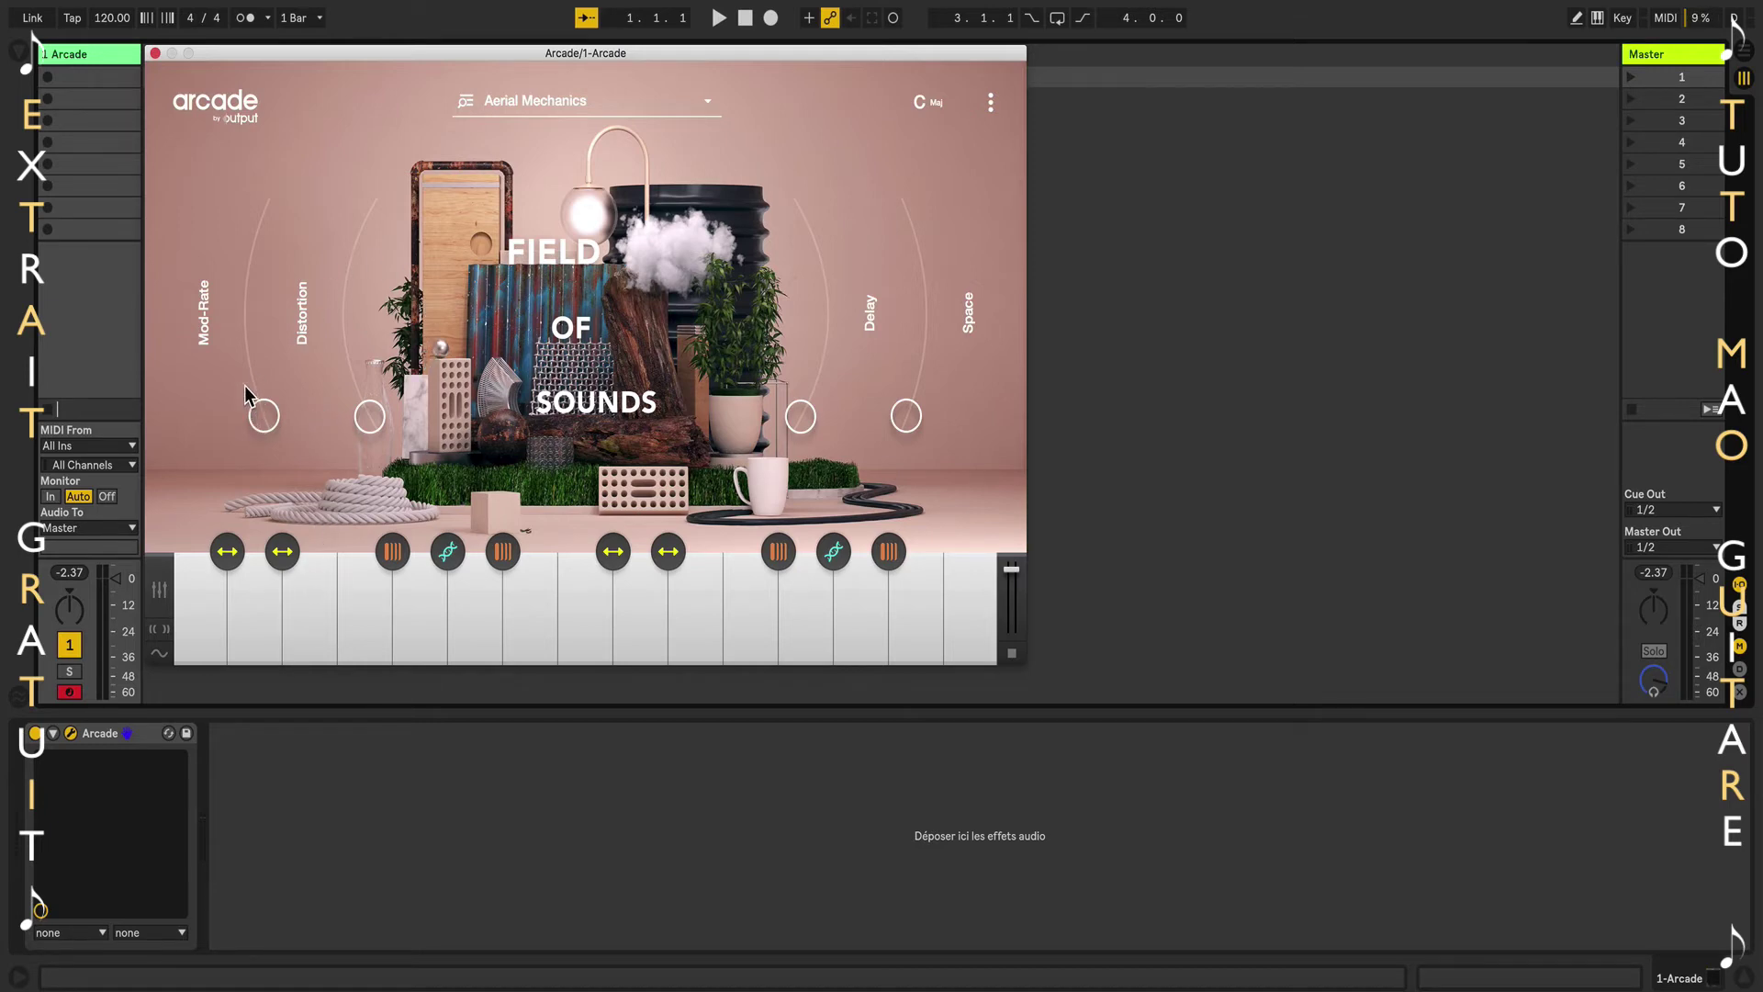
mouse_move(260, 418)
mouse_down()
mouse_move(261, 217)
mouse_move(255, 392)
mouse_up()
mouse_move(368, 416)
mouse_down()
mouse_move(352, 229)
mouse_move(357, 392)
mouse_up()
mouse_move(817, 408)
mouse_down()
mouse_move(830, 322)
mouse_move(812, 402)
mouse_up()
drag(918, 418, 917, 380)
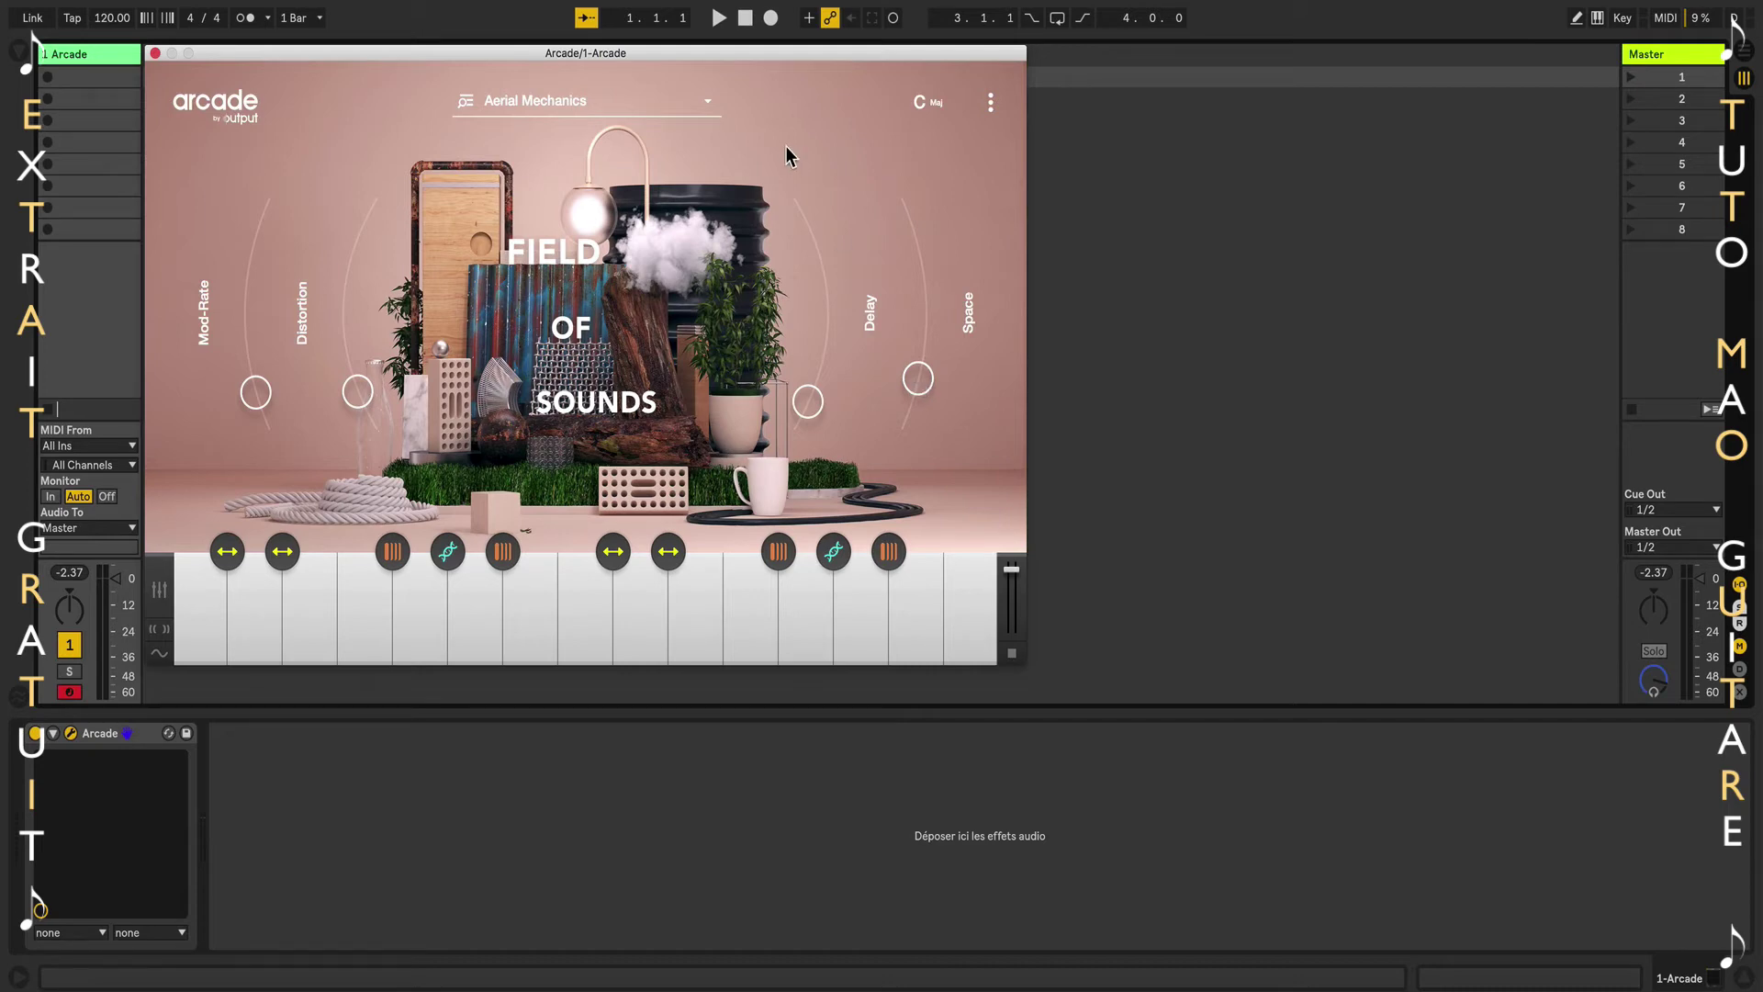
Reopen the browser, leave the Field Of Sounds line, and view the Kits, Loops and Lines categories before returning to Kits.
click(669, 114)
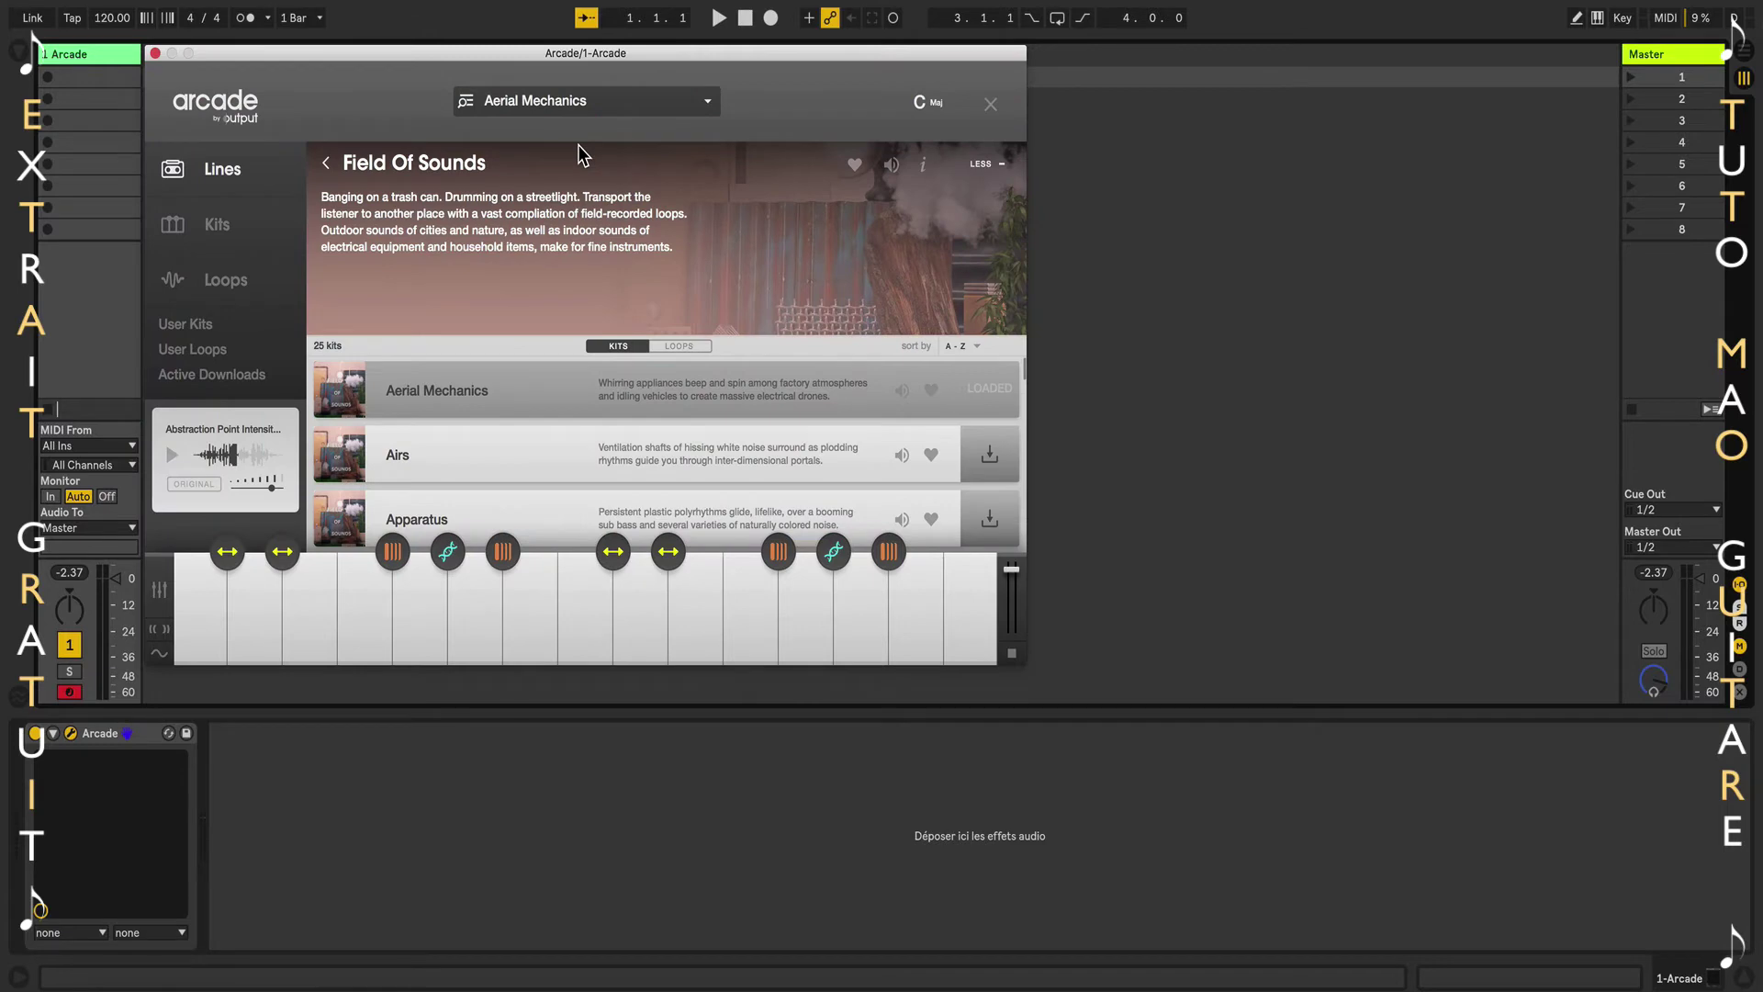
click(326, 162)
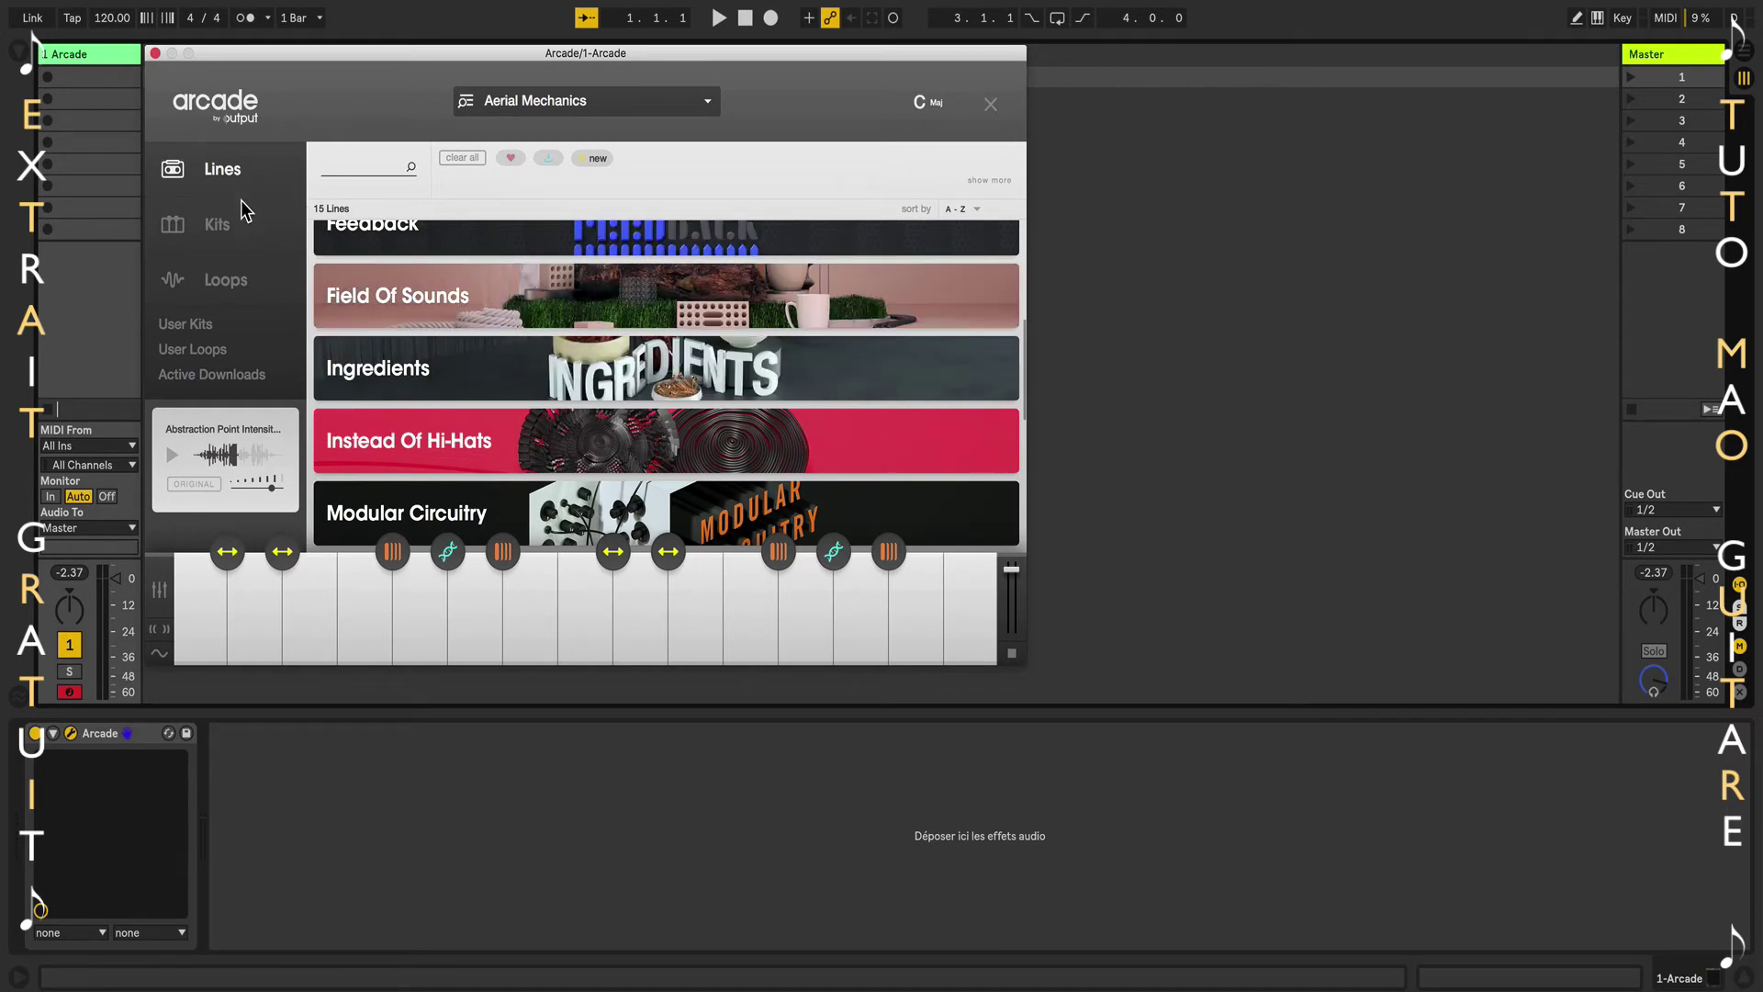
click(228, 225)
click(230, 278)
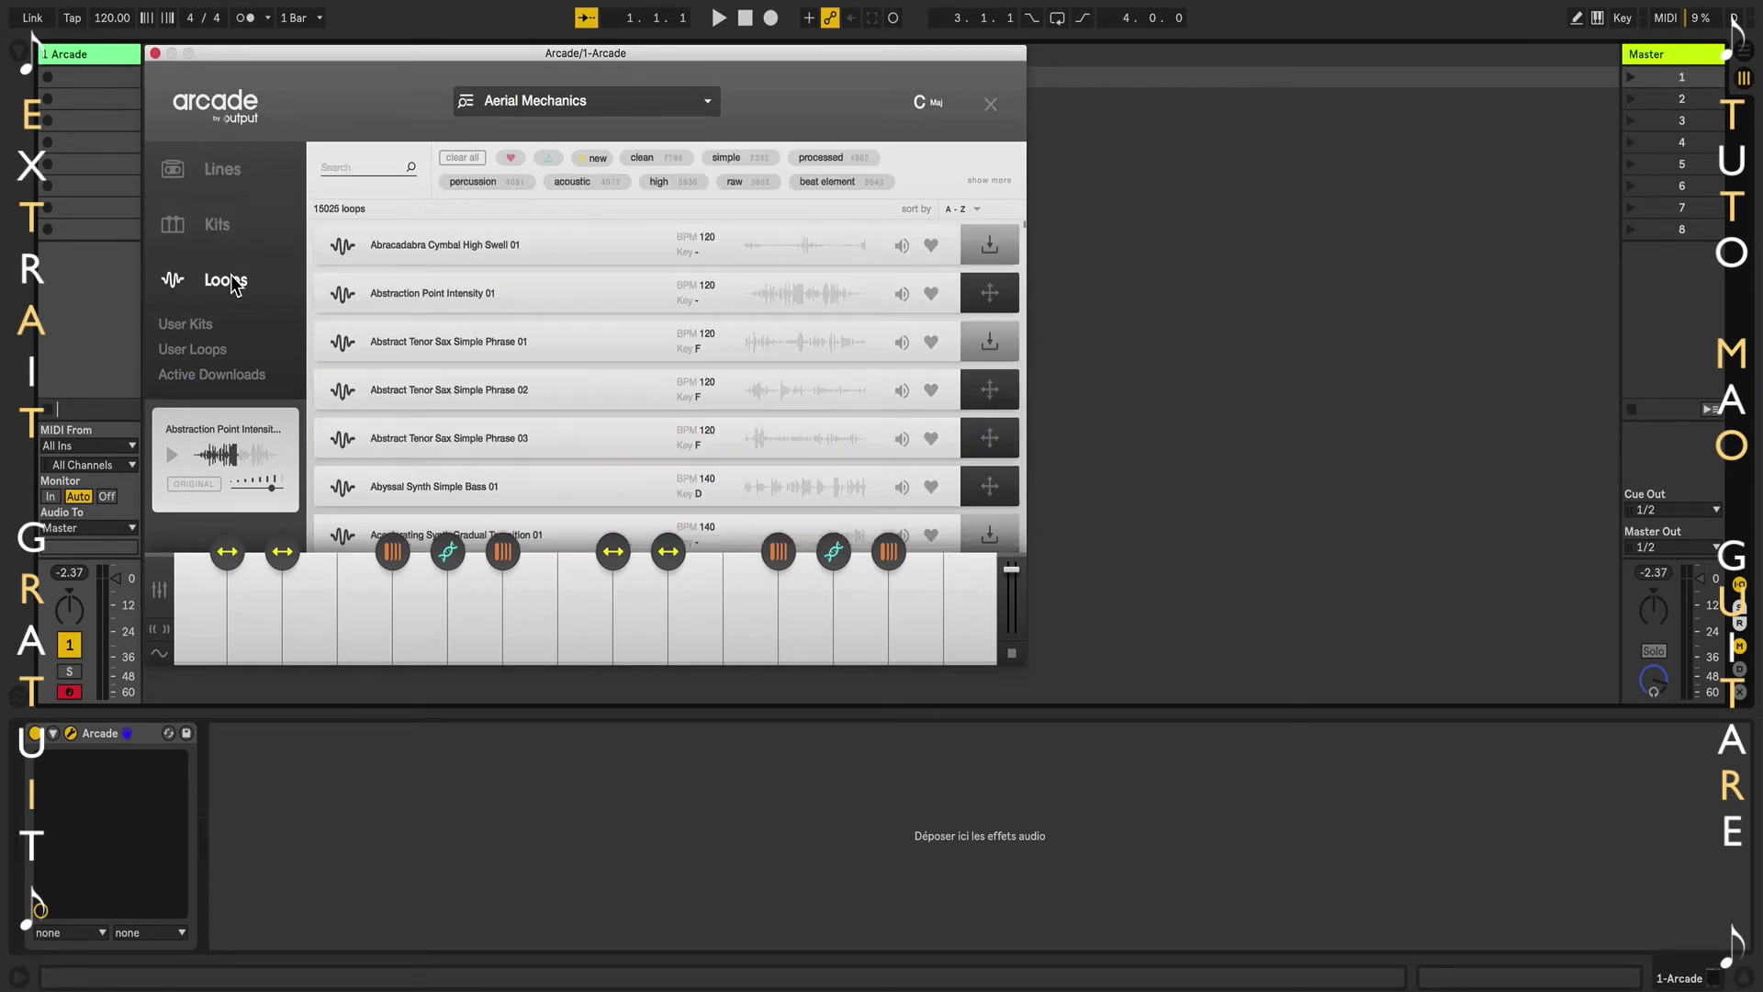
click(232, 179)
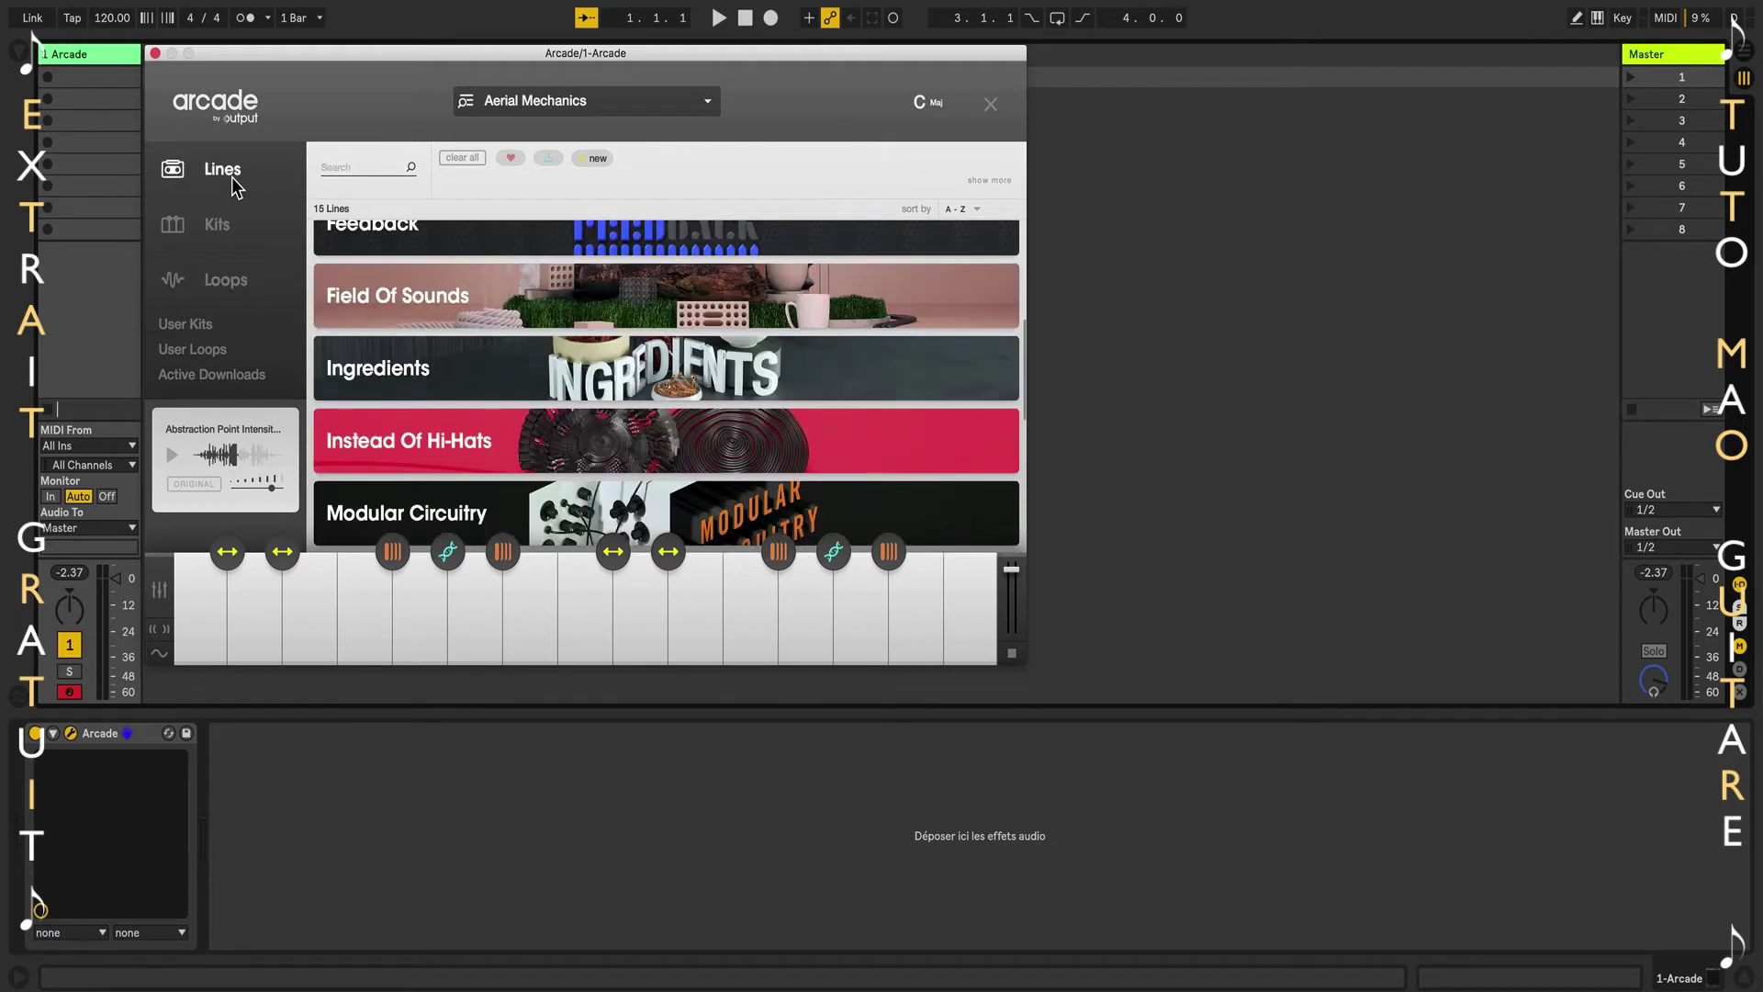
click(255, 223)
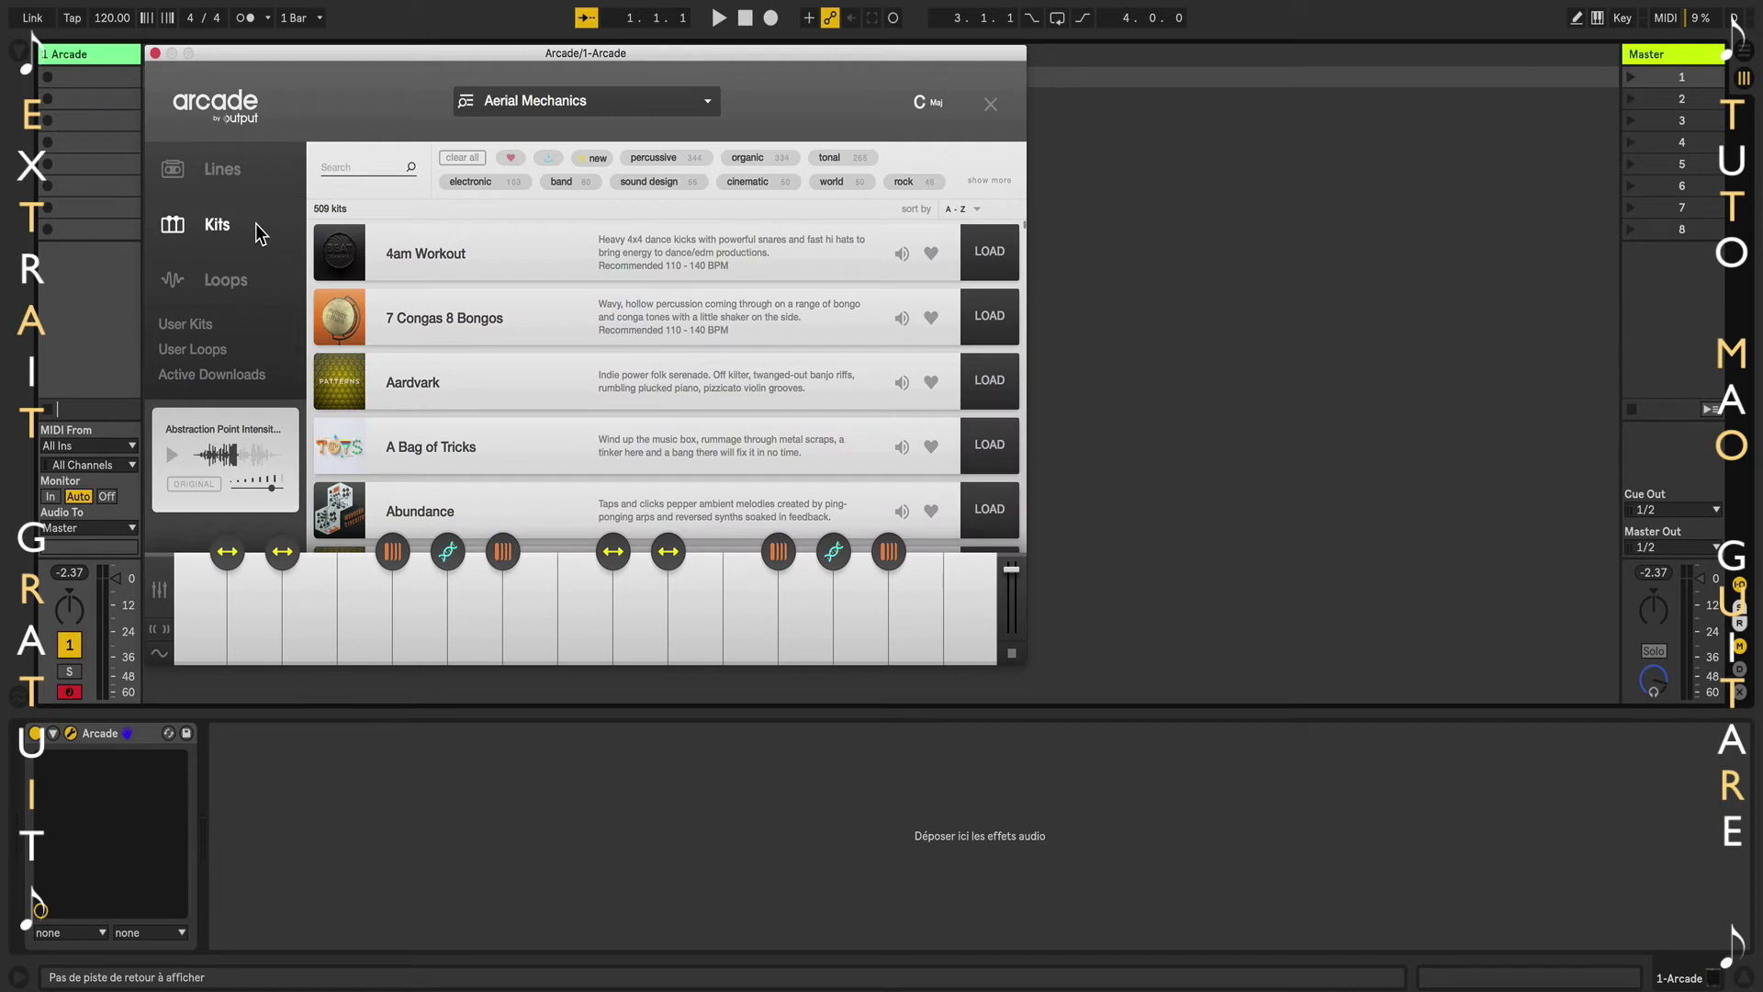
Search the kits for "synth".
click(367, 168)
text(synth)
key(Return)
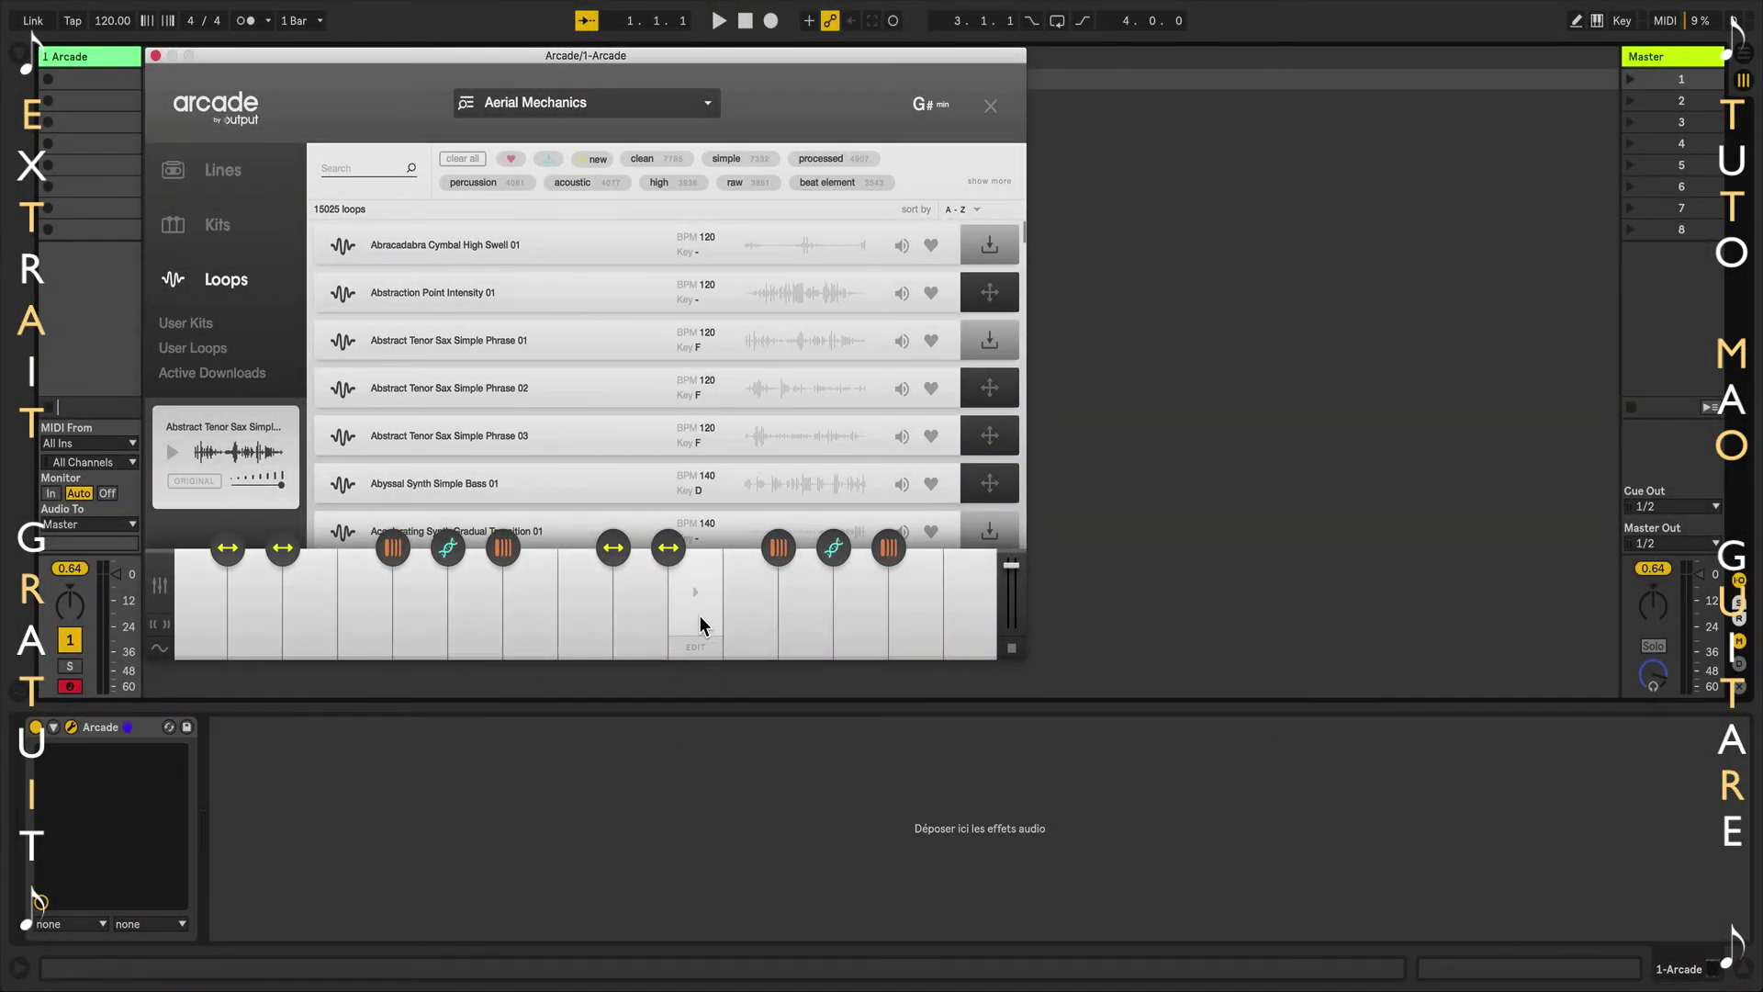
Play the loop on the first key, and load the Aardvark kit from the Kits category.
click(209, 589)
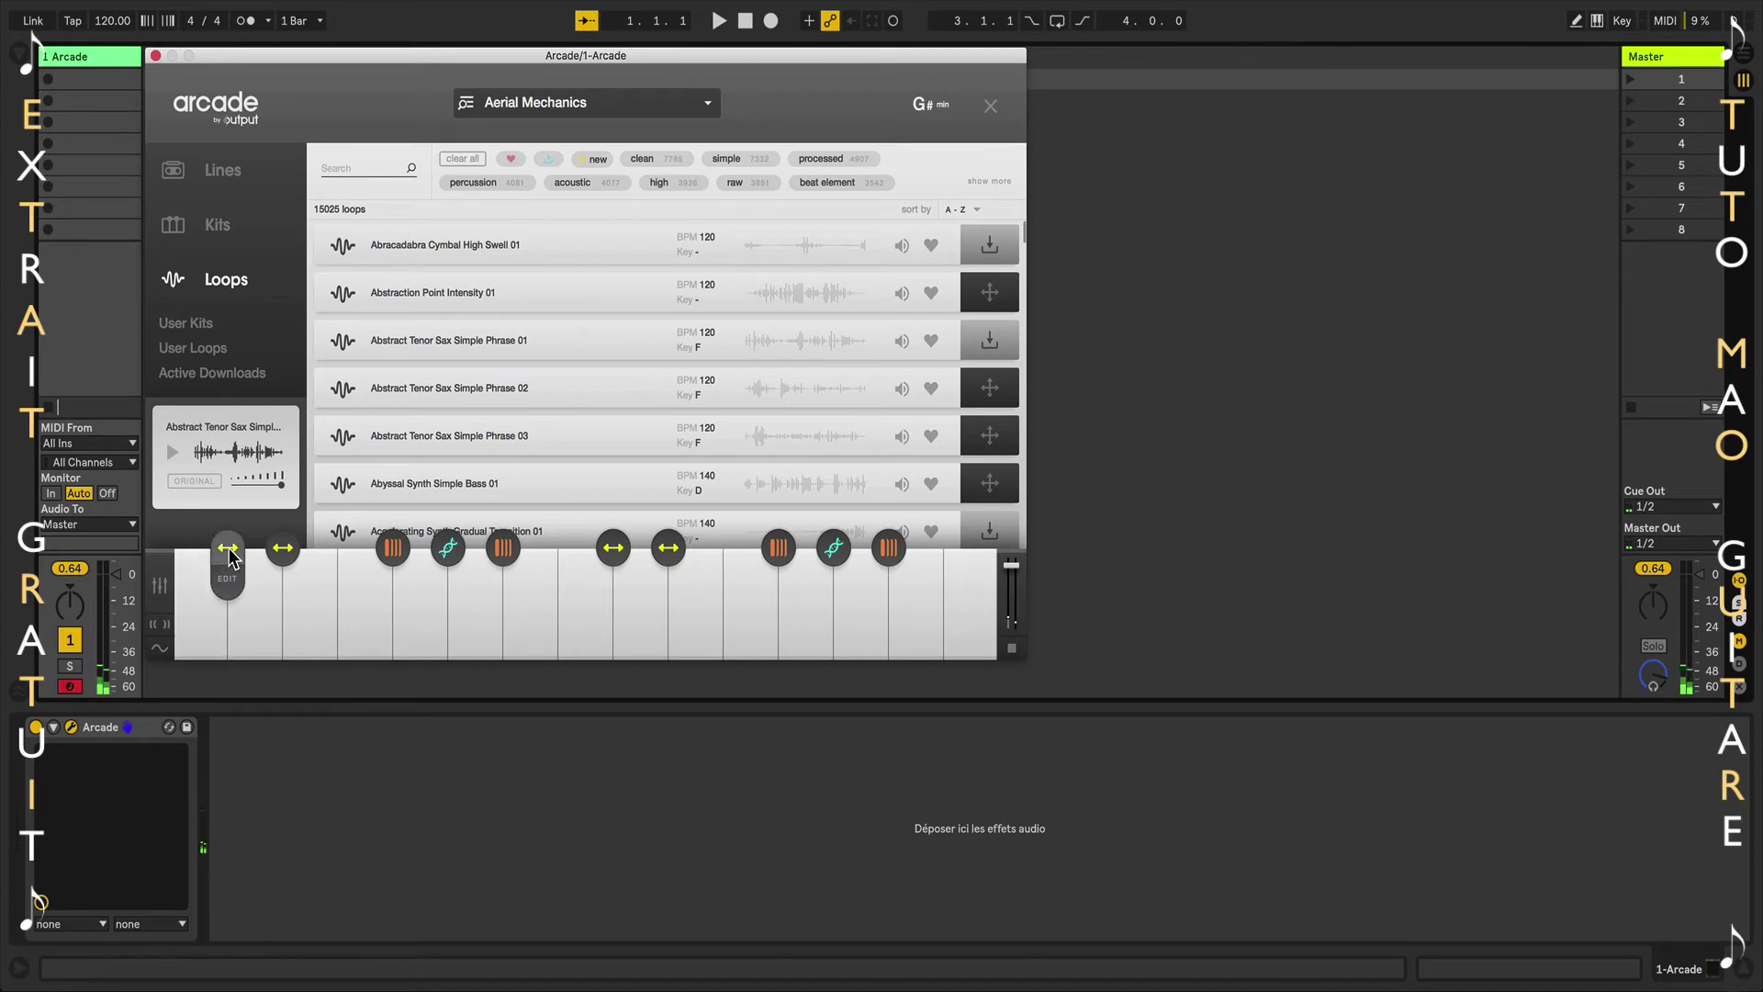
click(243, 236)
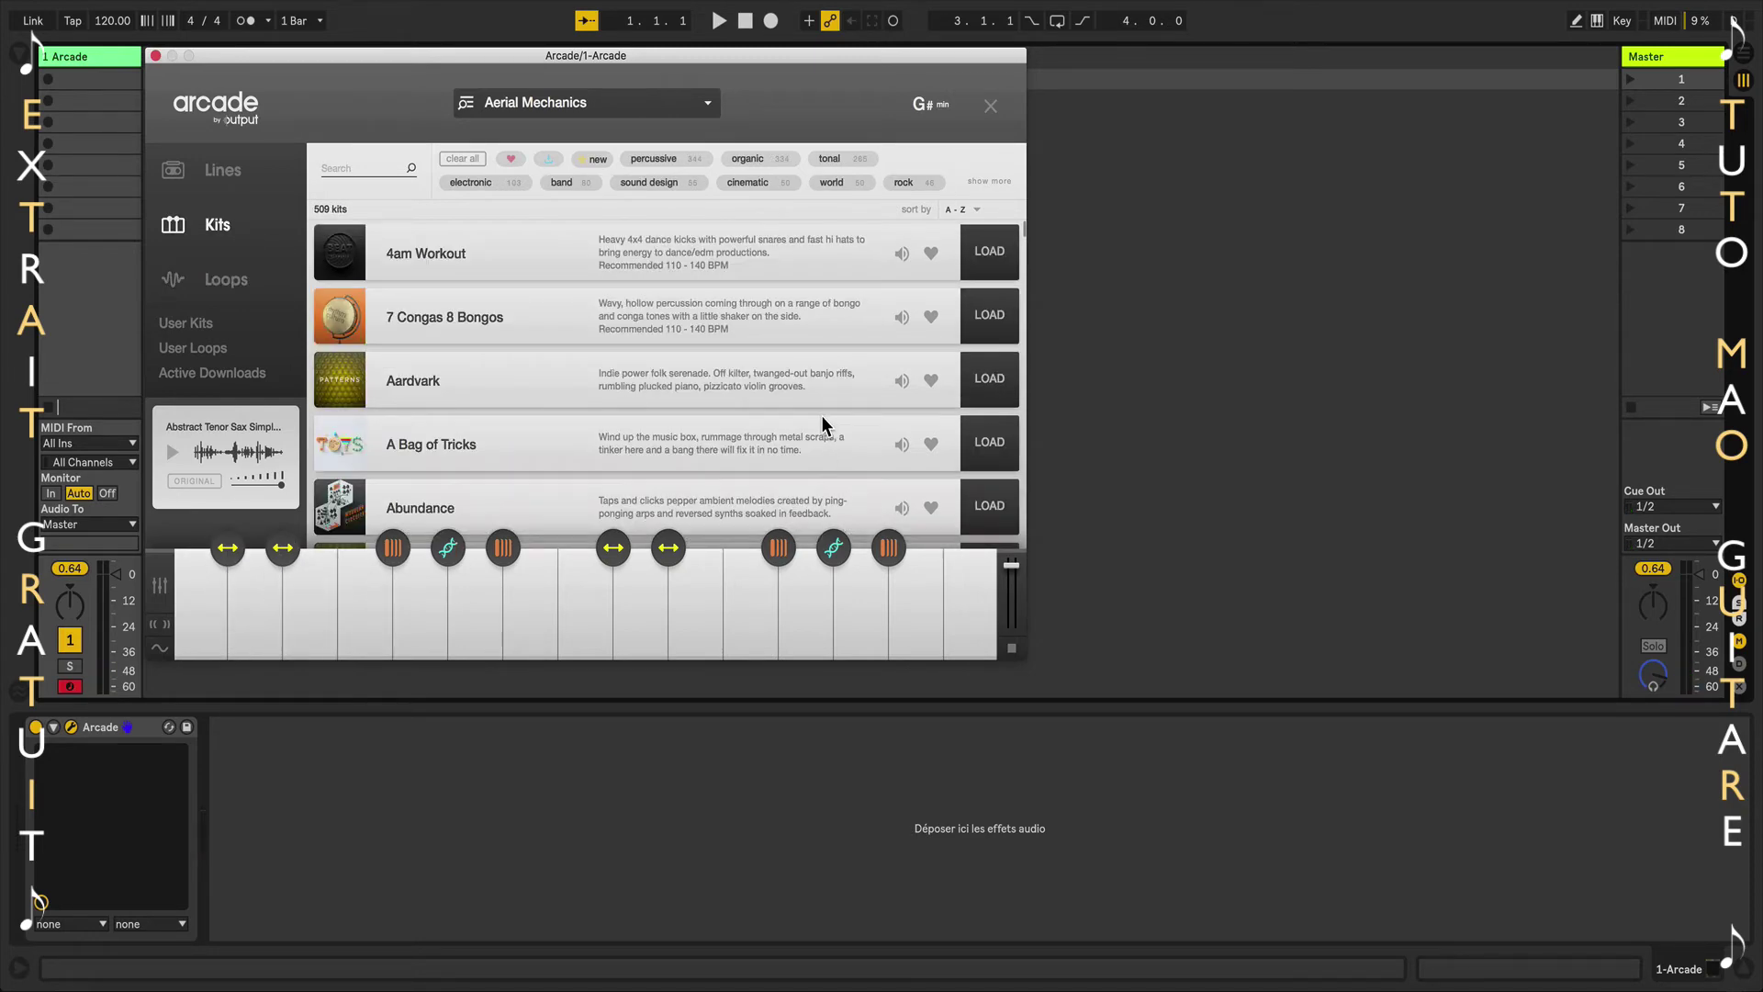
click(989, 379)
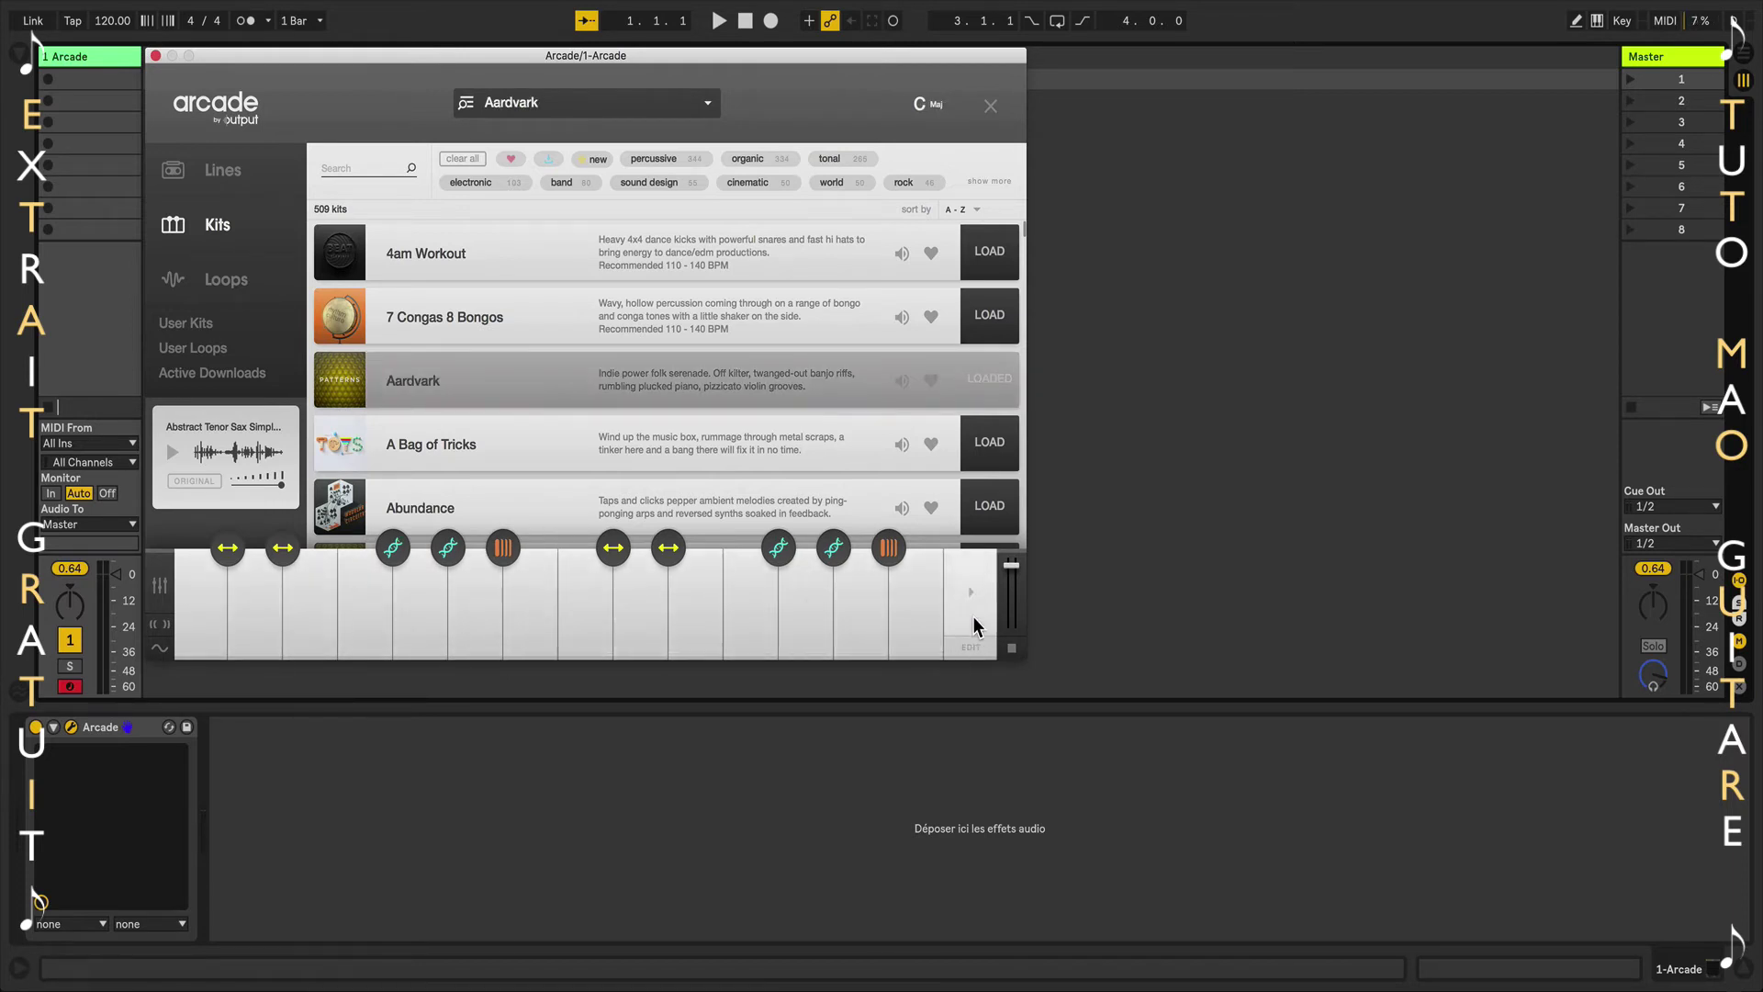
Audition the Aardvark kit by playing loops from the first to the last key of Arcade's keyboard.
click(206, 595)
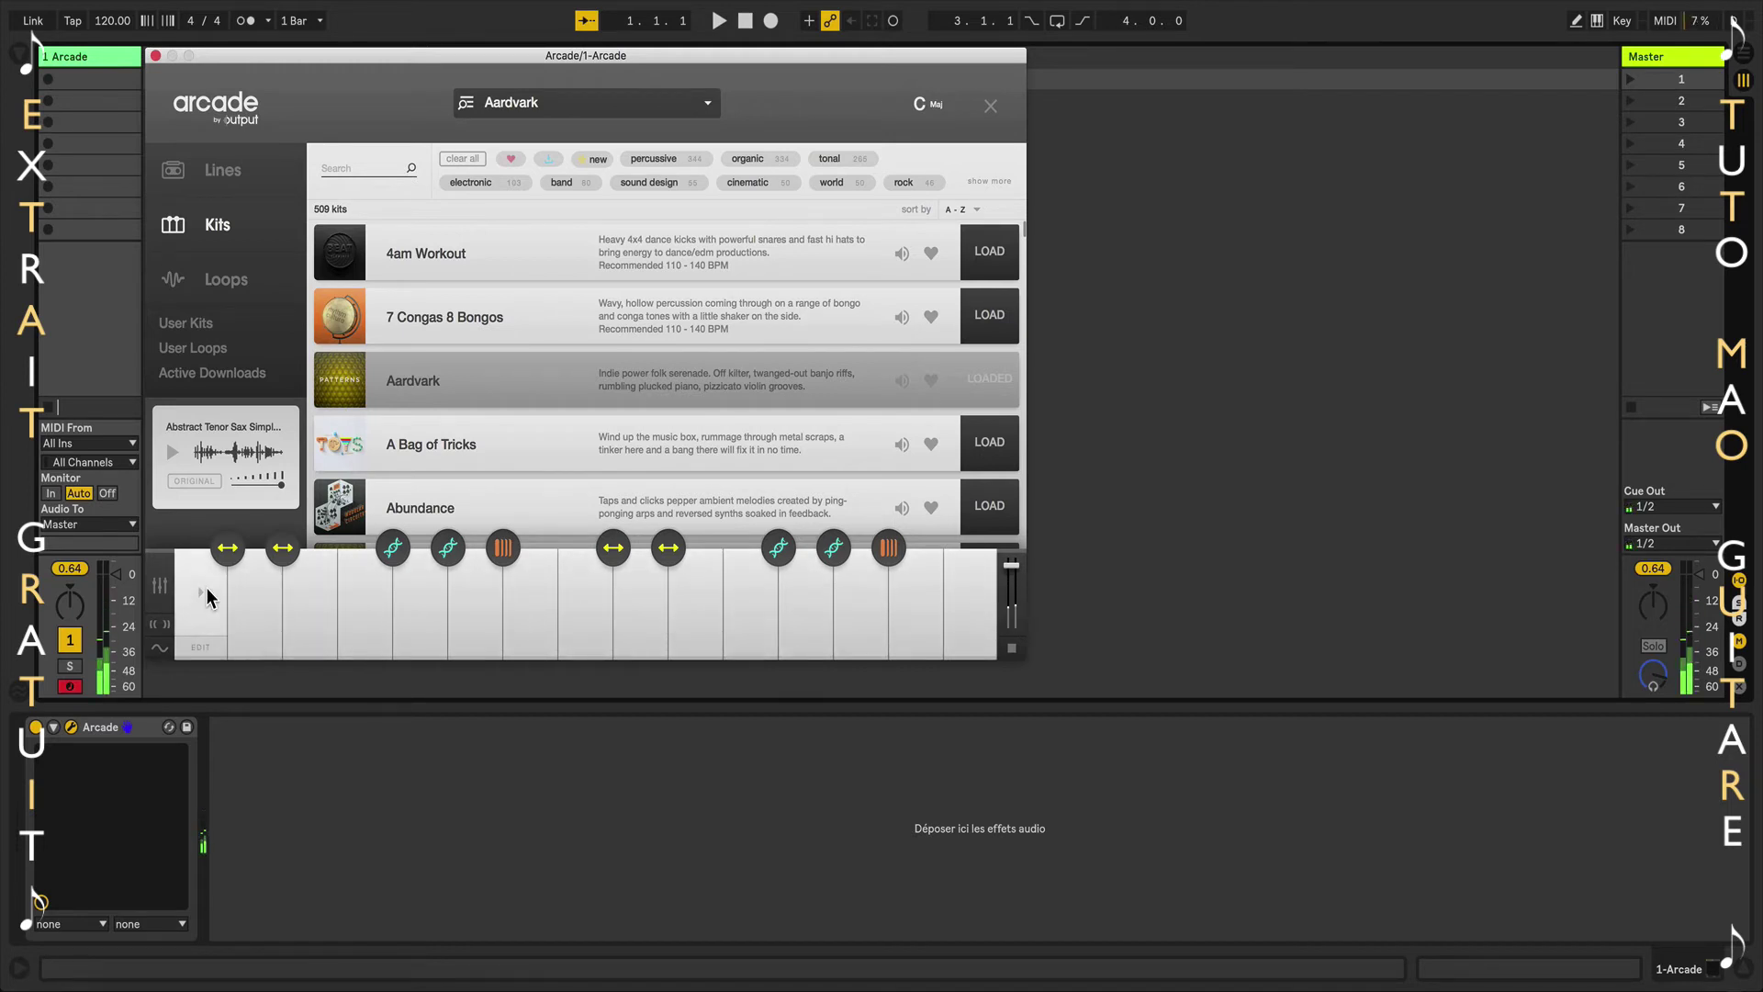
click(207, 592)
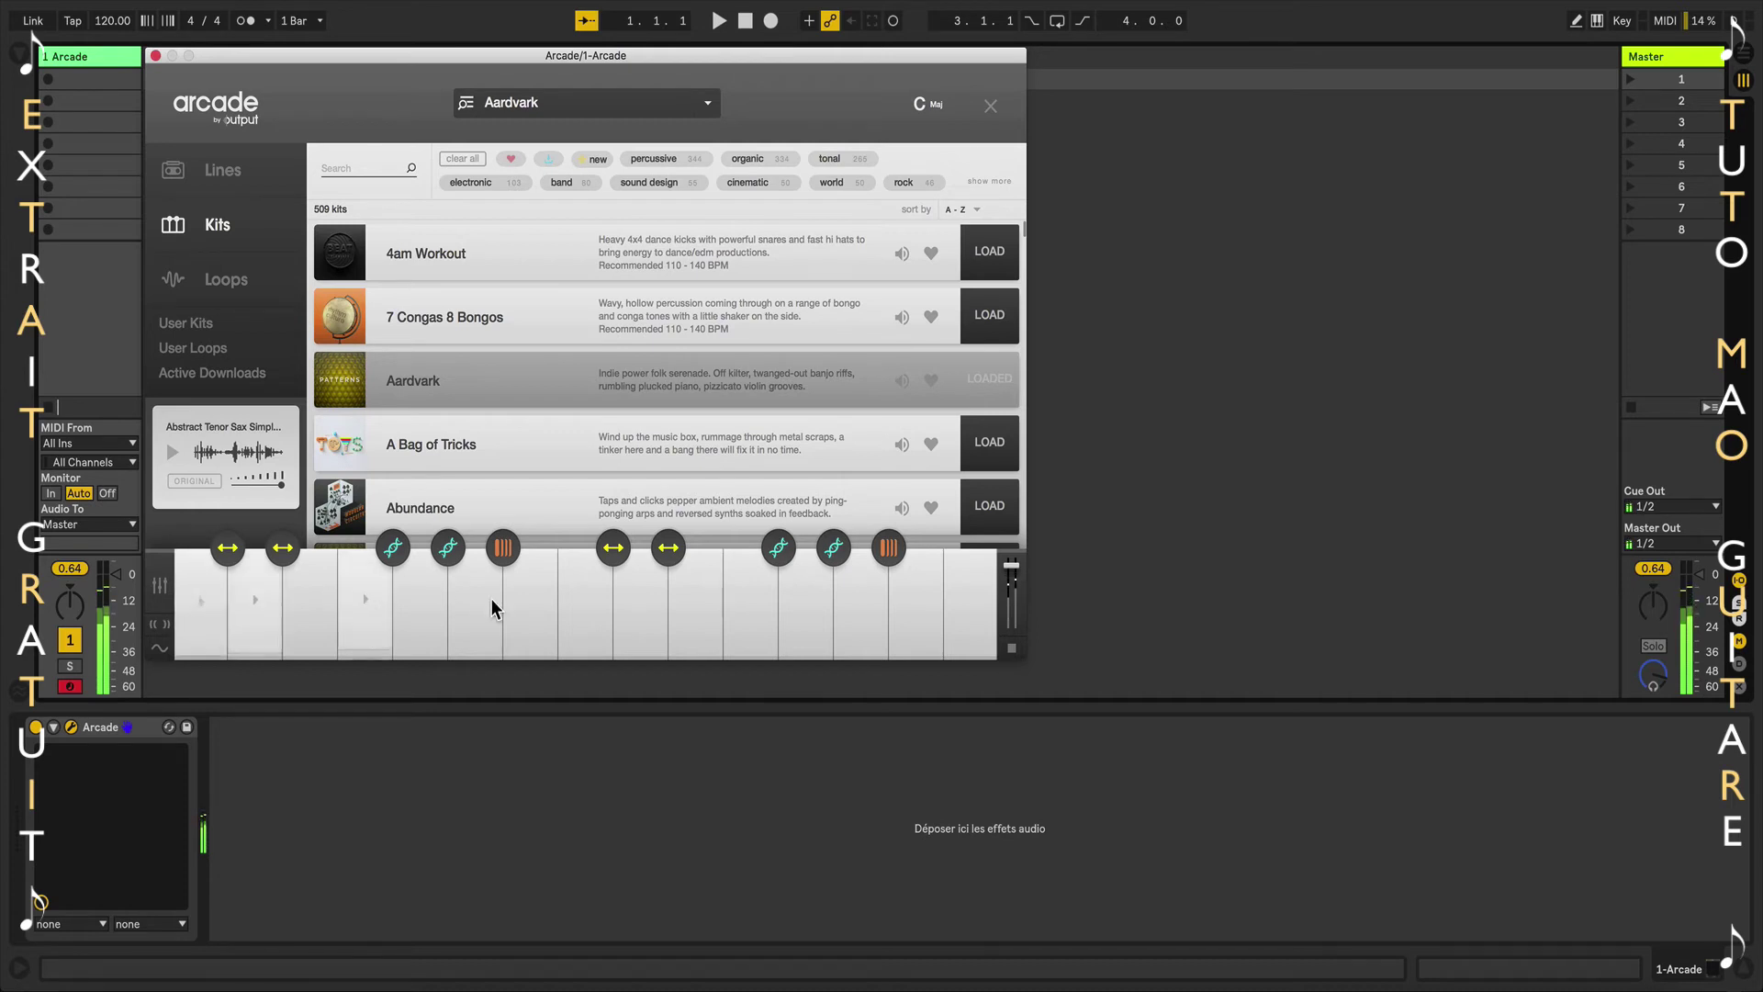
click(422, 606)
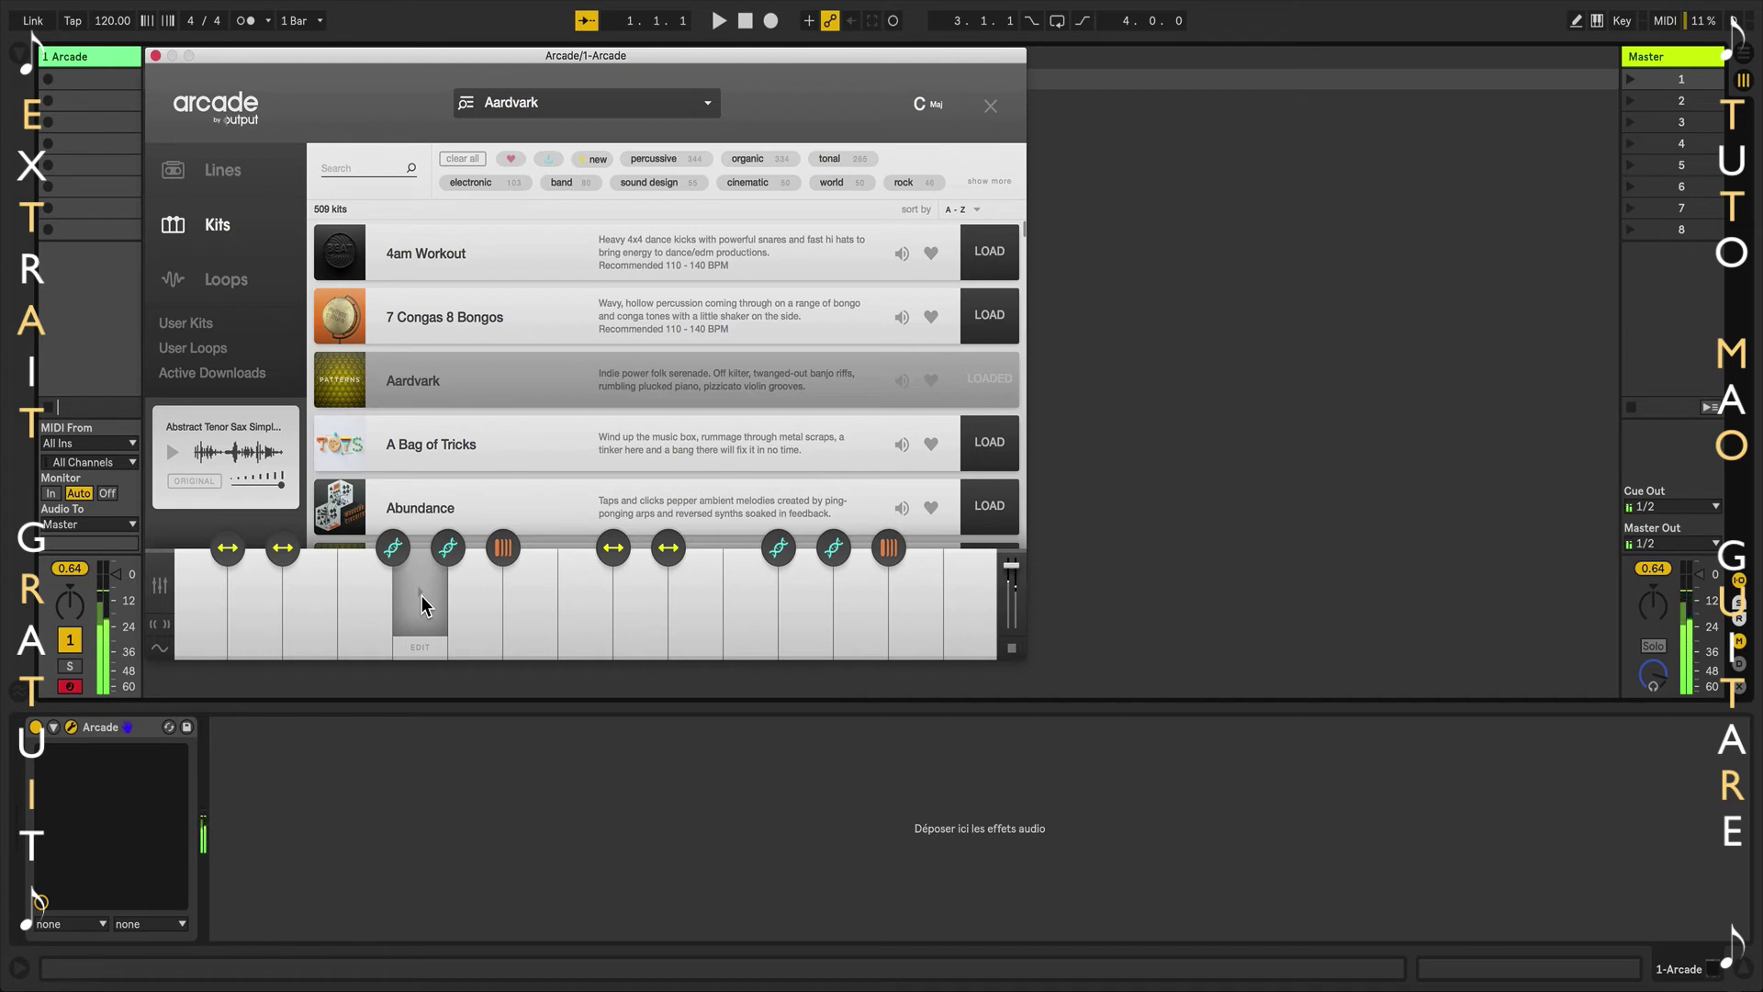
click(805, 606)
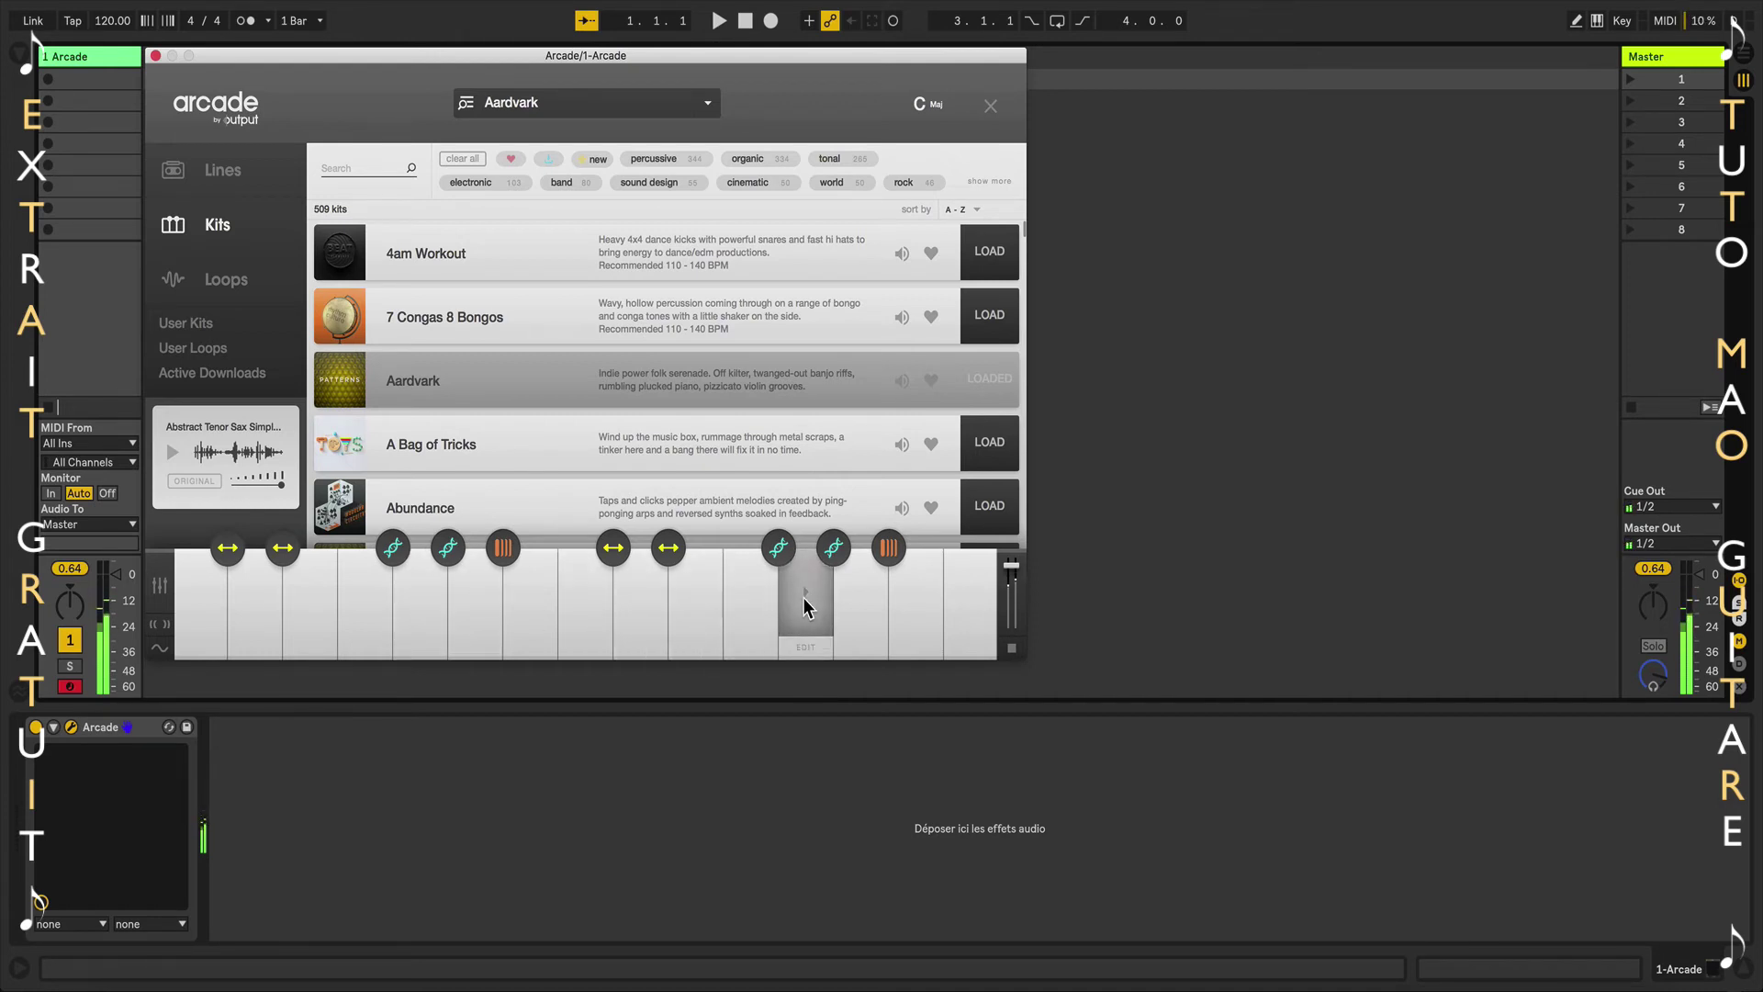
click(973, 597)
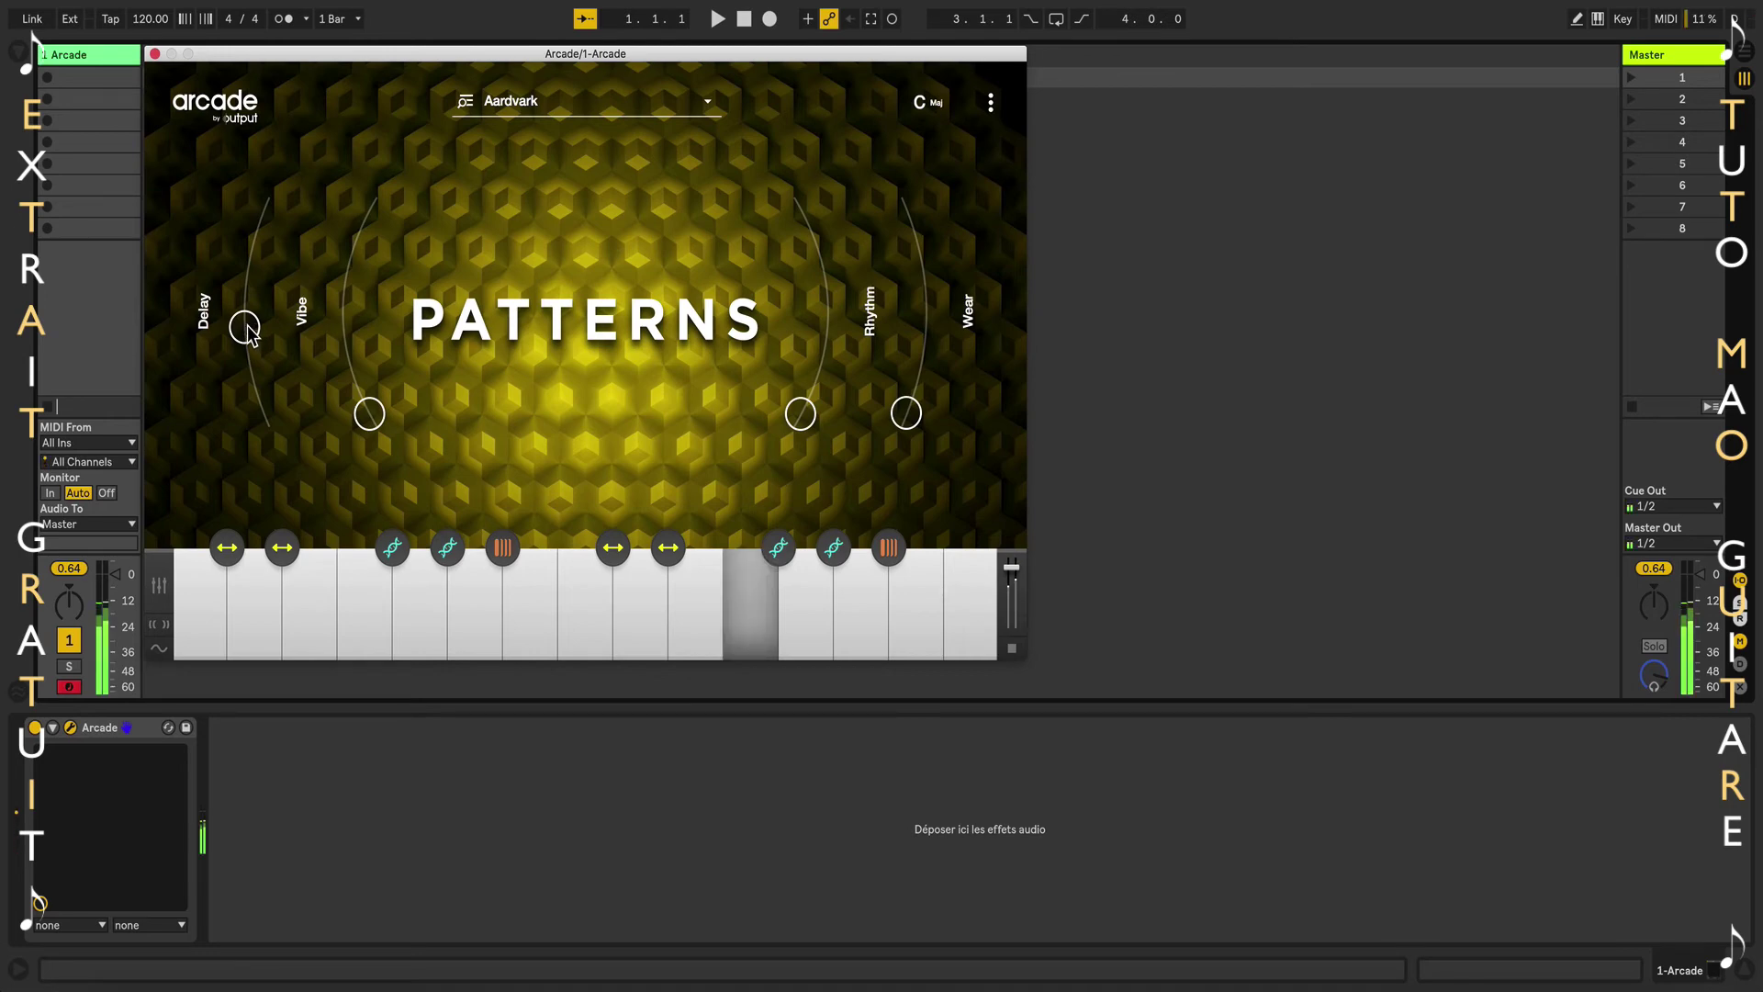
Lower Aardvark's Delay macro to its minimum while a loop plays.
drag(252, 333, 252, 377)
drag(251, 377, 260, 410)
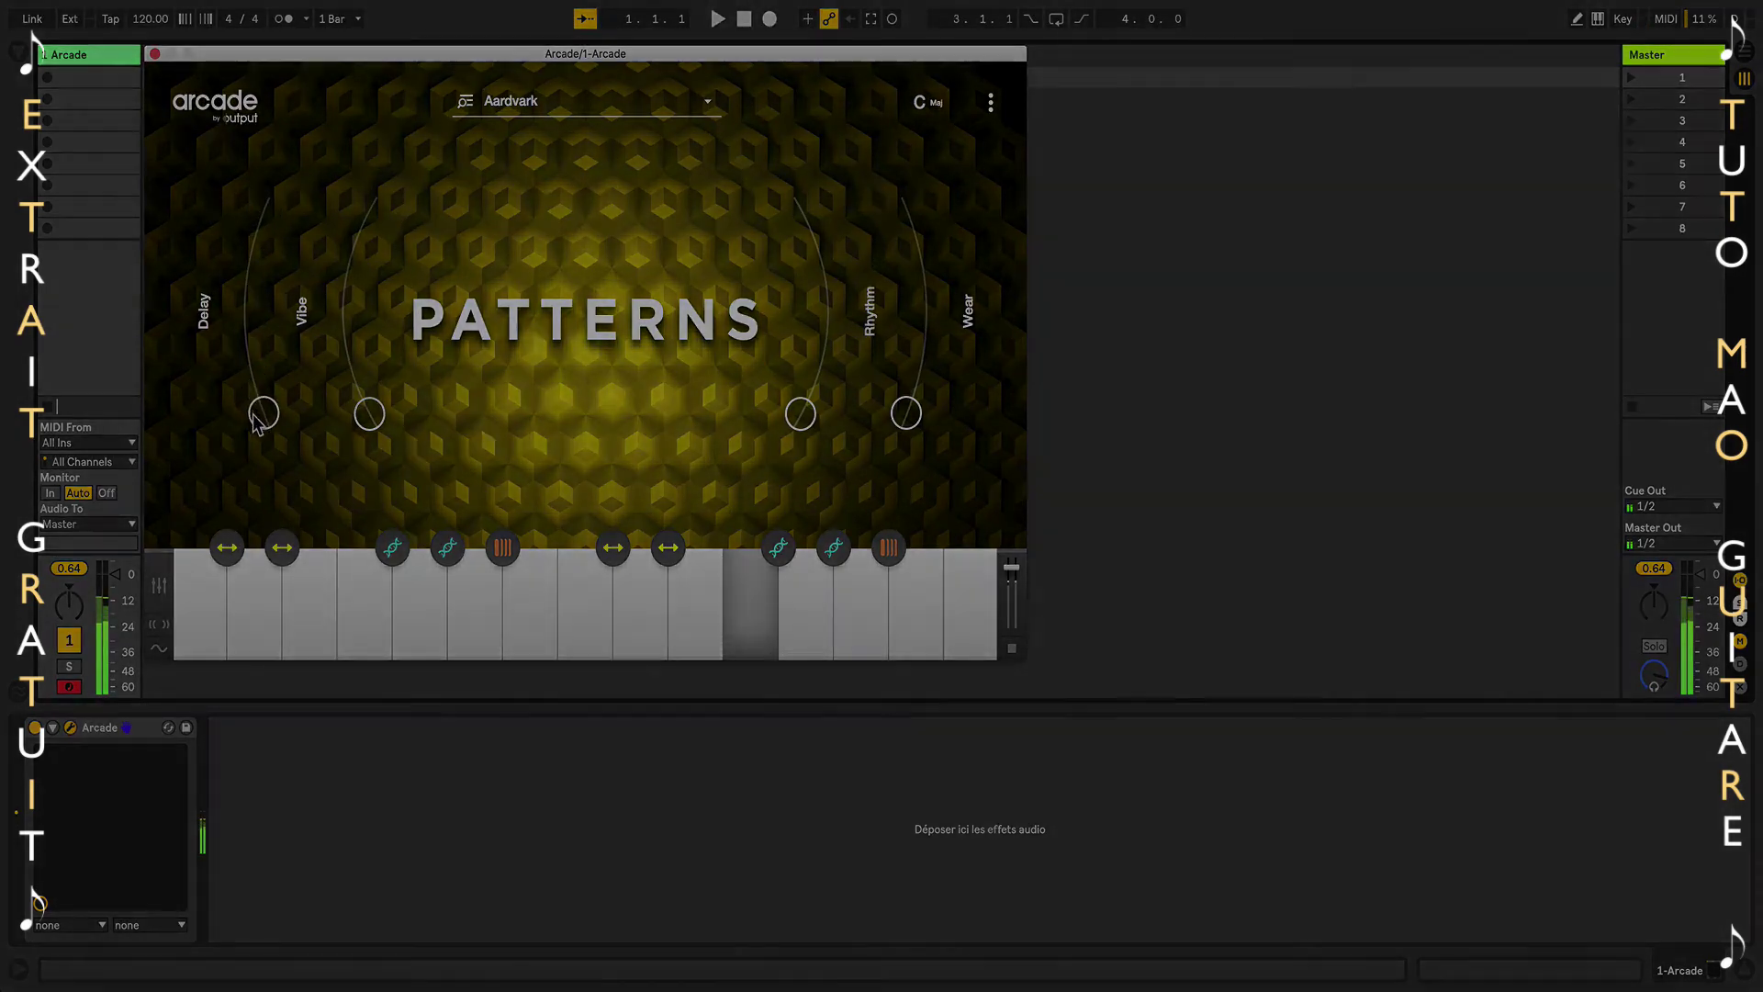